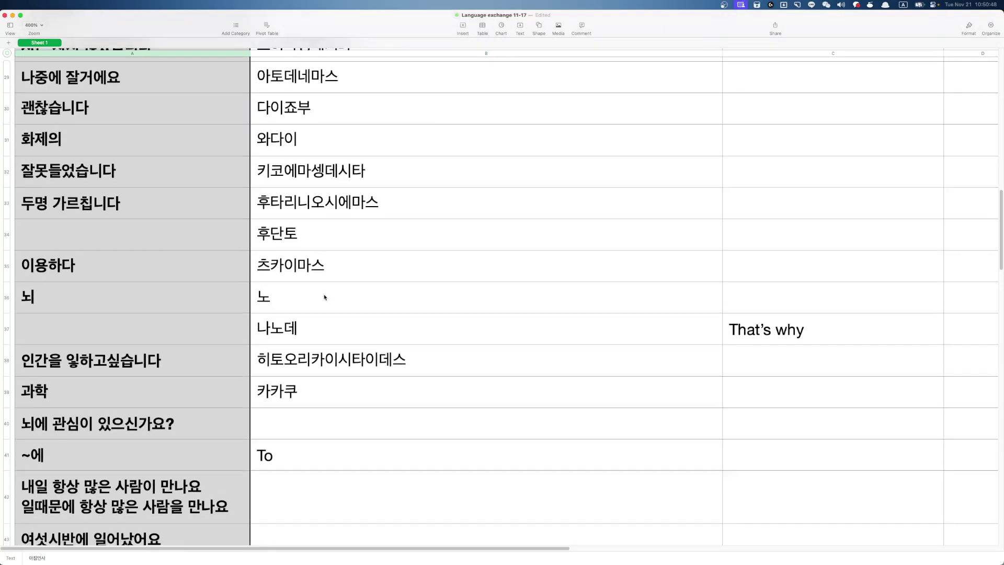
Look through the Korean phrases below the 11-21 heading and their entries in column B
scroll(355, 366, "down", 20)
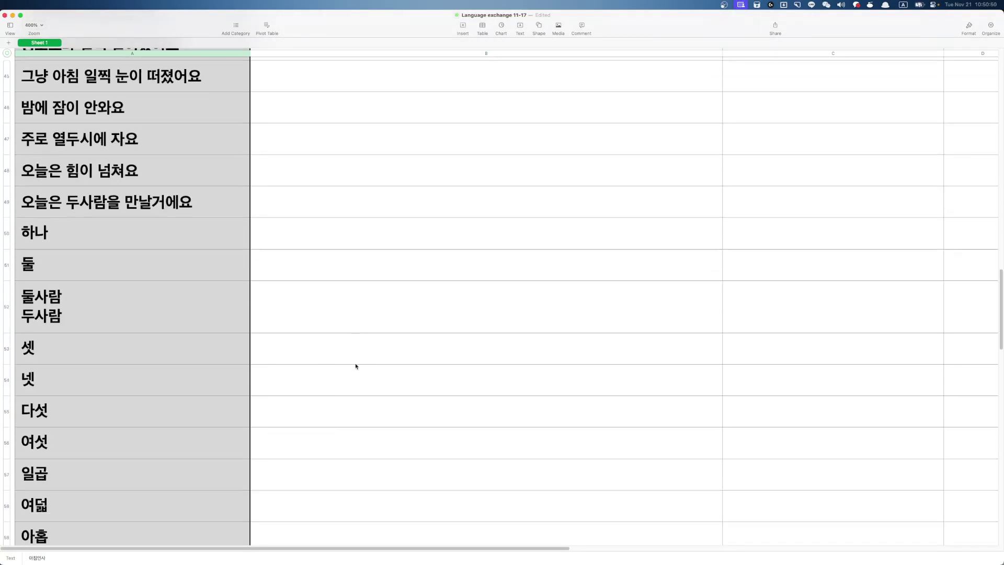
scroll(356, 366, "up", 20)
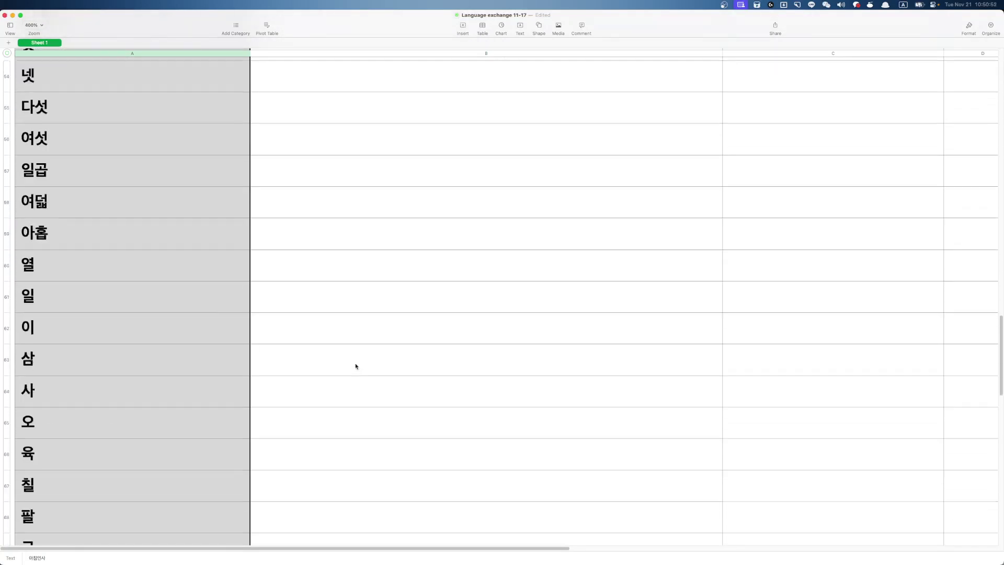
left_click(378, 198)
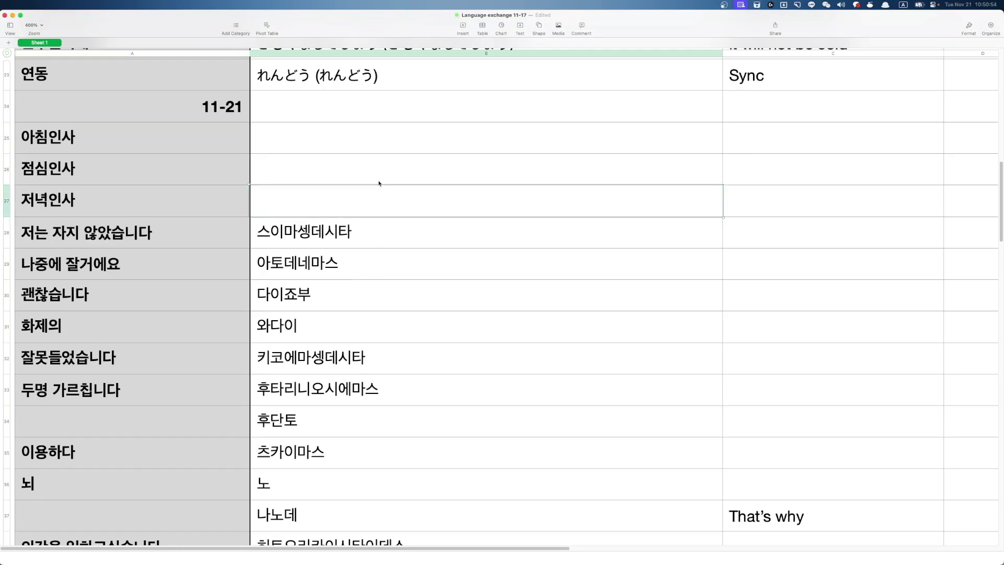
left_click(380, 171)
left_click(381, 142)
left_click(381, 177)
left_click(388, 202)
key("Up")
key("Up")
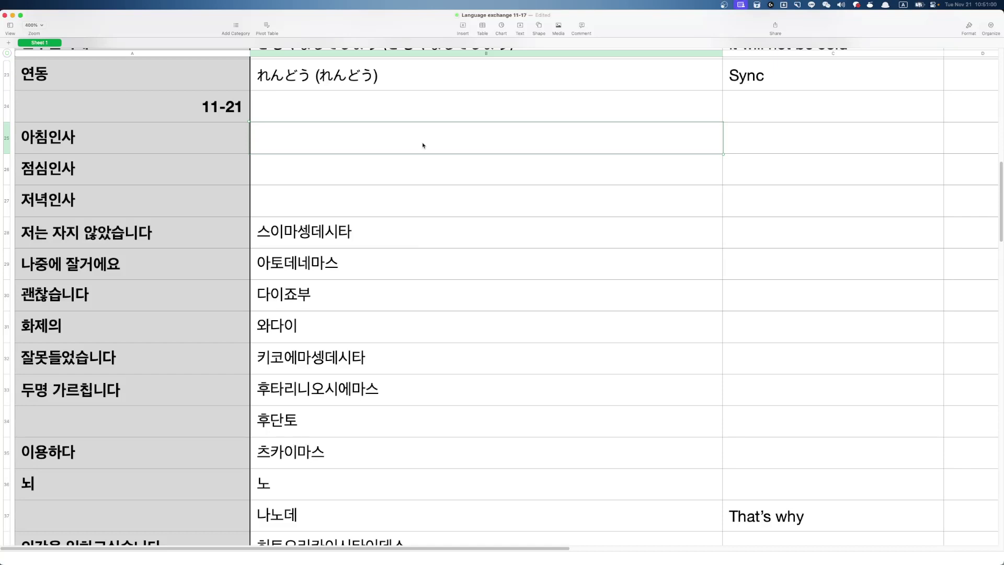
left_click(304, 179)
left_click(305, 198)
left_click(307, 142)
left_click(177, 145)
left_click(315, 139)
left_click(183, 143)
left_click(307, 139)
left_click(185, 143)
left_click(319, 140)
left_click(199, 148)
left_click(348, 142)
left_click(374, 168)
left_click(394, 150)
left_click(377, 172)
left_click(221, 151)
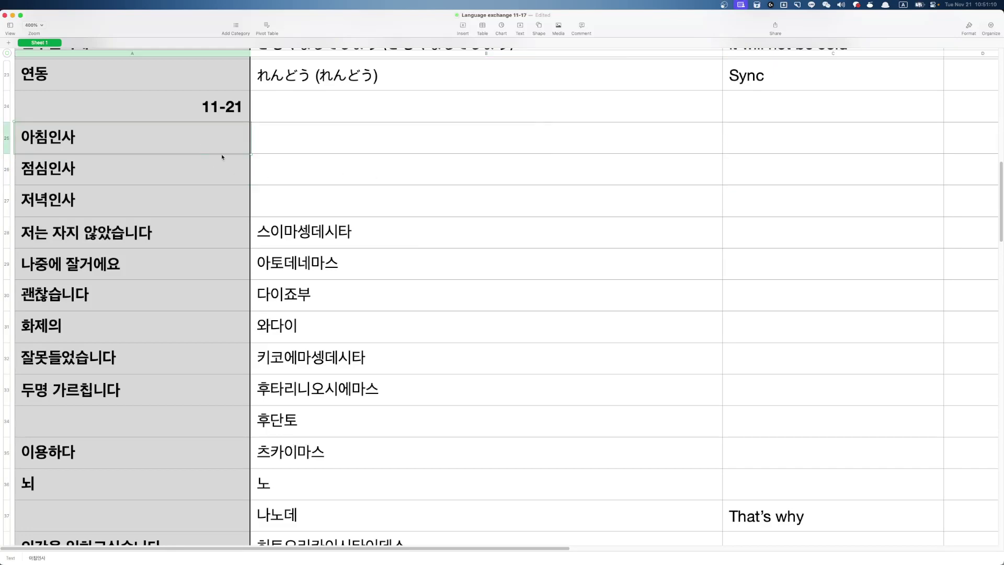
left_click_drag(221, 156, 406, 193)
scroll(406, 307, "up", 5)
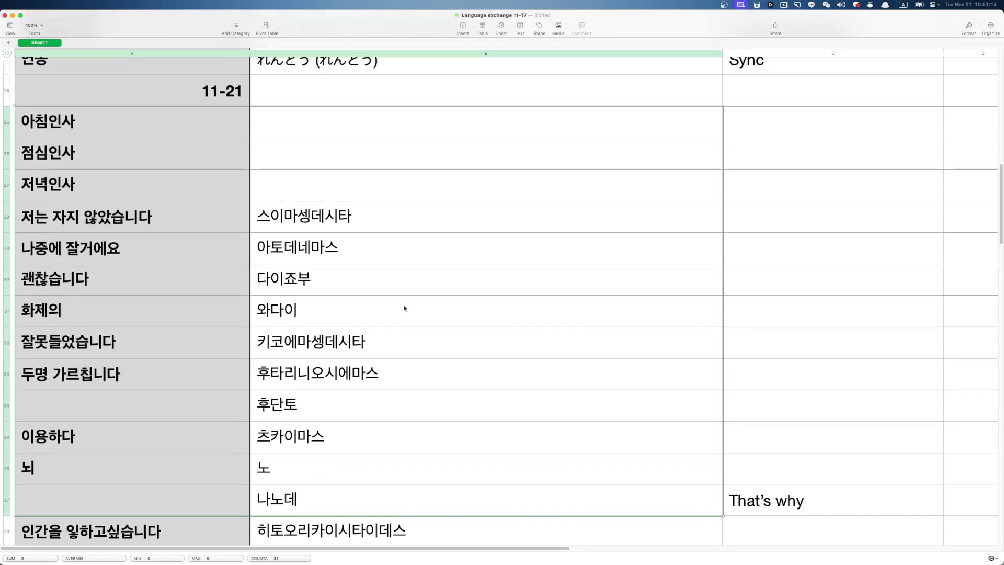
scroll(404, 308, "up", 1)
left_click(472, 208)
left_click(421, 183)
left_click(417, 155)
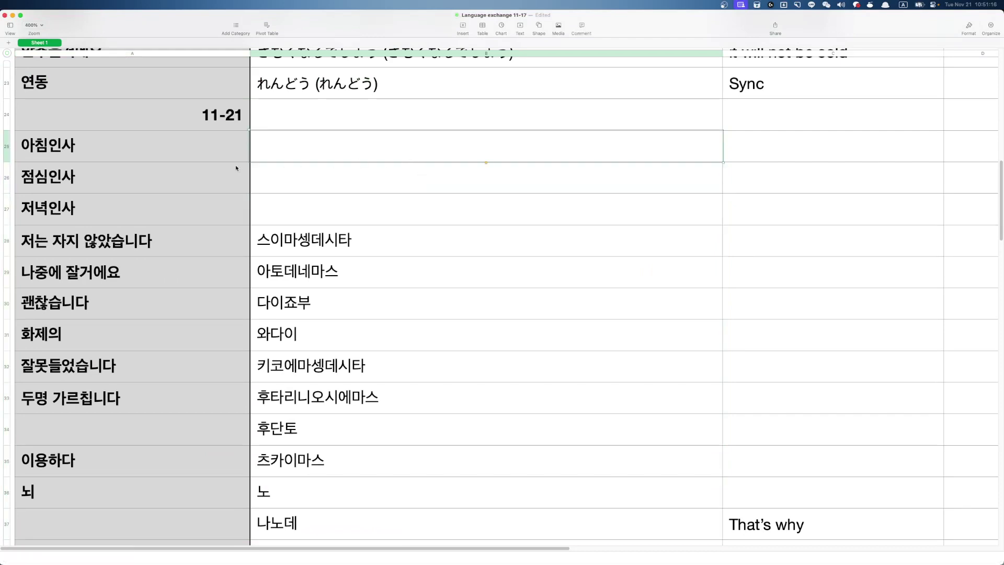
left_click_drag(226, 154, 319, 195)
left_click(323, 183)
left_click(334, 152)
left_click(171, 151)
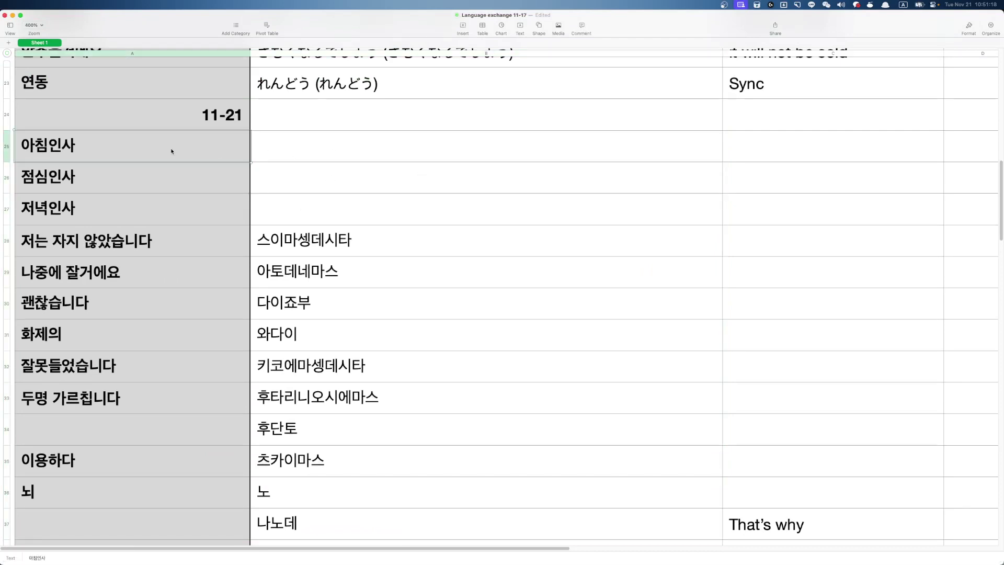
left_click_drag(172, 151, 331, 217)
left_click(379, 294)
Review the Korean pronunciations in column B from 저녁인사 down to 나노데
scroll(341, 359, "down", 5)
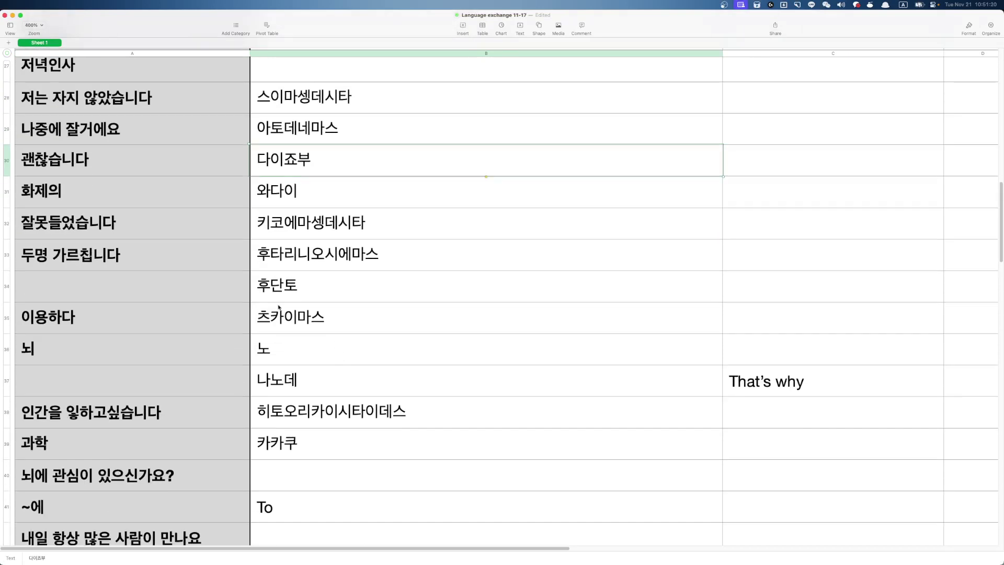
left_click_drag(292, 288, 347, 381)
left_click(385, 354)
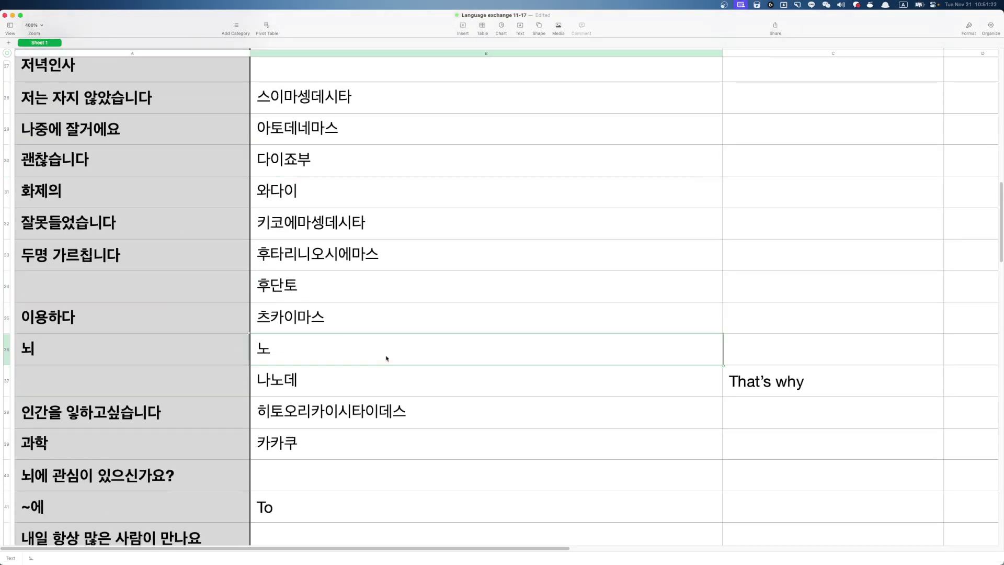
left_click(345, 311)
left_click_drag(344, 296, 298, 291)
left_click(292, 310)
left_click(298, 291)
scroll(390, 381, "up", 5)
left_click(388, 229)
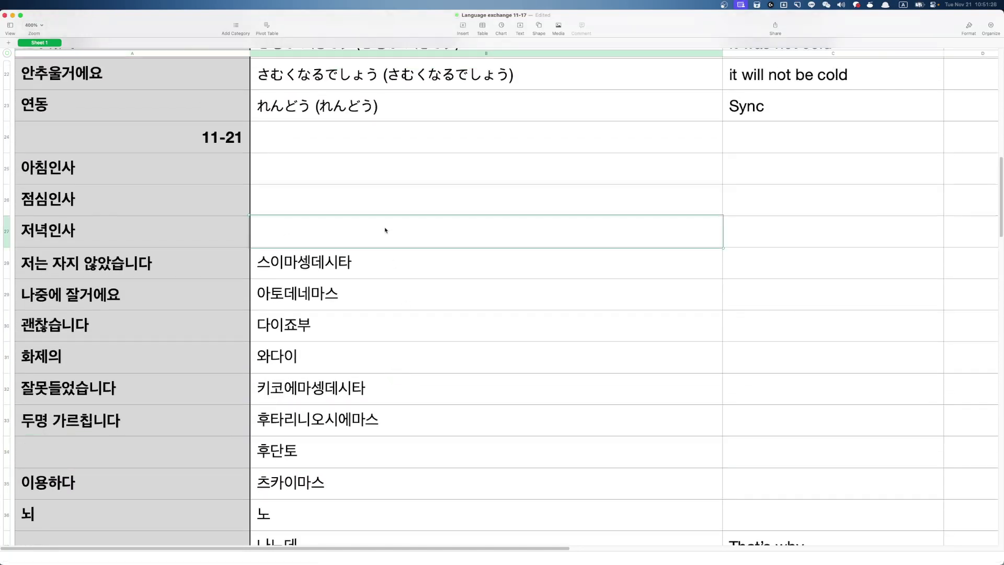
left_click(382, 205)
left_click(381, 180)
left_click(381, 199)
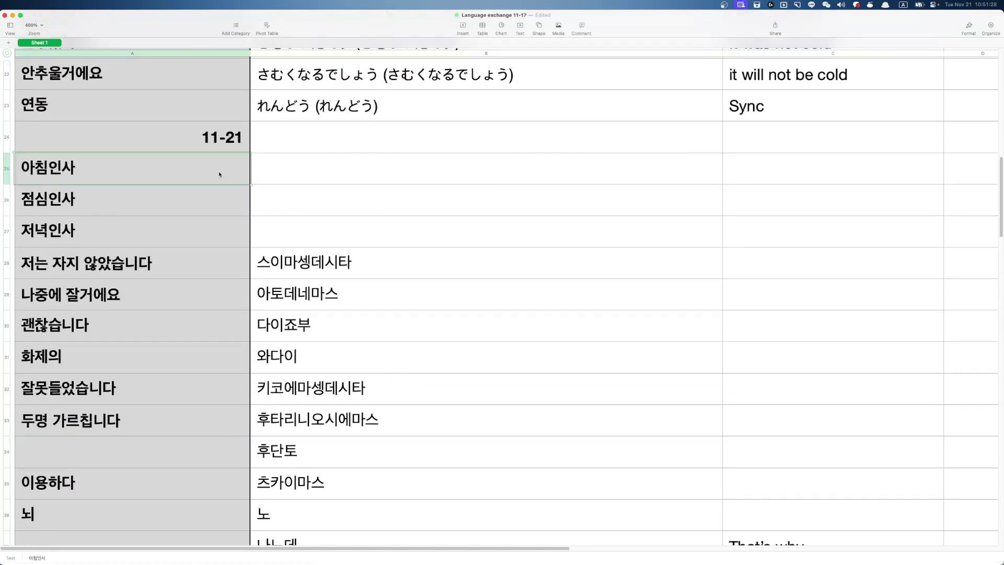
left_click_drag(218, 168, 394, 239)
left_click(416, 290)
left_click_drag(234, 452, 299, 449)
left_click(382, 477)
left_click_drag(190, 444, 312, 446)
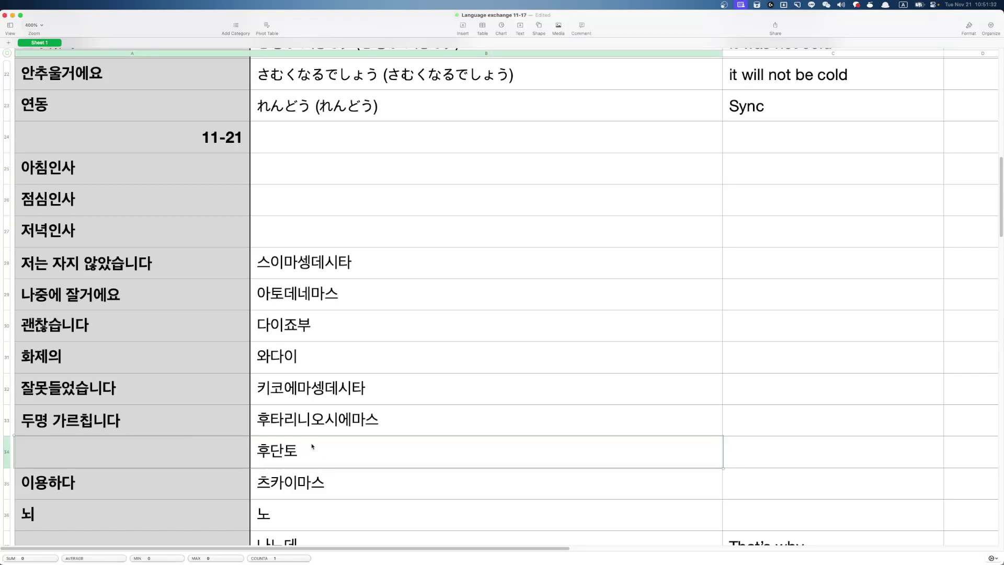
left_click(332, 412)
left_click(347, 202)
left_click(374, 175)
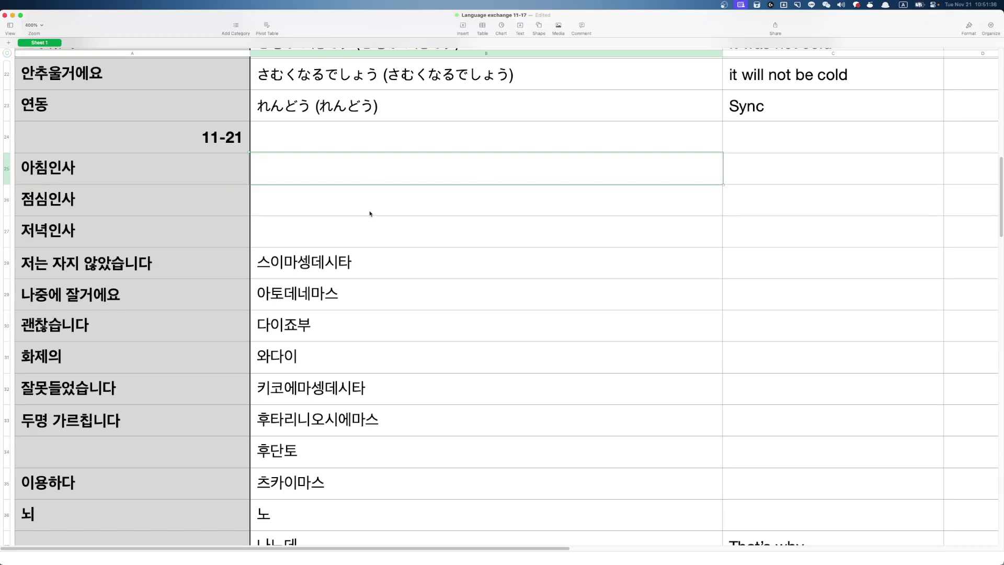
key("Return")
key("super+space")
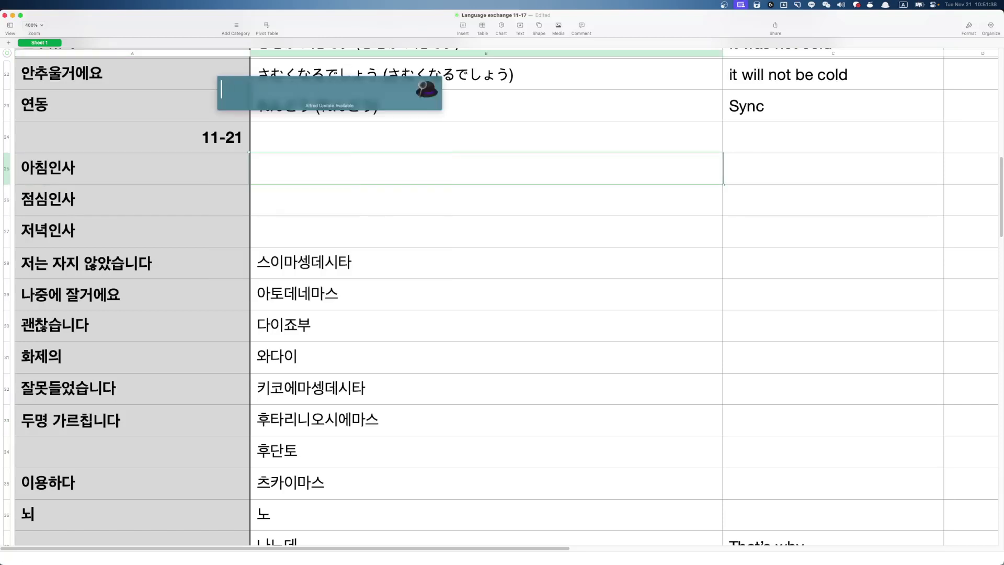
key("Escape")
Replace the morning greeting label 아침인사 in cell A25 with 좋은아침입니다
left_click(116, 179)
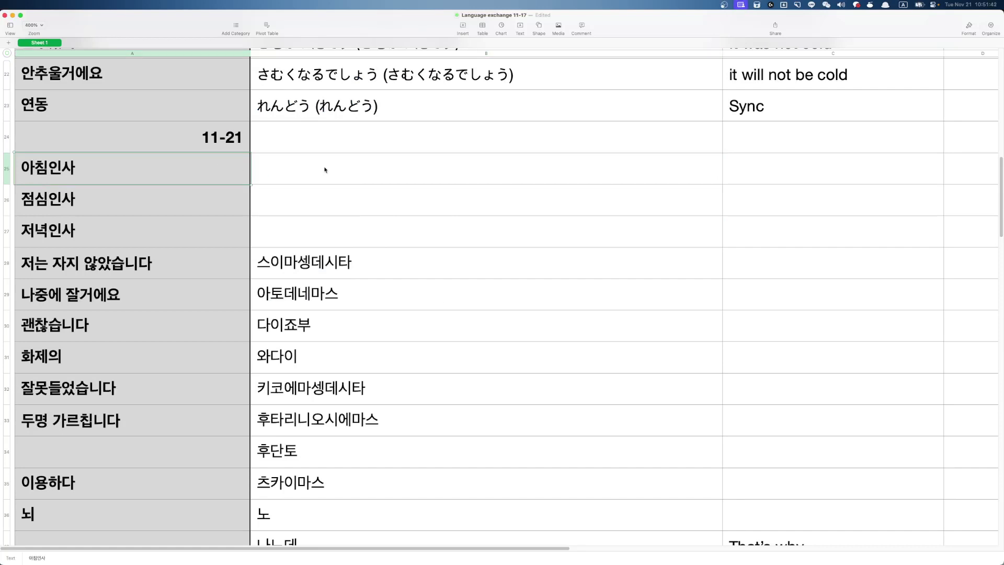
type("좋은아침입")
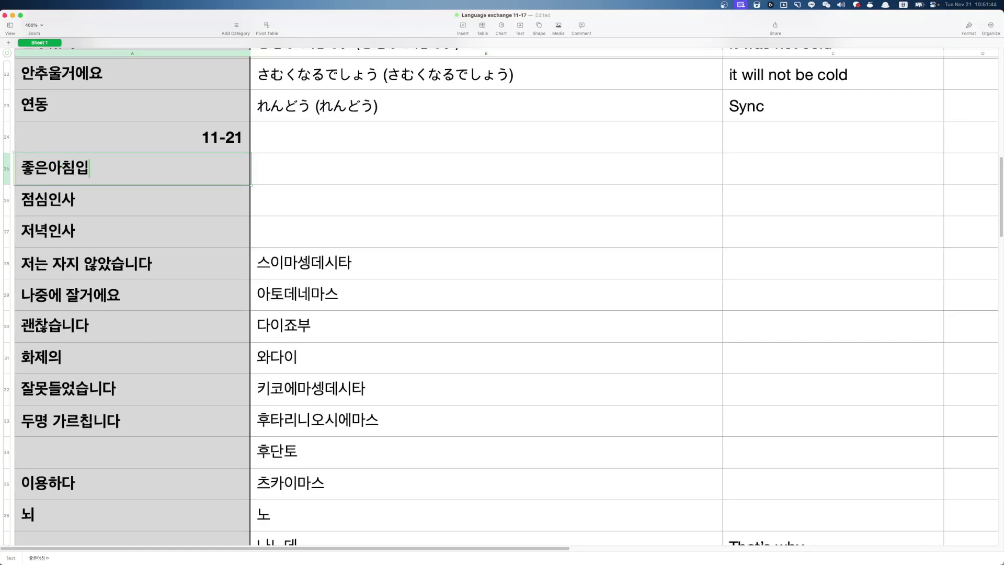
type("니다")
key("Return")
key("Up")
key("Right")
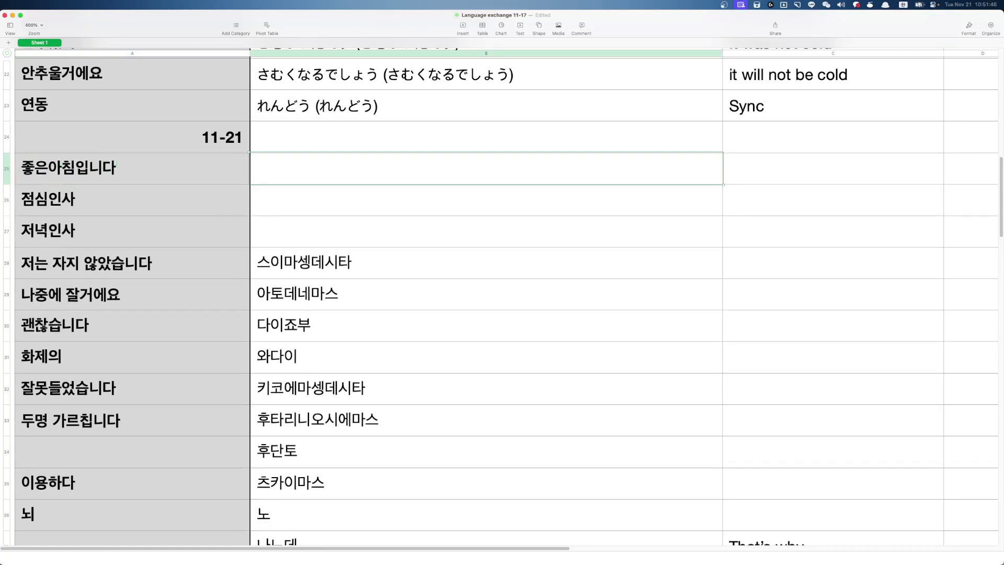
key("alt+space")
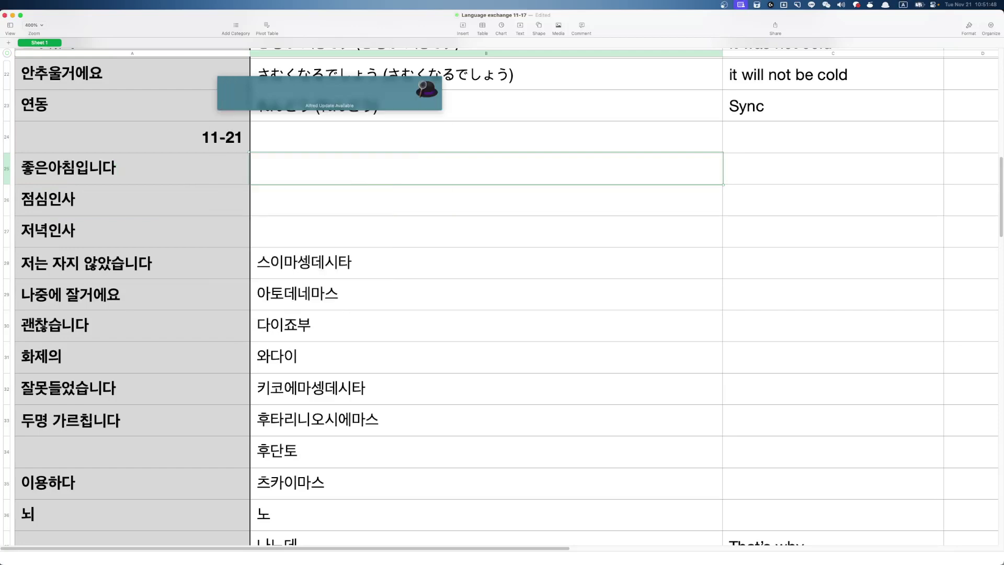
key("ctrl+space")
type("ㅇ")
key("BackSpace")
key("Escape")
scroll(203, 325, "up", 5)
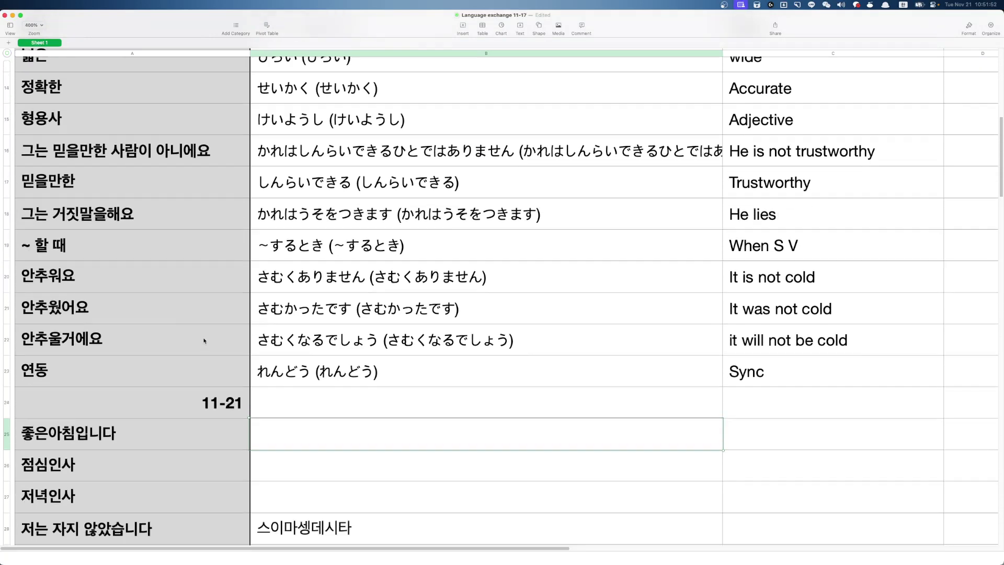
scroll(203, 325, "down", 4)
left_click(327, 304)
left_click(220, 297)
left_click(217, 284)
left_click(292, 280)
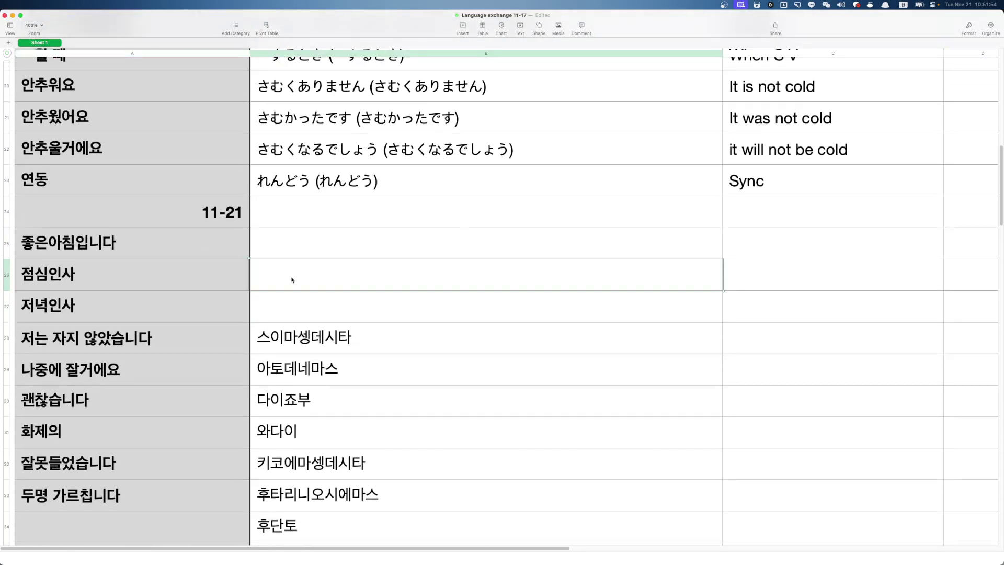
Clear the label in cell A26 and enter 점심인사 there again
left_click(226, 276)
key("BackSpace")
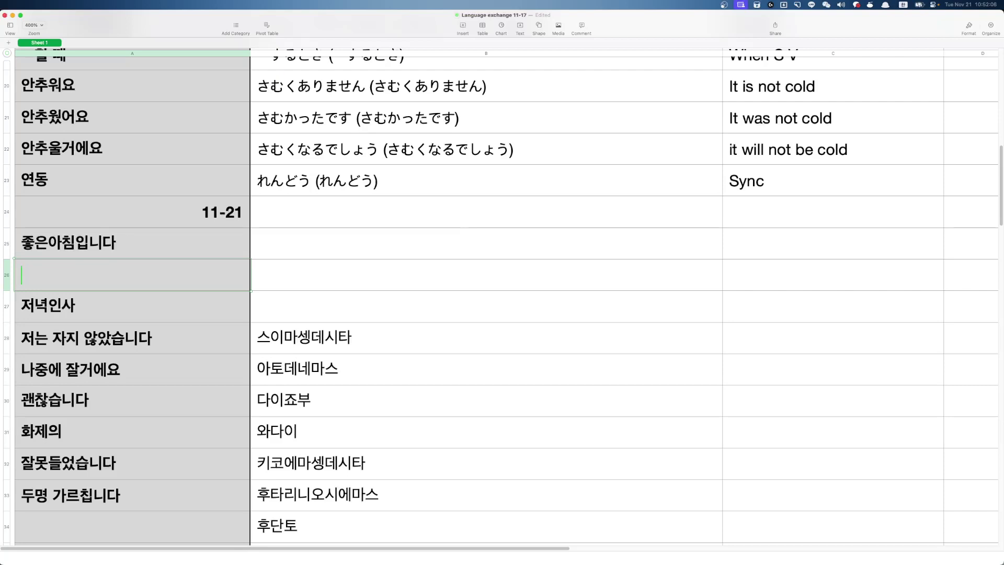
type("점")
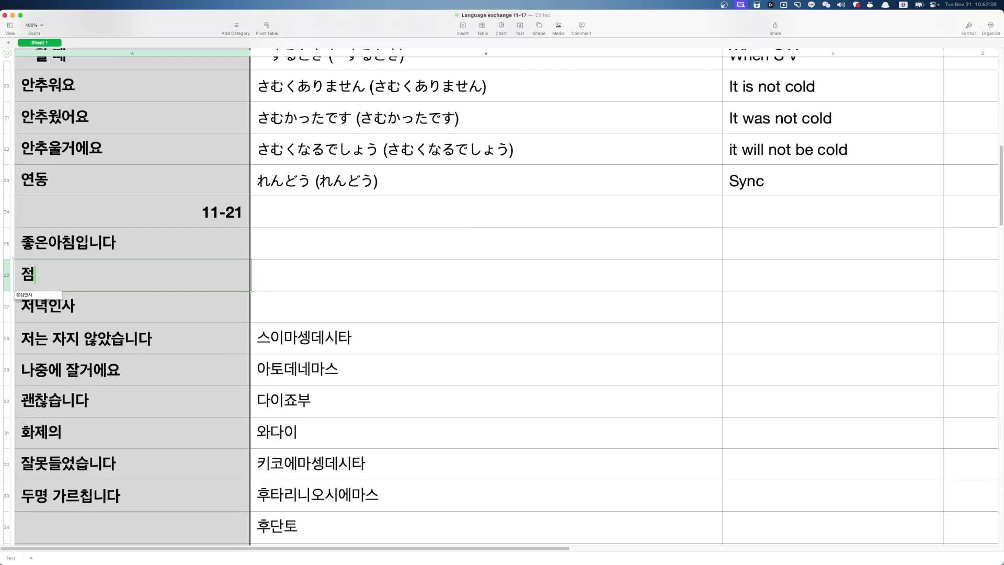
type("심인사")
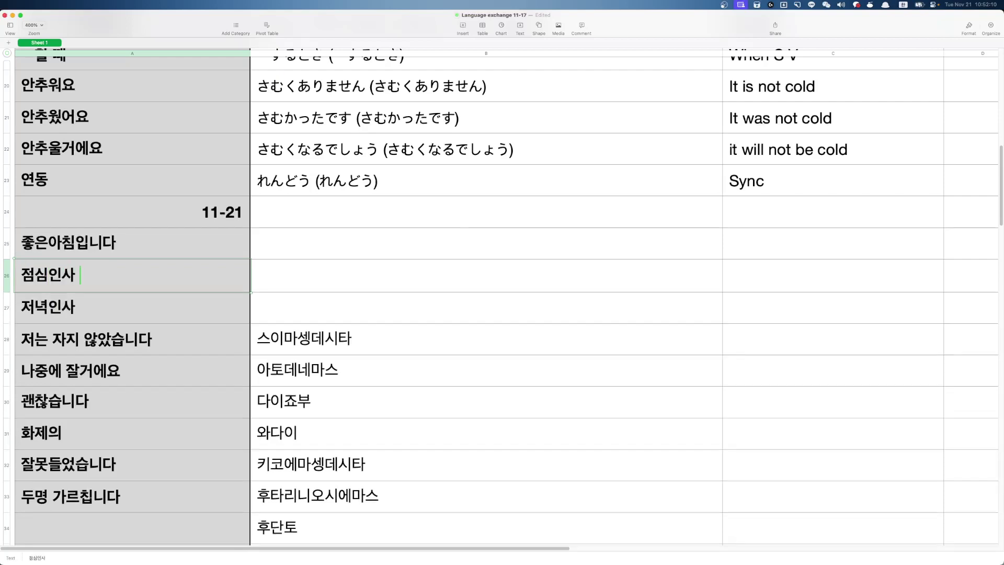
key("Return")
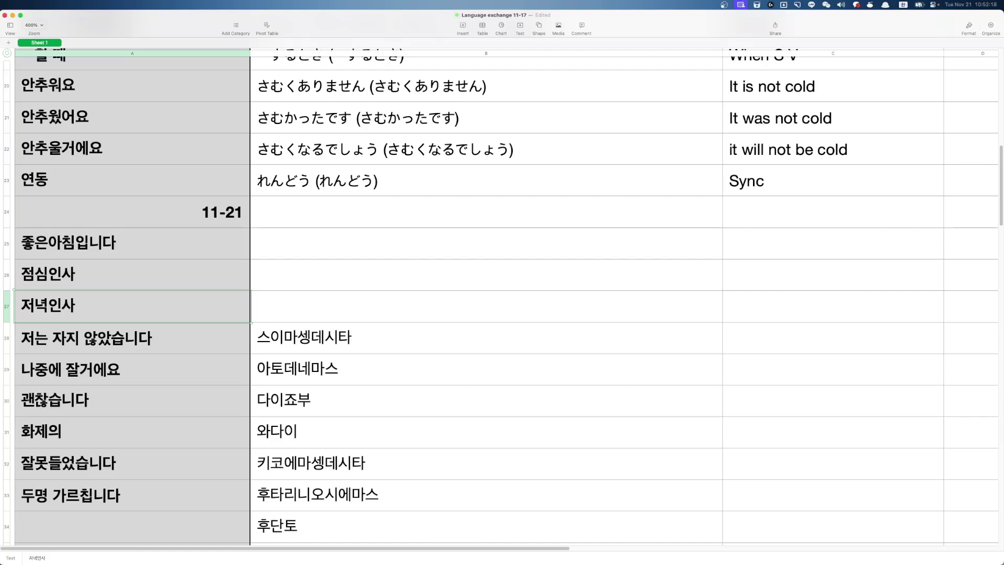
key("Up")
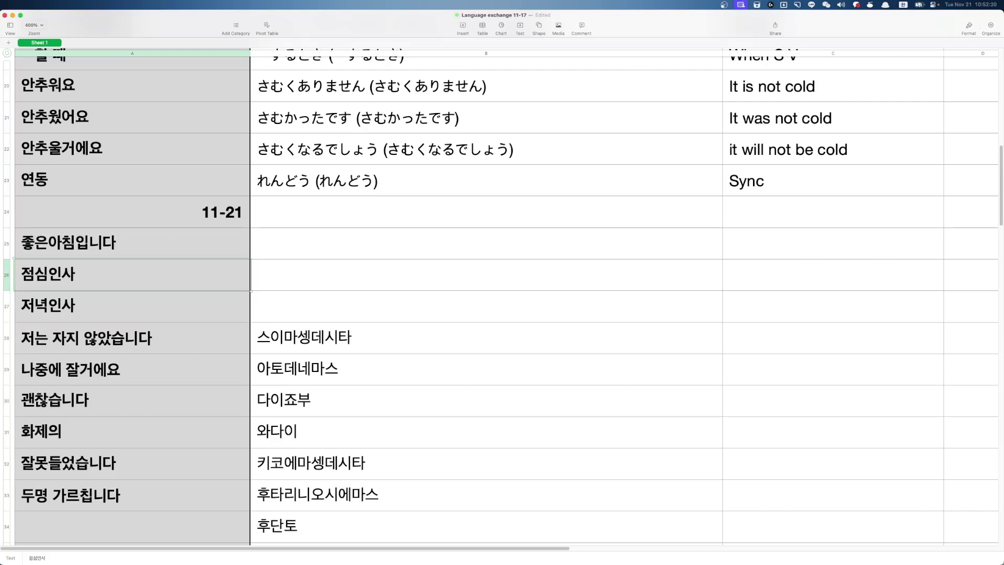
Insert 한숨도 before 자지 in cell A28, making the sentence 저는 한숨도 자지 않았습니다
key("Down")
key("Down")
key("Down")
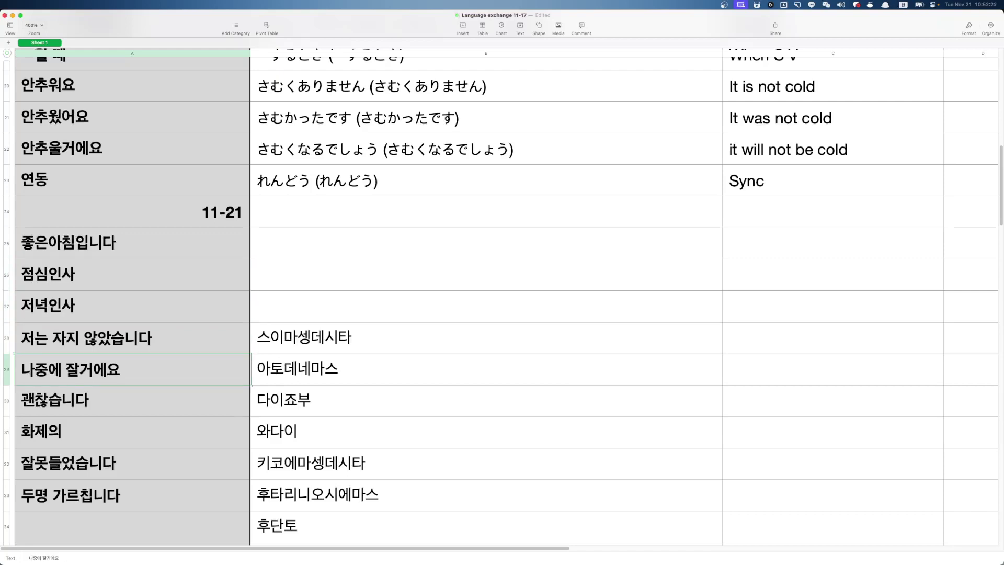
key("Up")
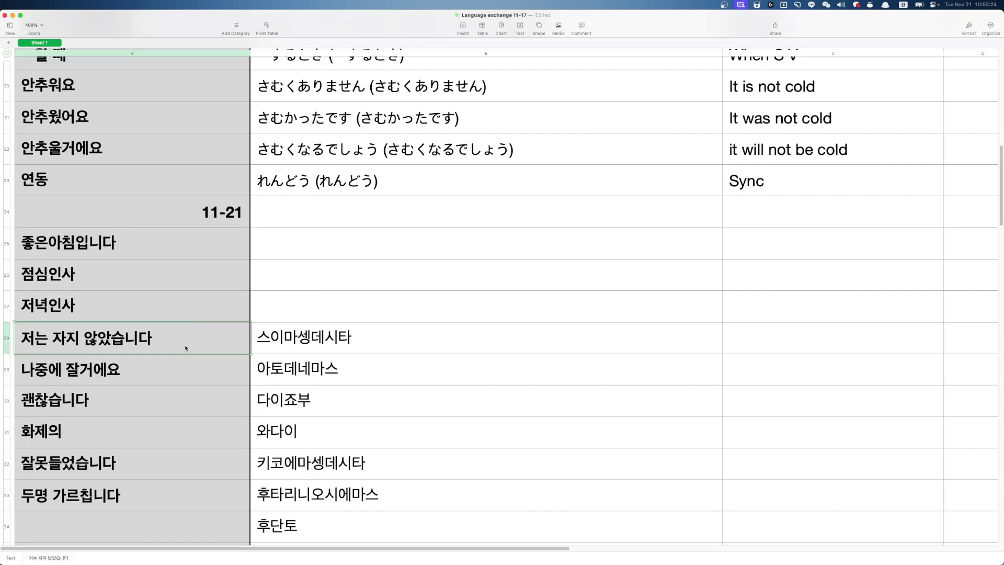
double_click(203, 344)
key("Left")
key("Left")
key("Left")
key("Left")
key("Left")
key("Left")
key("Left")
key("Left")
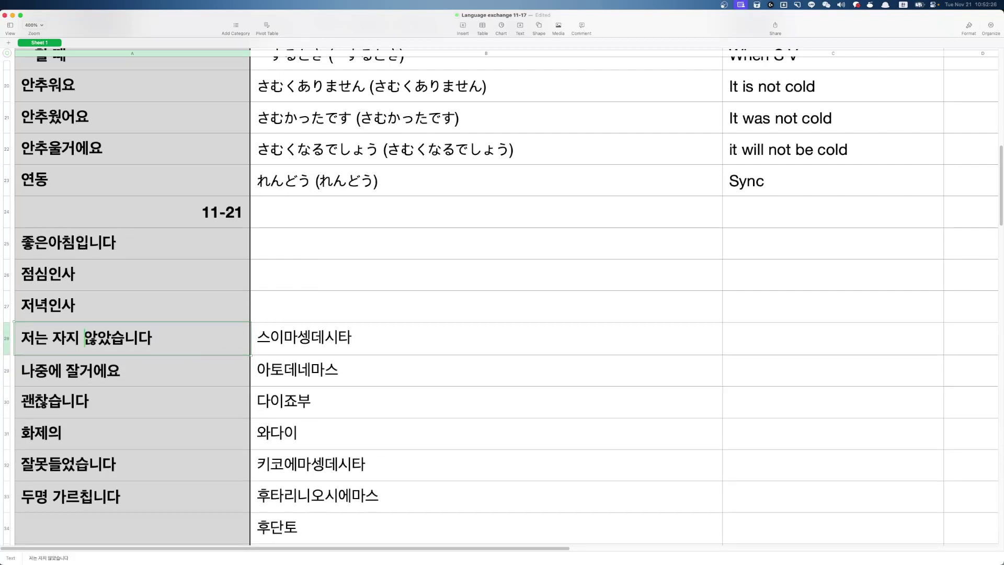
type("ㅎㅏㄴㅅㅜㅁ")
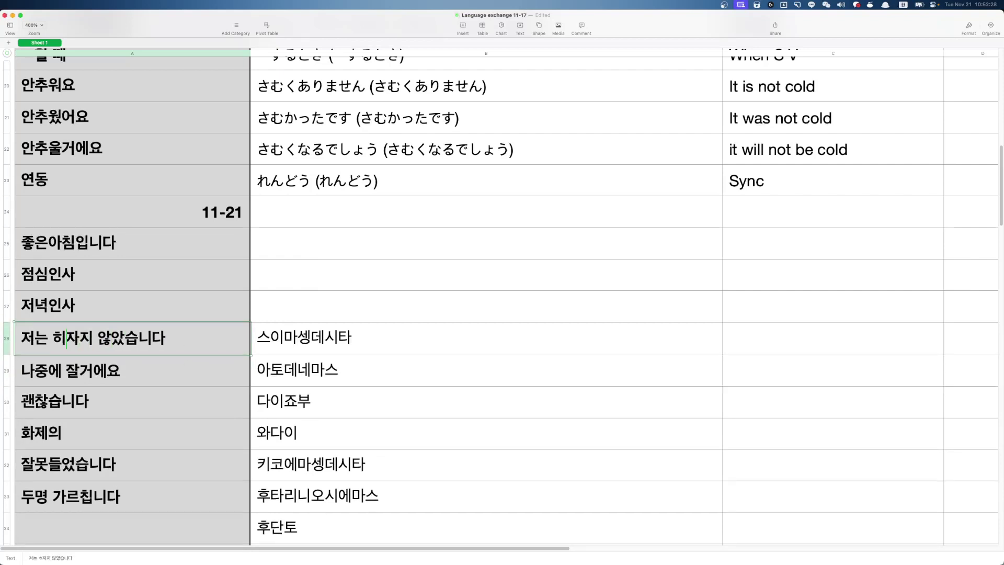
type("ㄷㅗ")
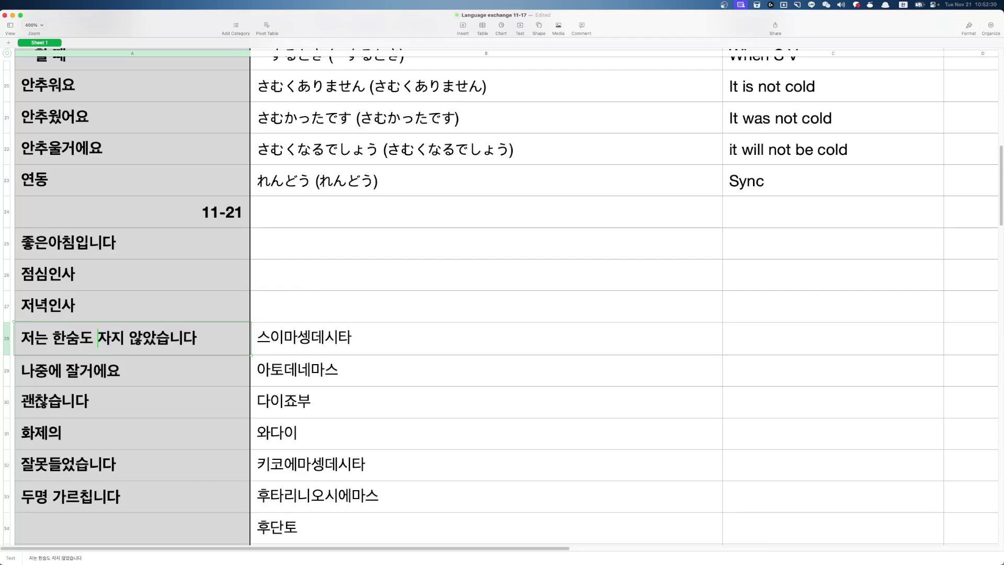
key("Return")
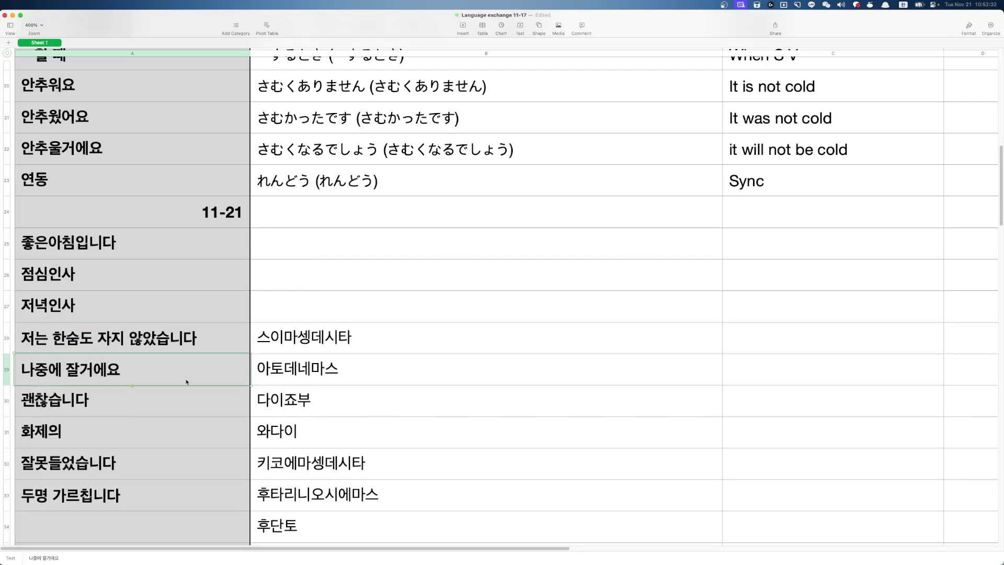
key("Up")
key("Down")
key("Down")
key("Up")
key("Up")
key("Down")
key("Up")
key("Right")
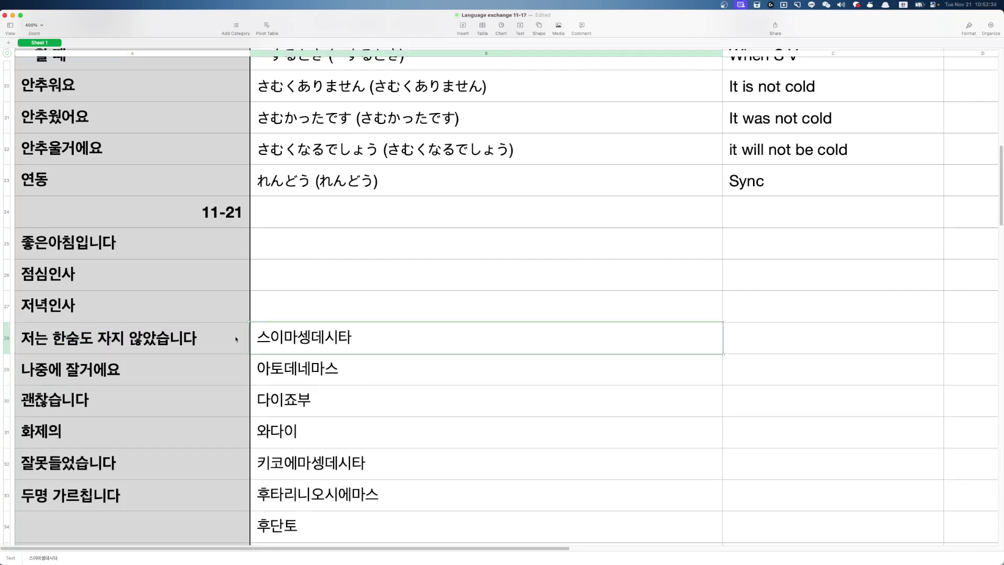
left_click(227, 361)
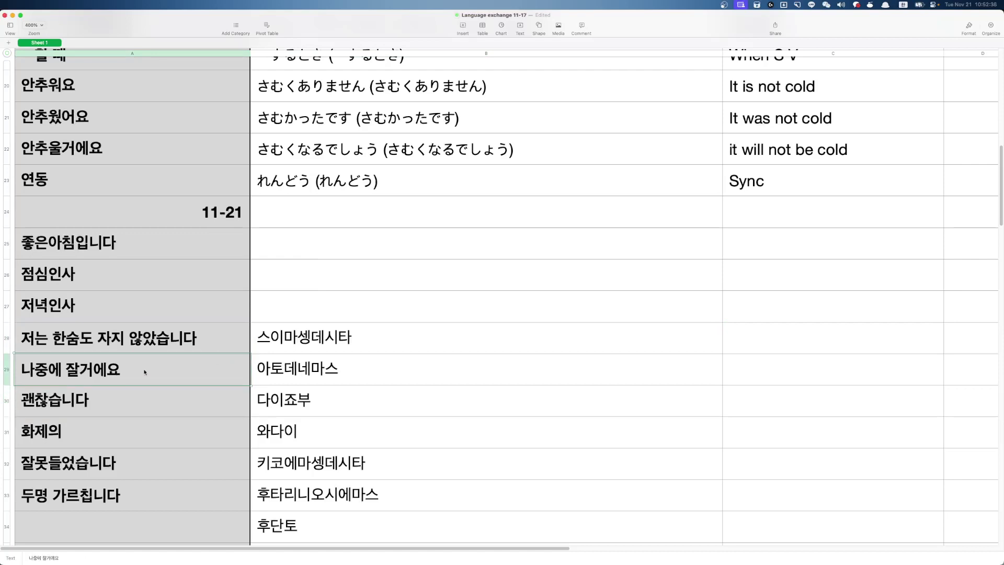
left_click(279, 404)
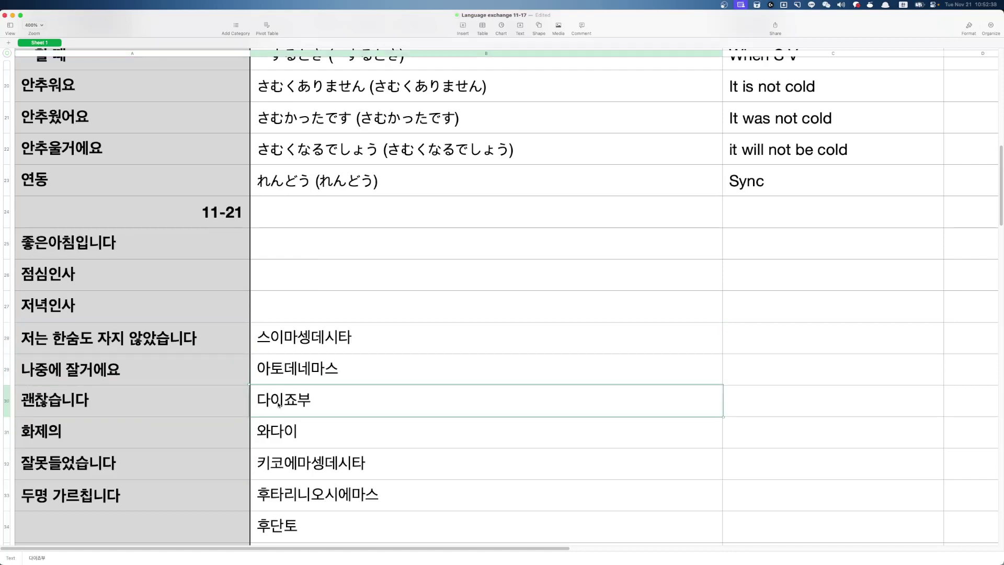
Compare the Korean phrases in rows 31 to 33 with their pronunciations in column B
left_click(331, 426)
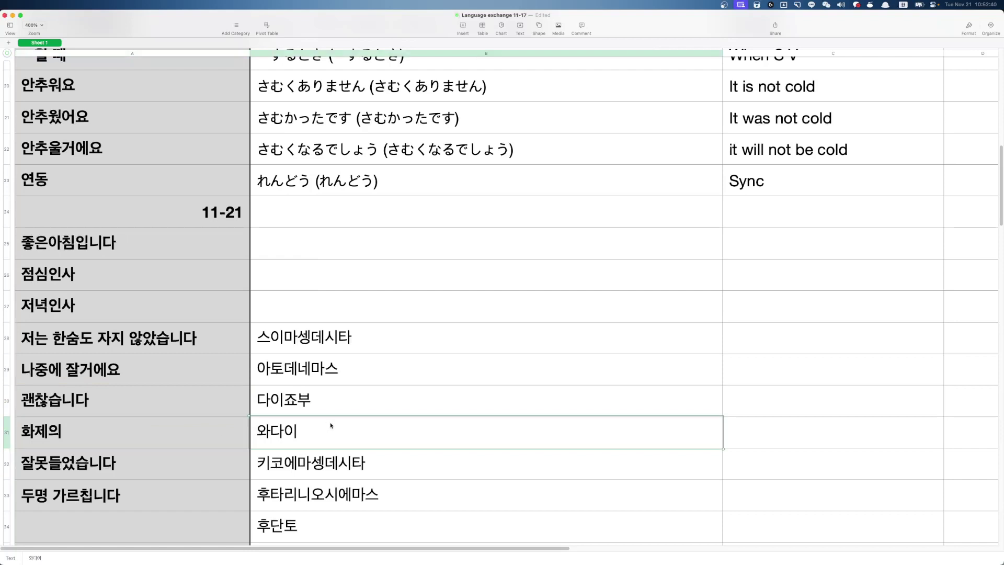
left_click_drag(331, 426, 119, 429)
left_click(199, 474)
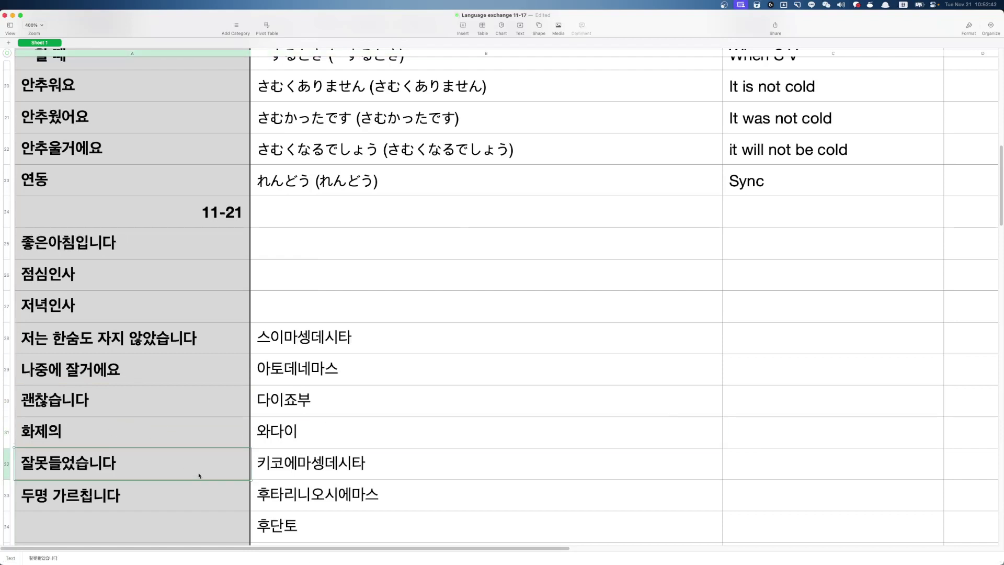
left_click(288, 464)
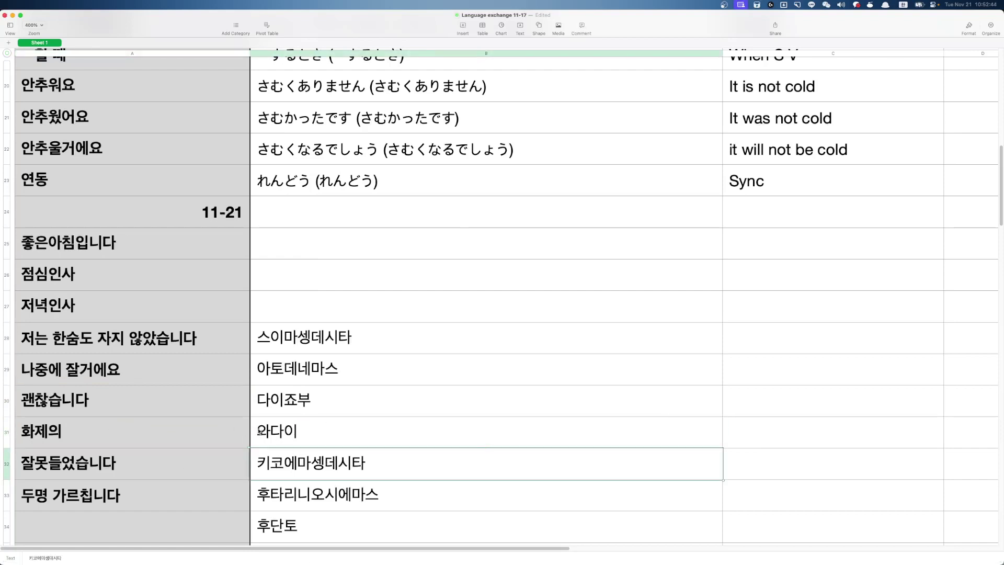
key("Up")
left_click(213, 433)
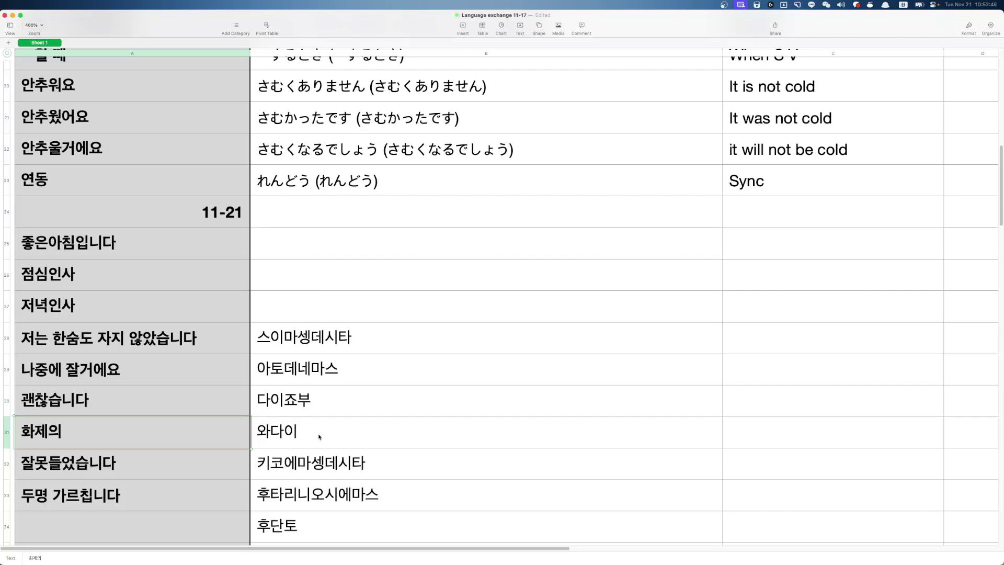
left_click(341, 470)
left_click(190, 437)
key("shift+Right")
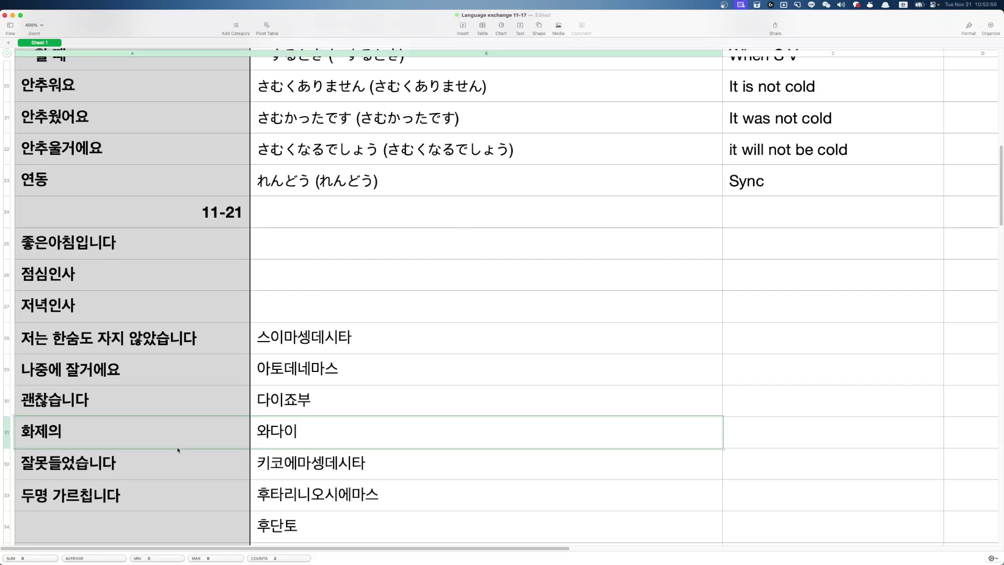
left_click(218, 463)
left_click(307, 463)
left_click(202, 463)
scroll(197, 499, "down", 1)
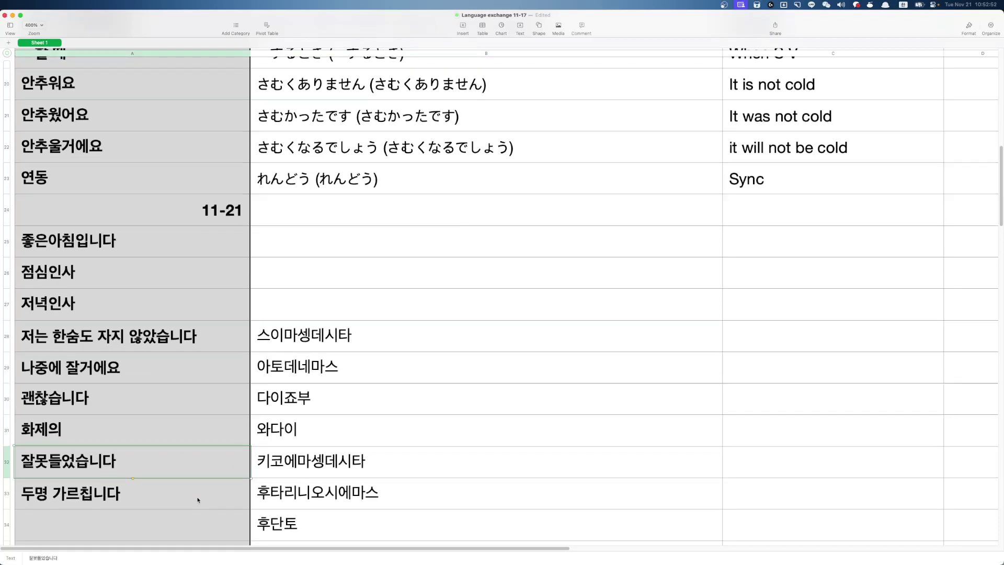
scroll(198, 499, "down", 3)
left_click(172, 411)
left_click(193, 386)
left_click(303, 385)
left_click(216, 386)
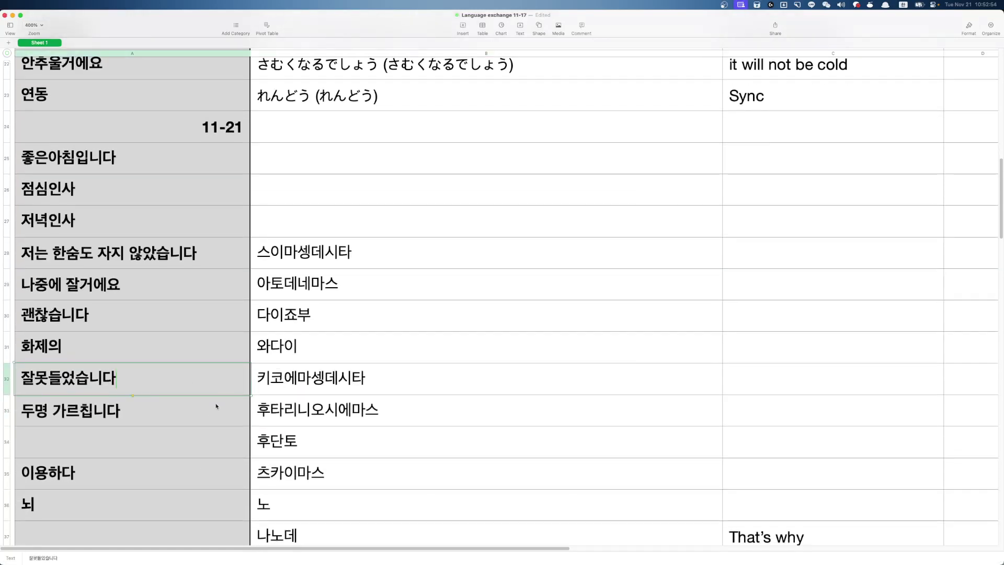
left_click(215, 408)
left_click(208, 386)
Expand the teaching phrase in cell A33 to 오늘은 두명의 학생을 가르칩니다
left_click(199, 414)
left_click(292, 410)
left_click(209, 408)
left_click(293, 410)
left_click(187, 416)
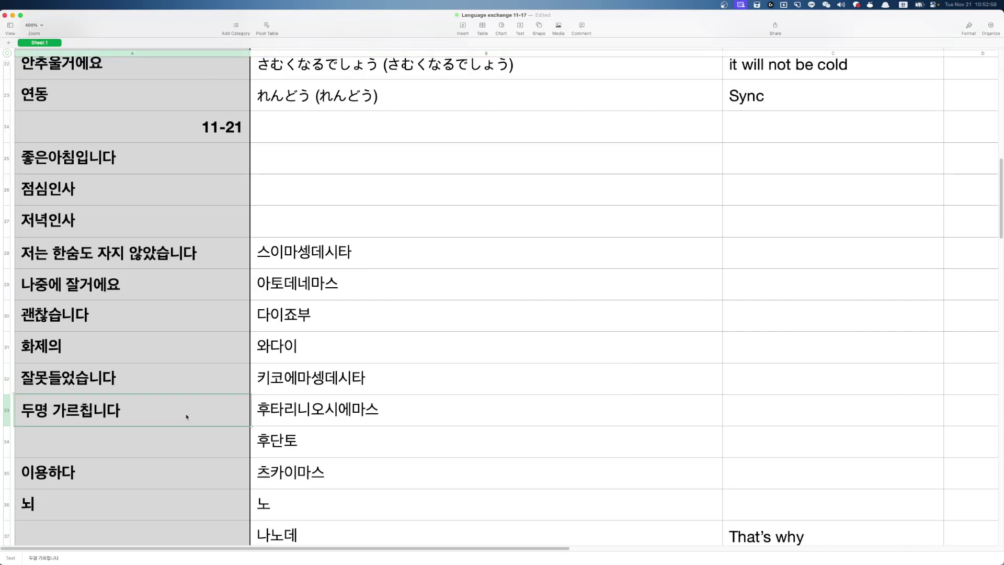
key("Return")
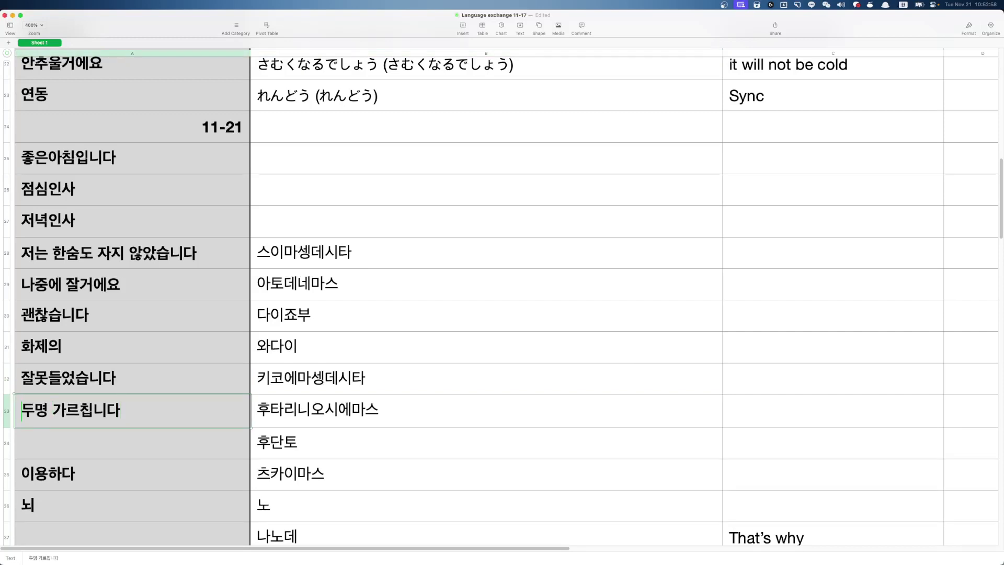
key("Left")
type("의 ㅎ")
type("학생을")
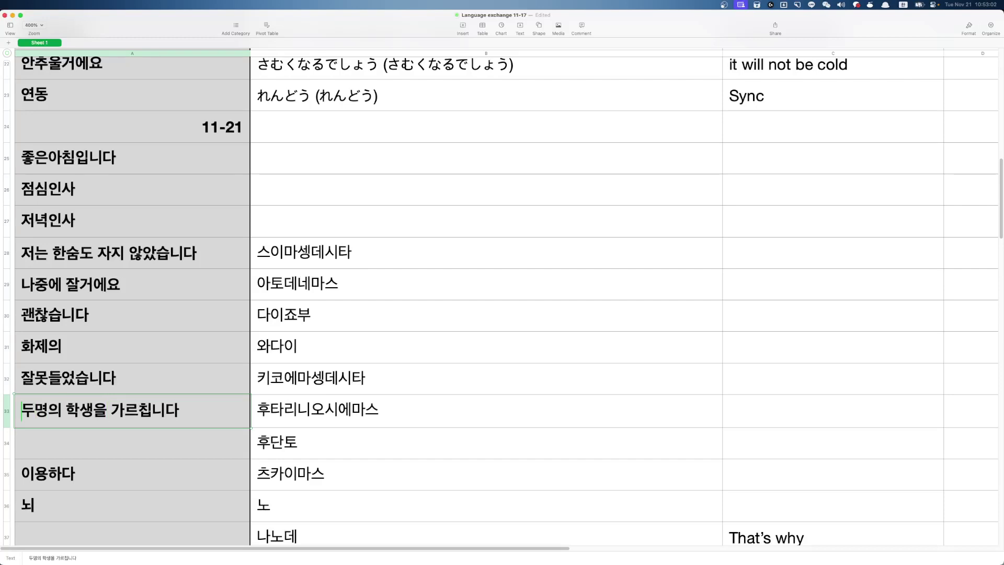
type("오늘은")
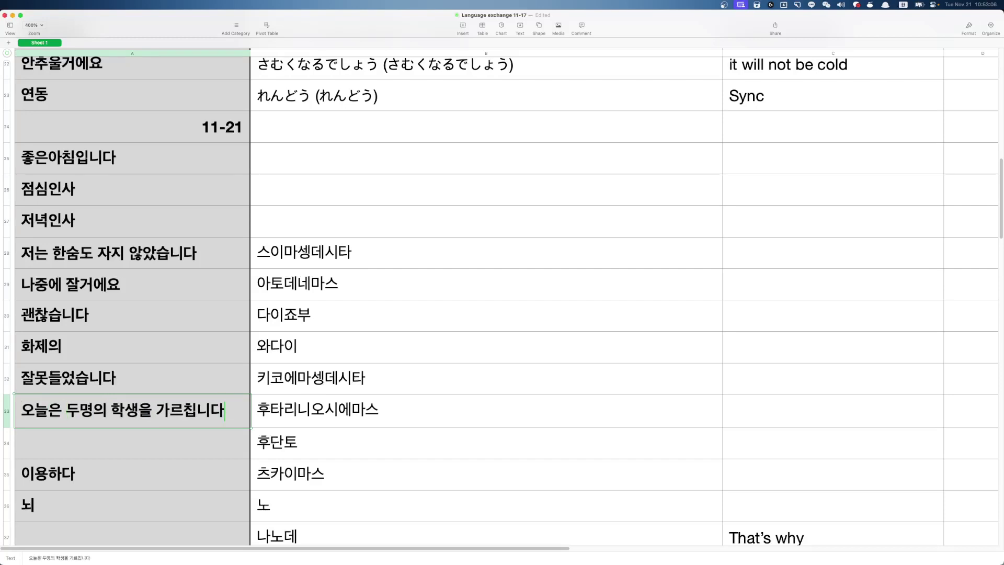
key("Return")
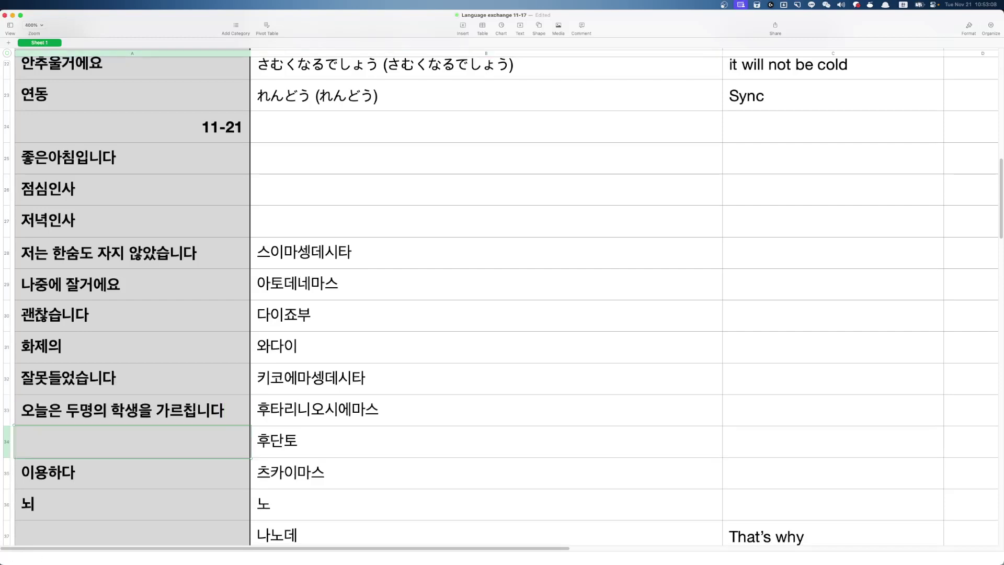
Look up 평소 in the Daum Japanese dictionary and check the meaning of its translation ふだん
scroll(218, 460, "down", 4)
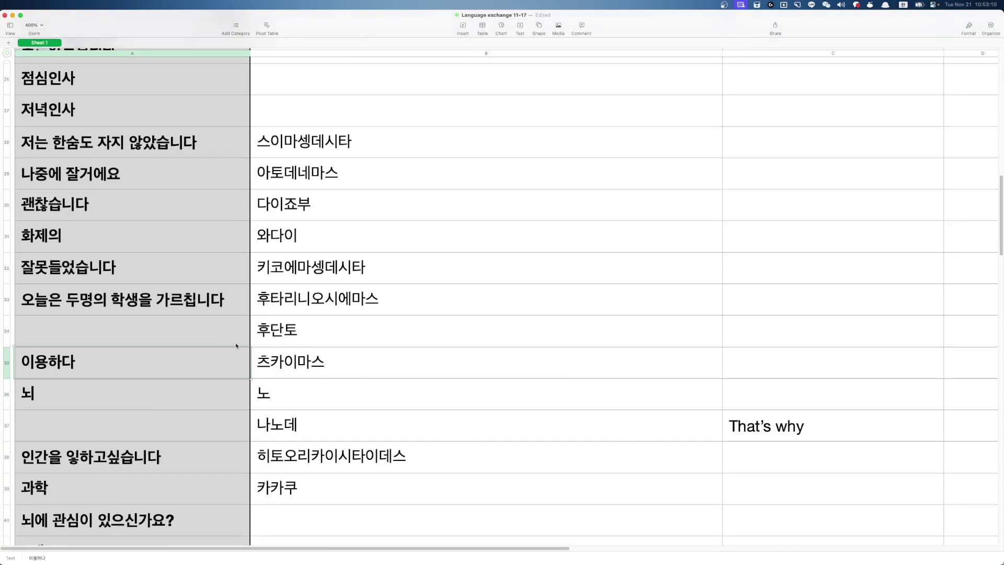
key("alt+space")
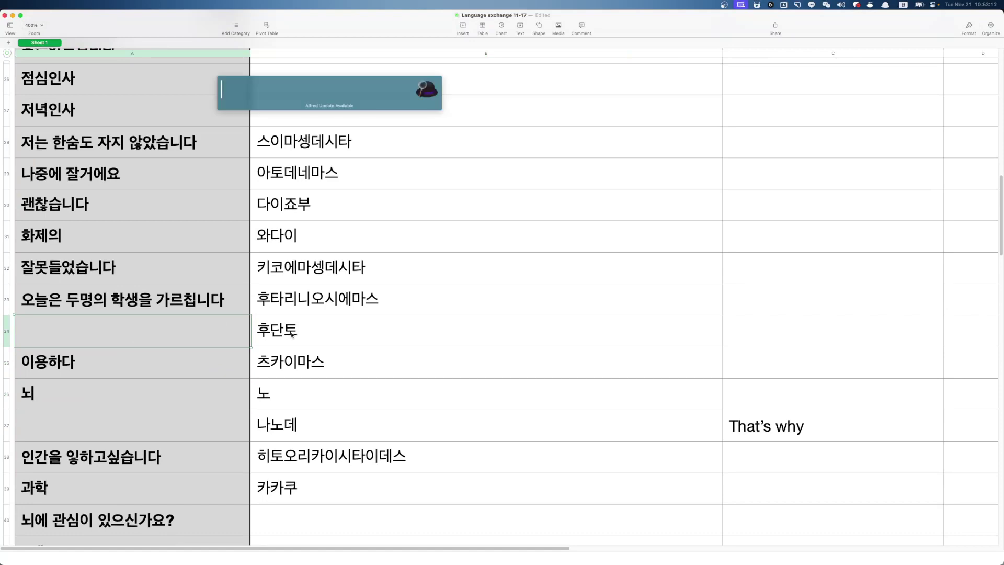
type("jd 평소")
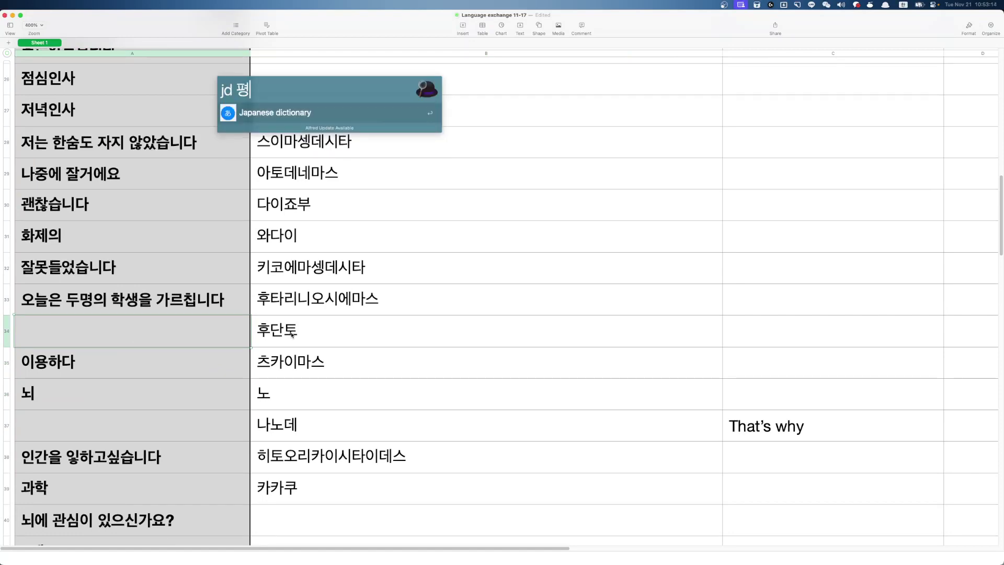
key("Return")
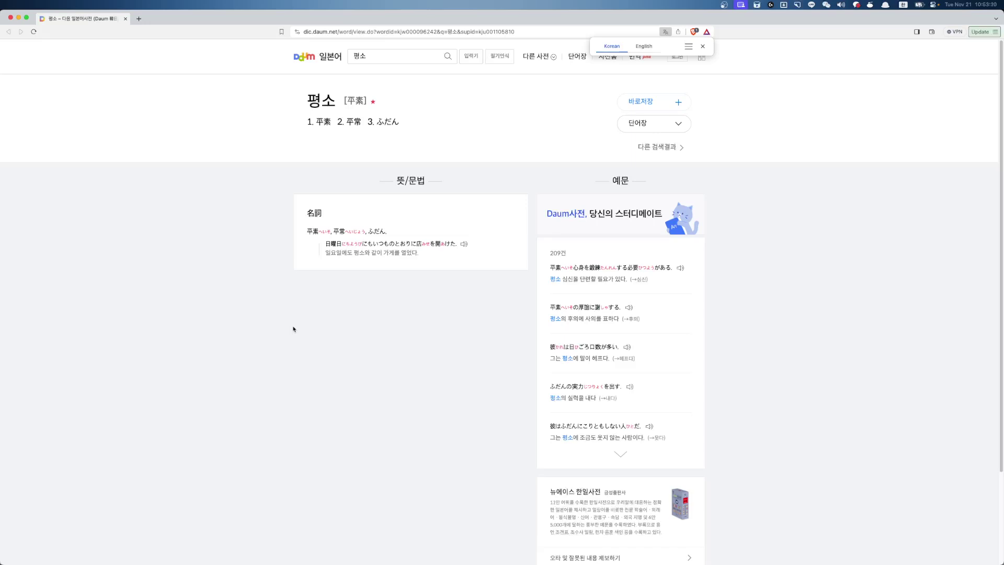
left_click(389, 122)
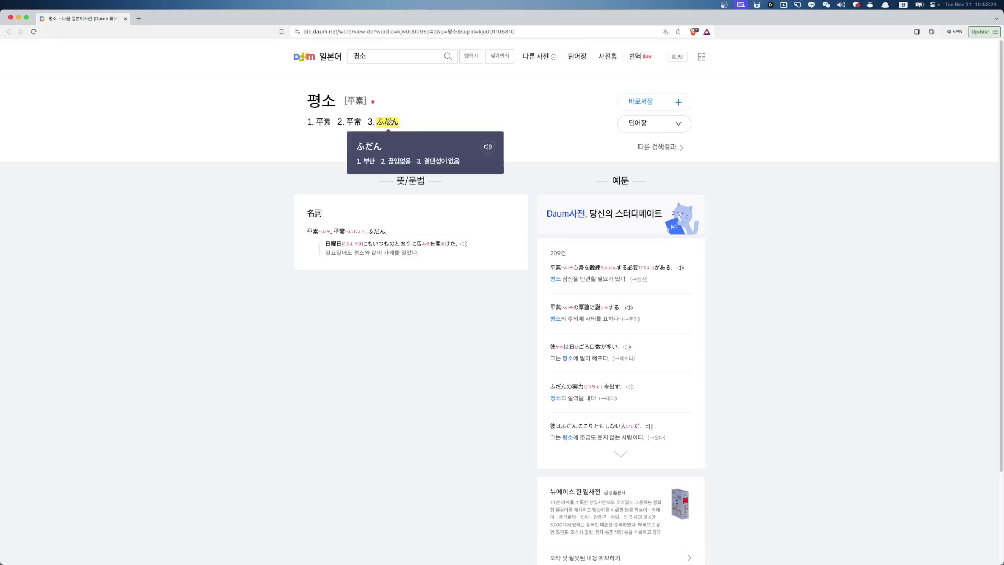
left_click(433, 123)
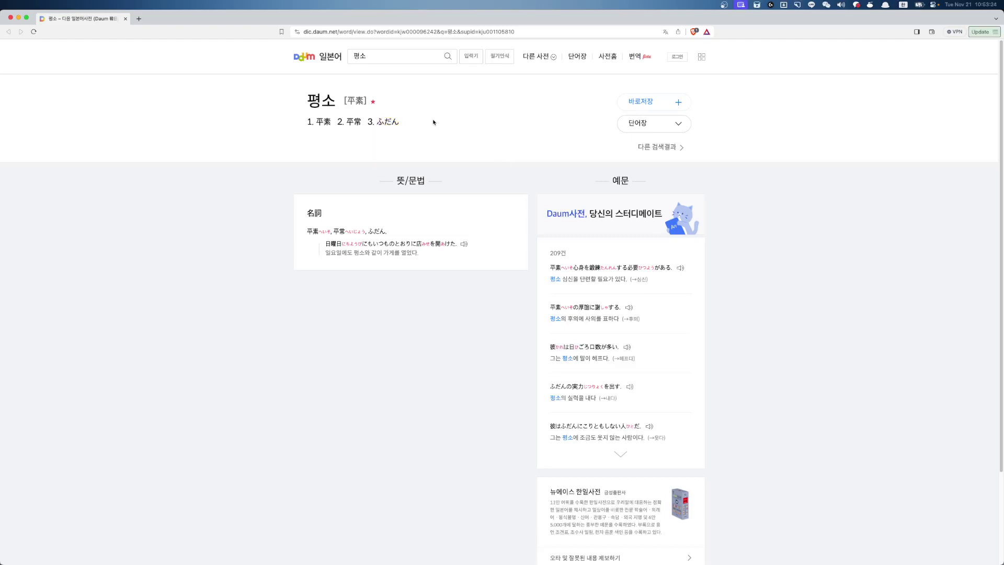
left_click(395, 123)
Return to the spreadsheet, replace the pronunciation 후단토 in cell B34 with 普段 and compare it with the dictionary entry
key("super+Tab")
left_click(309, 336)
key("BackSpace")
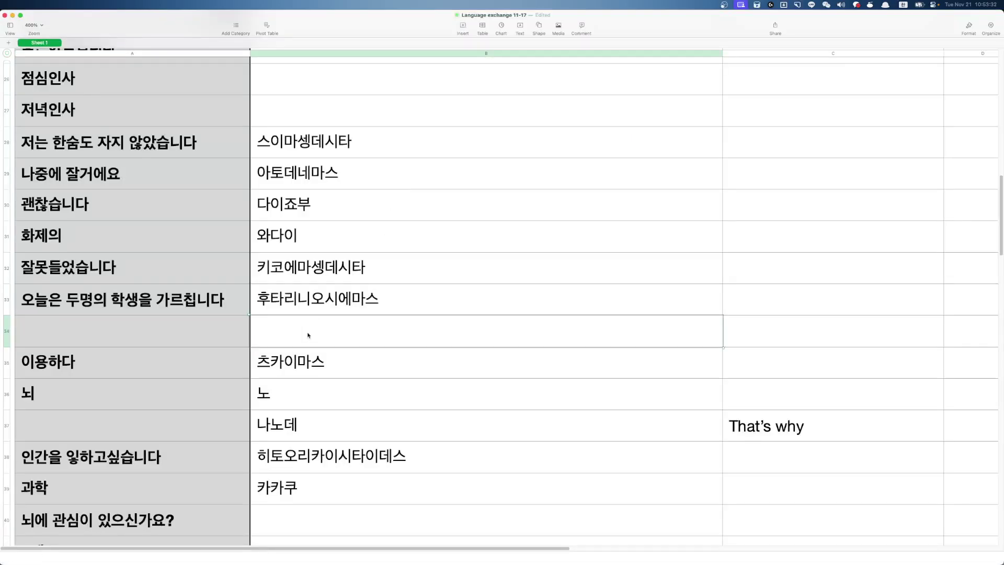
type("fudan")
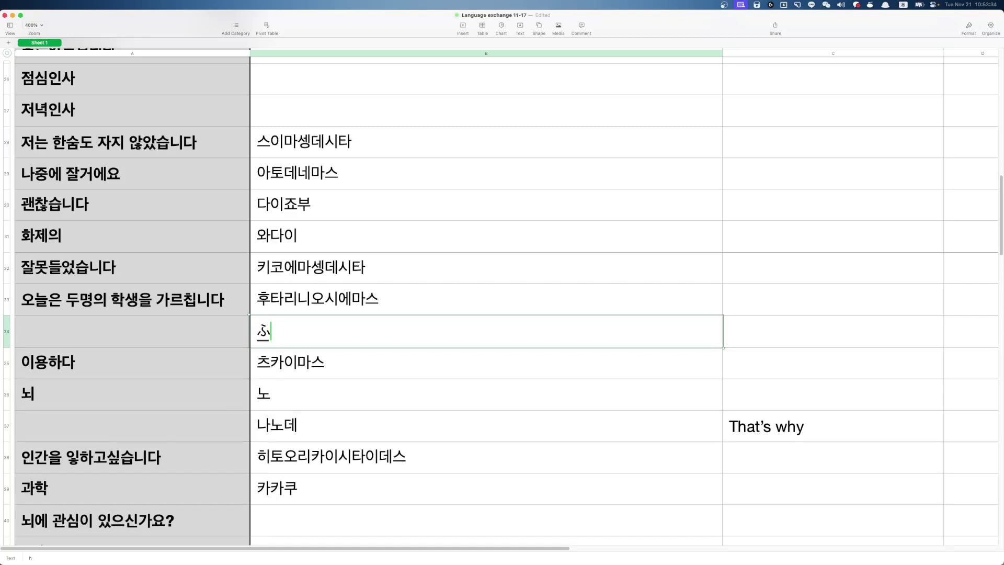
key("BackSpace")
type("n")
key("space")
key("Return")
key("super+Tab")
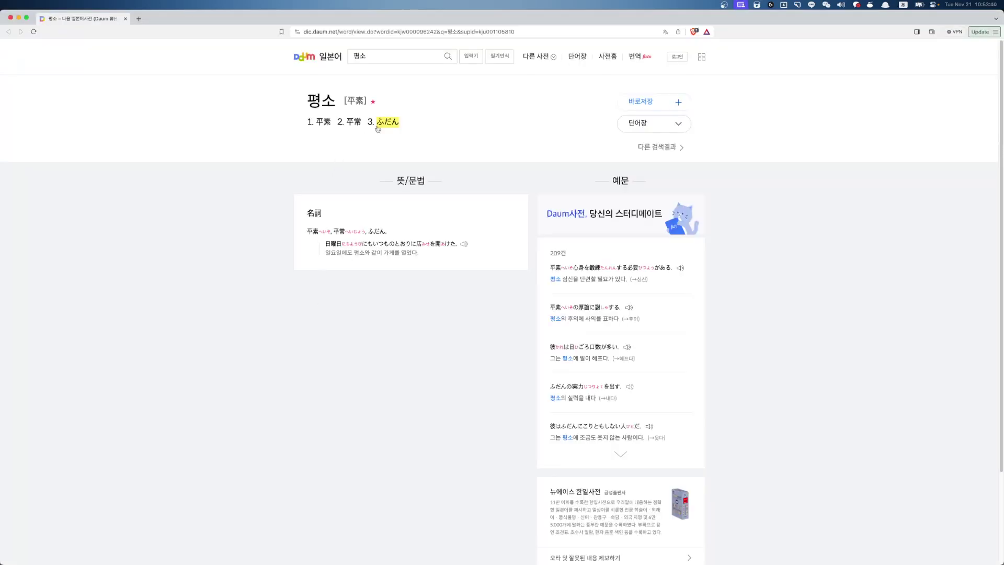
key("super+Tab")
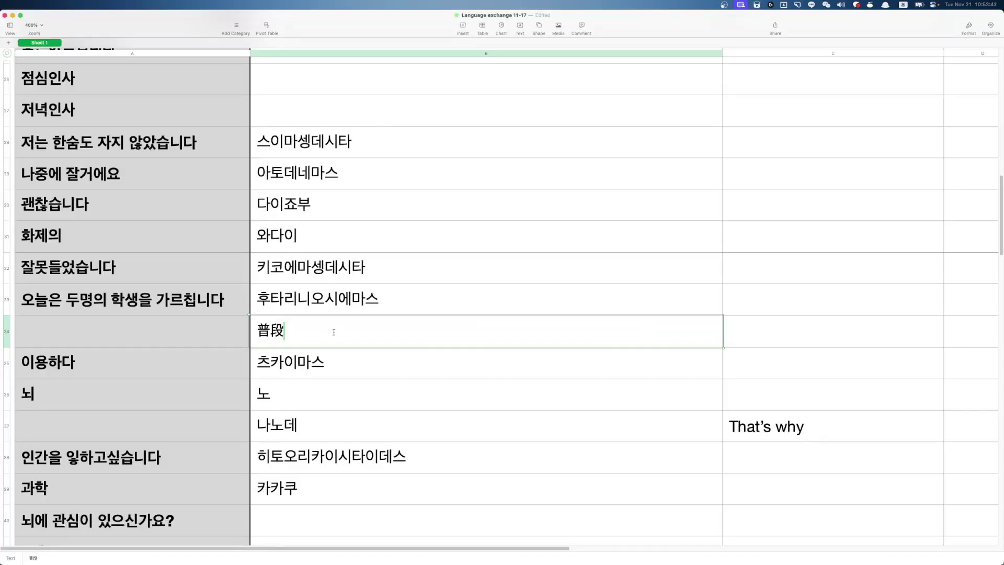
Clear the contents of cell B34
left_click(373, 373)
left_click(371, 336)
left_click(372, 337)
key("super+a")
key("BackSpace")
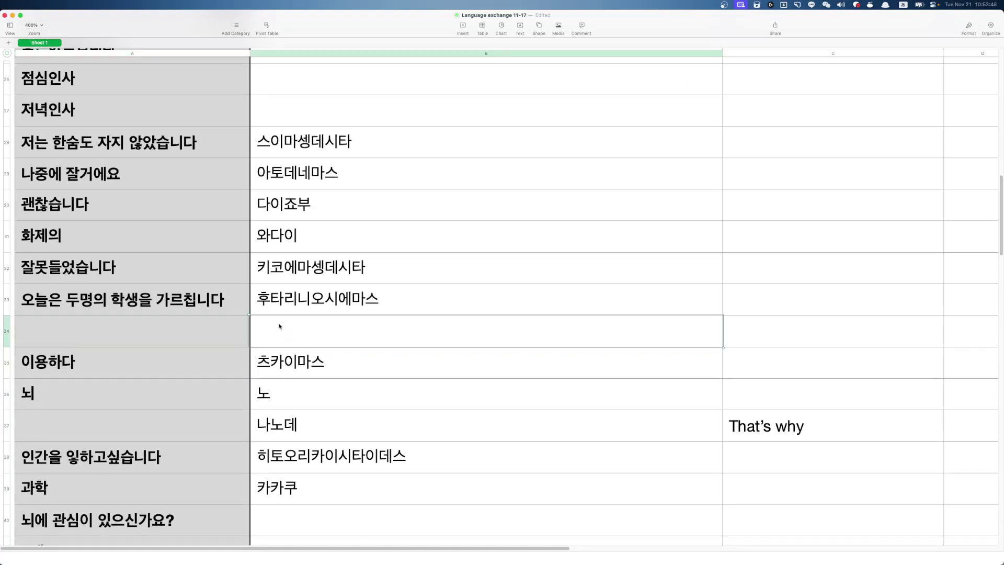
Enter 평소에 as the Korean phrase in cell A34
left_click(186, 330)
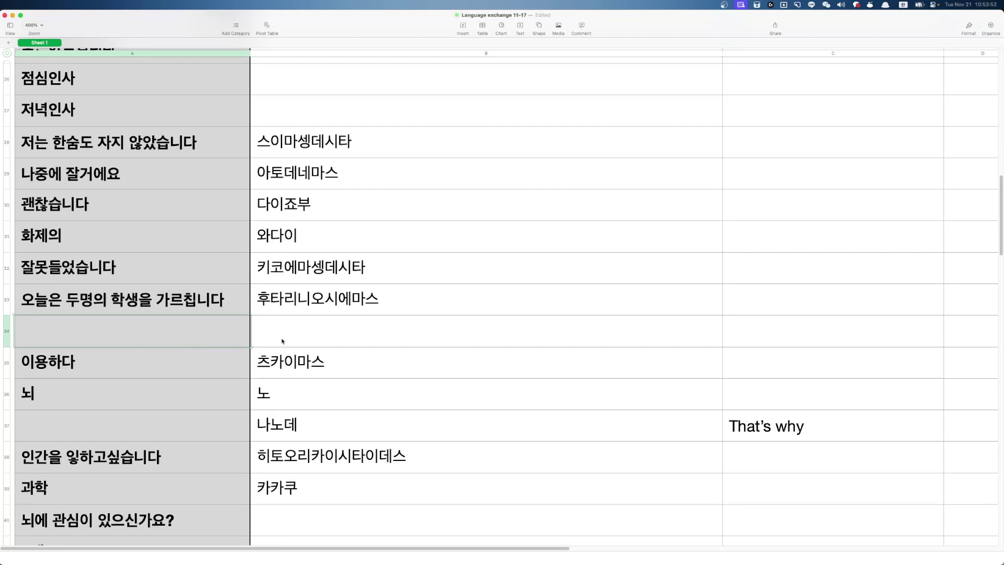
type("평소에")
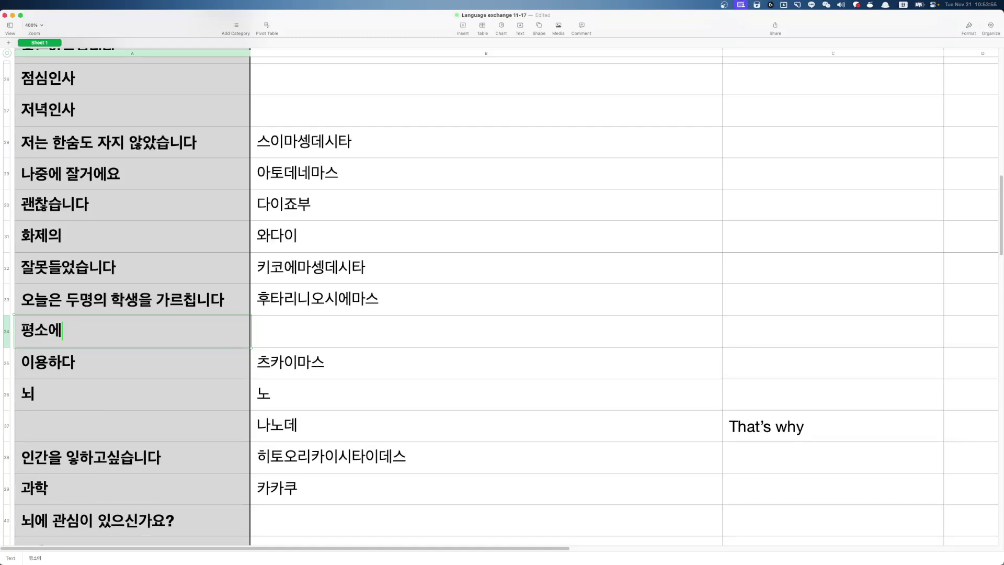
key("Return")
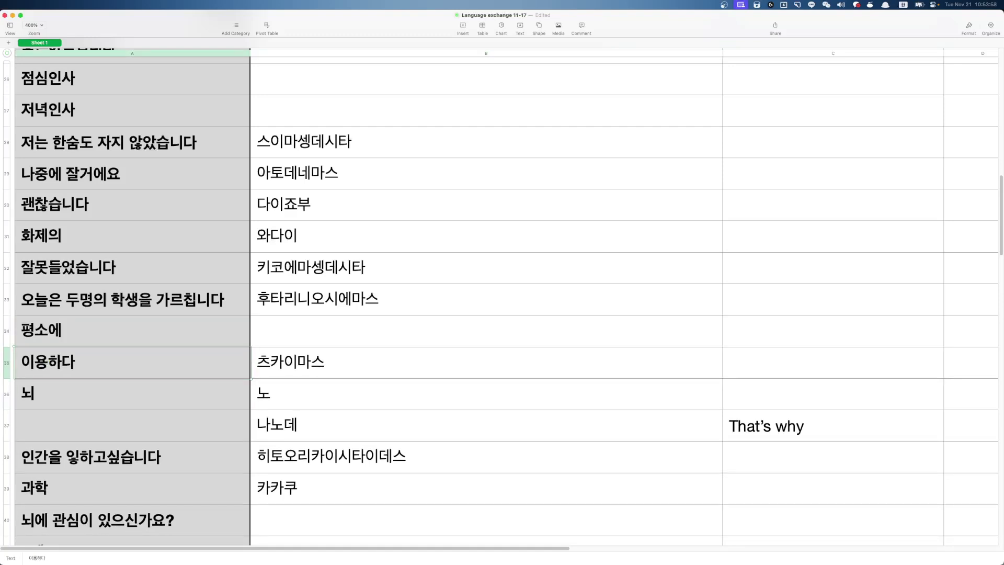
Enter 그렇기때문에 in cell A37 as the Korean phrase for 나노데
key("Down")
key("Down")
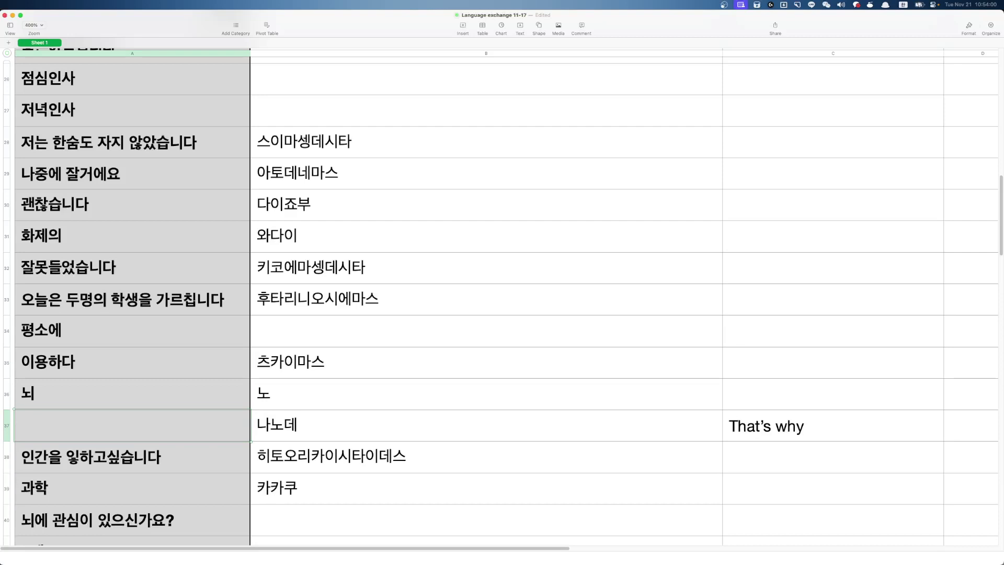
key("Right")
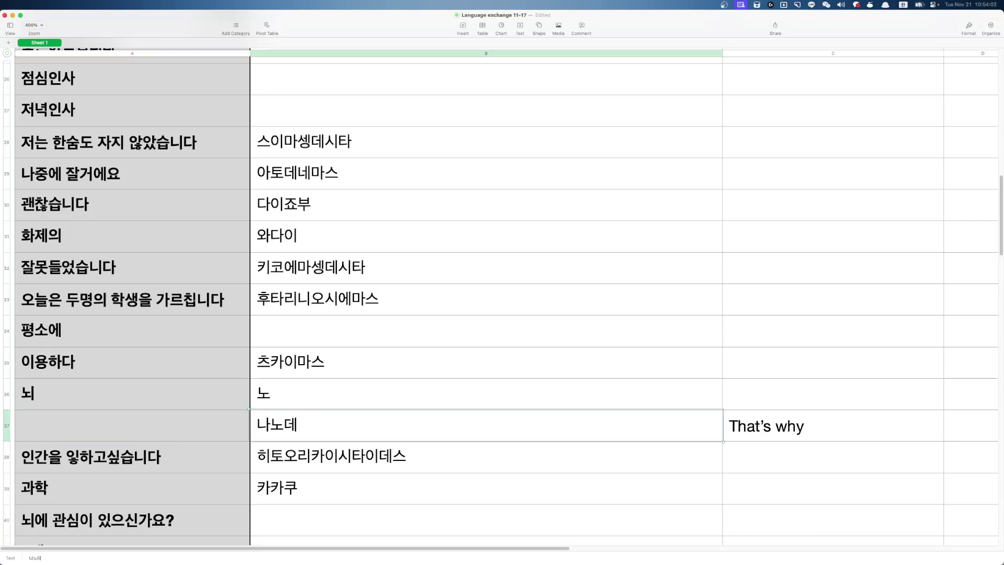
key("Right")
key("Left")
key("Left")
type("그렇ㄱ")
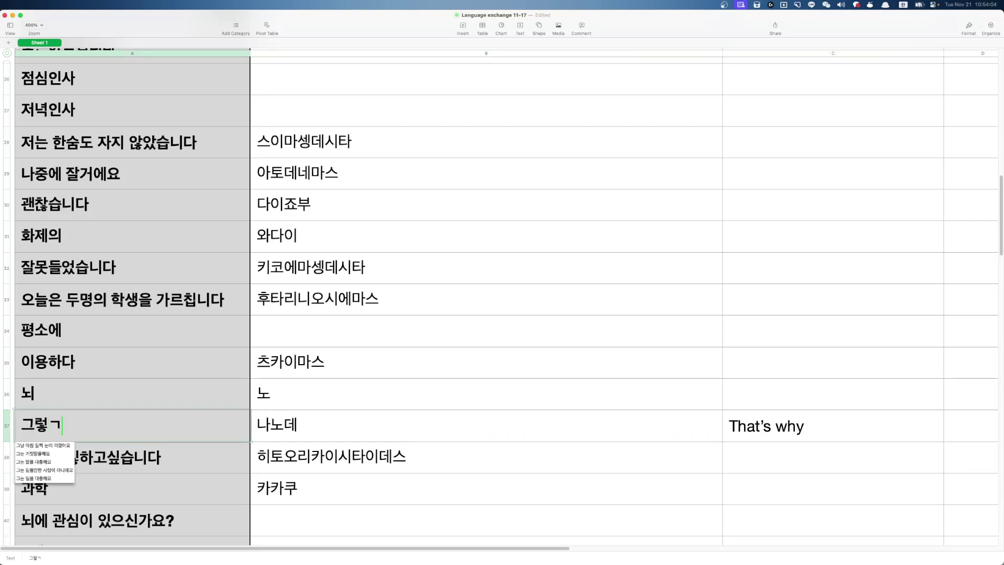
type("기때문에")
key("Return")
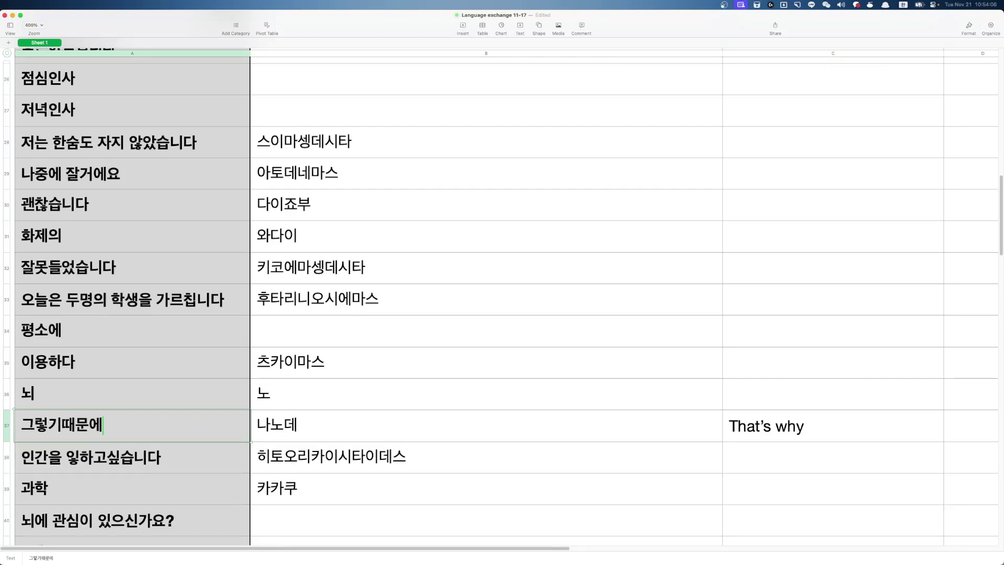
Correct the misspelled verb in cell A38 so the sentence reads 인간을 이해하고싶습니다
double_click(80, 456)
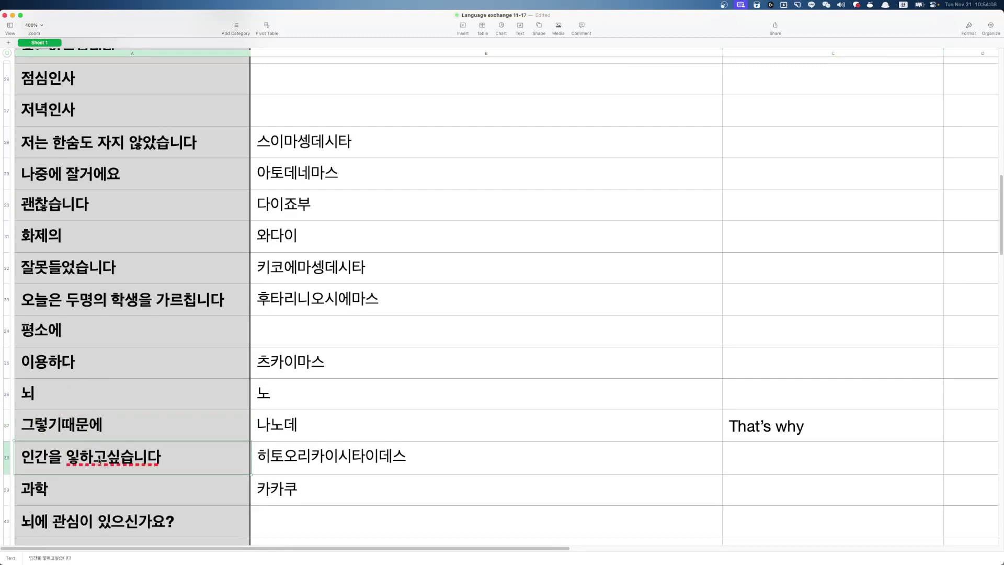
key("BackSpace")
type("해")
key("Right")
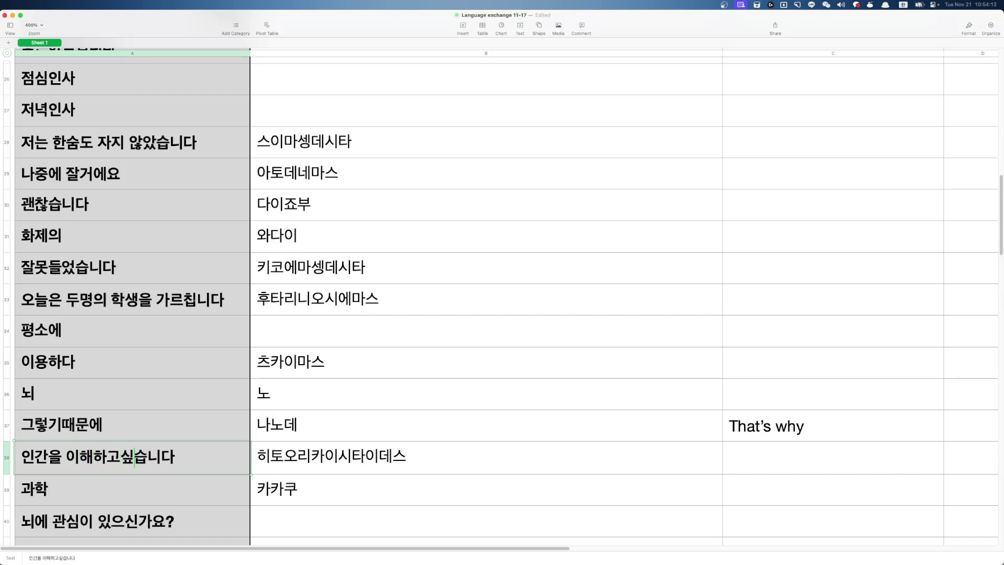
key("Return")
Review the Korean phrases from 과학 in row 39 down past ~에 in row 41, along with their column B entries
key("Right")
key("Down")
key("Left")
key("Up")
key("Down")
key("Up")
key("Right")
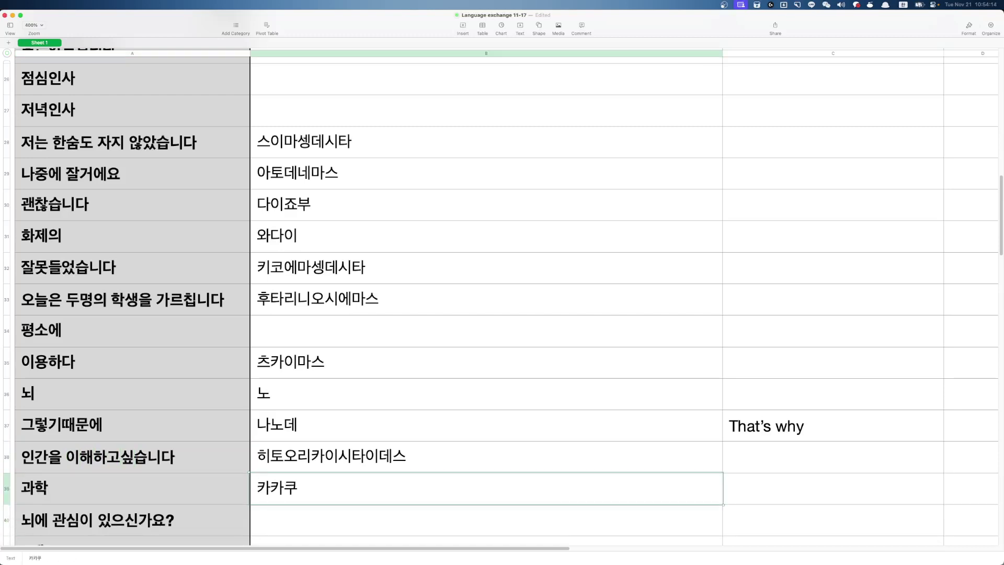
key("Down")
key("Left")
key("Down")
key("Down")
key("Up")
key("Up")
key("Up")
key("Down")
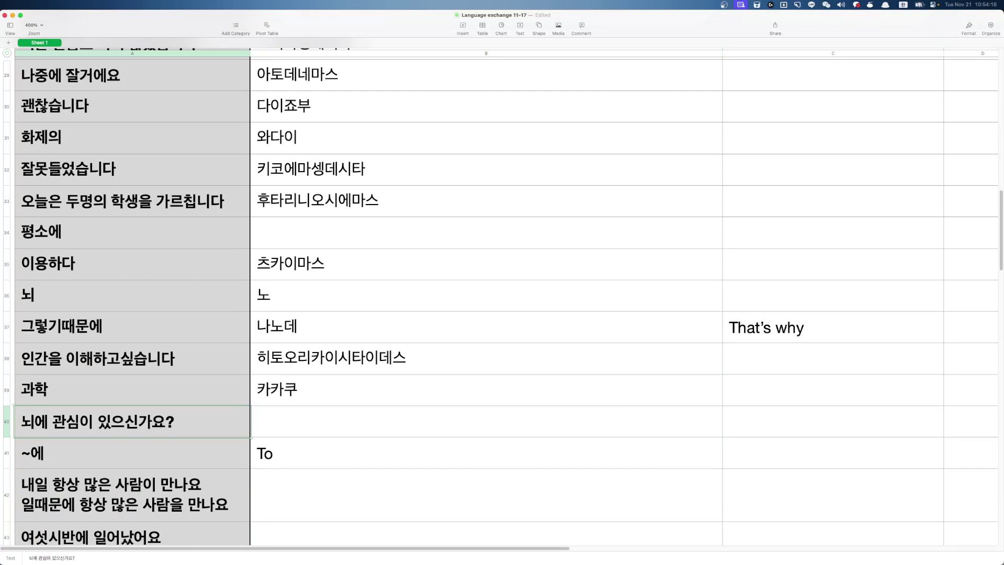
key("Down")
key("Up")
key("Down")
key("Down")
key("Down")
key("Up")
key("Up")
key("Right")
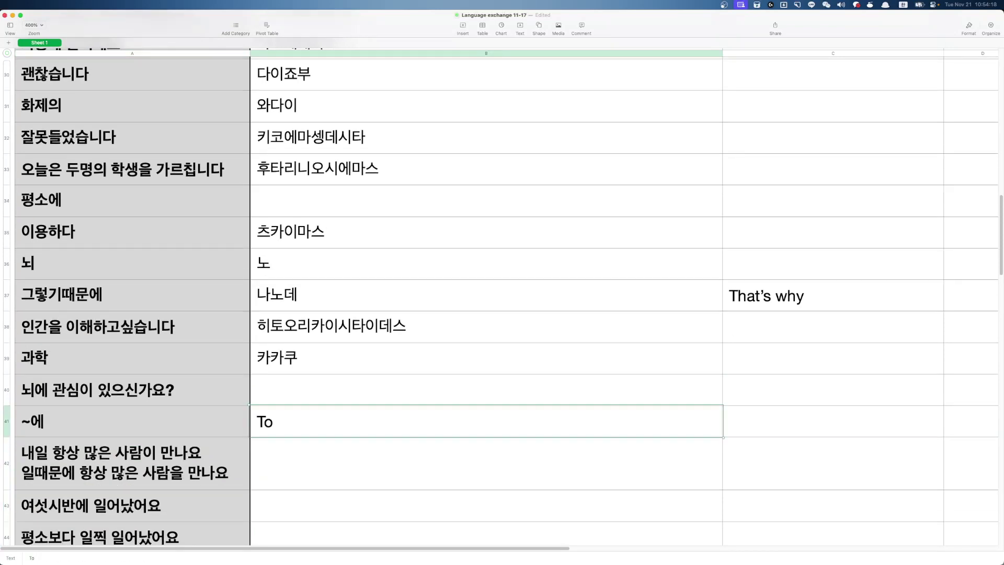
Move the English meaning To of ~에 from cell B41 to cell C41
key("Right")
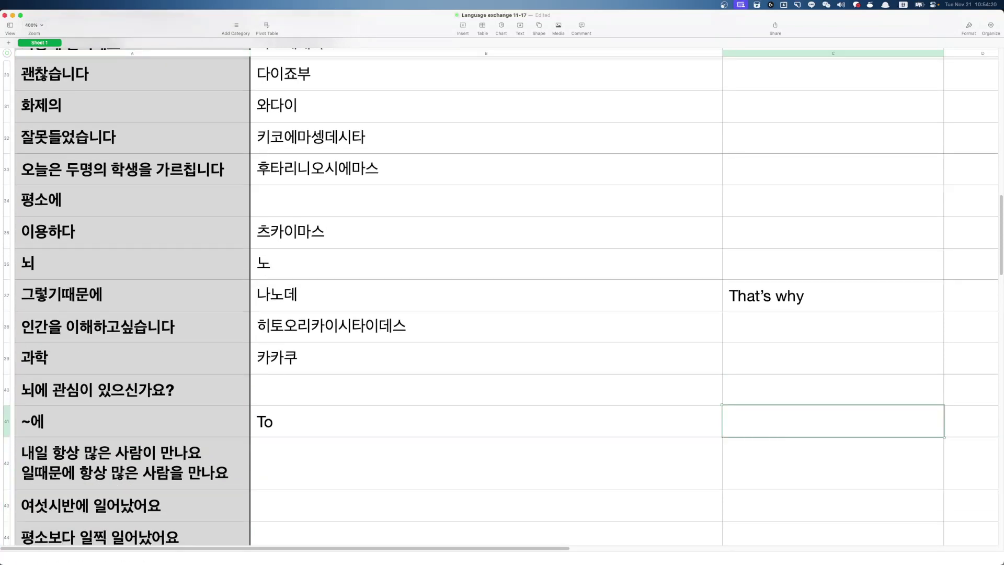
key("Left")
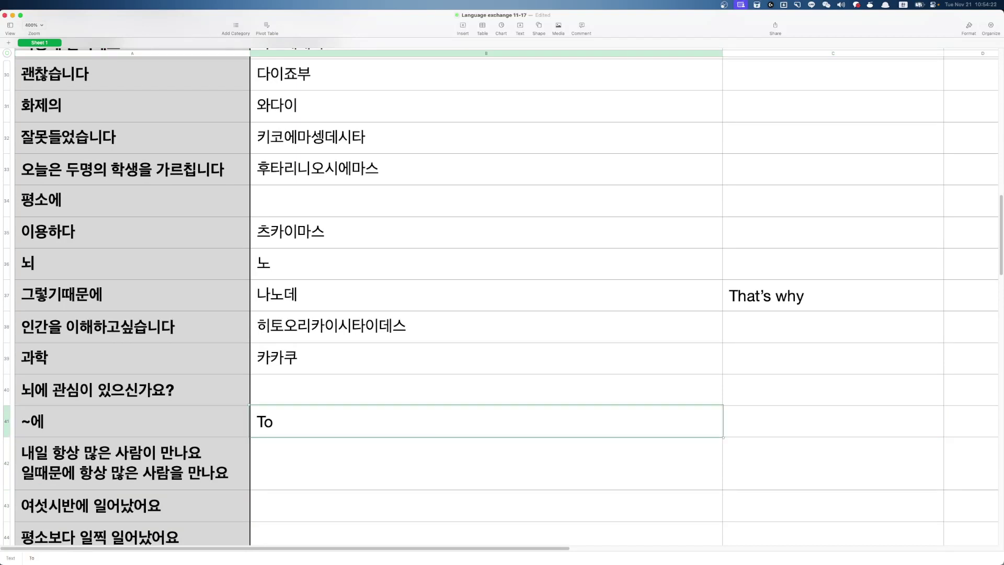
key("BackSpace")
key("Right")
key("ctrl+space")
type("To")
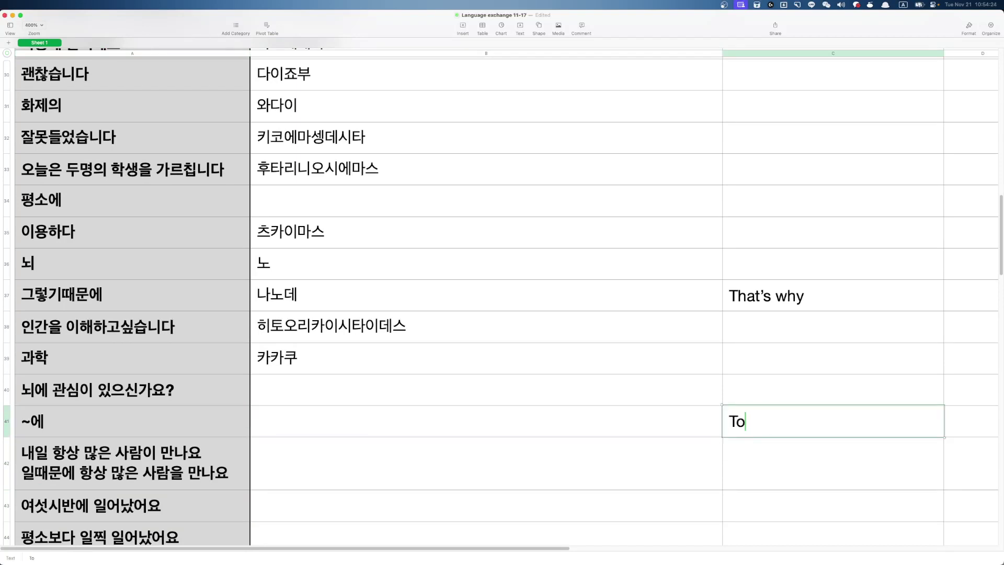
key("Return")
key("Up")
key("Left")
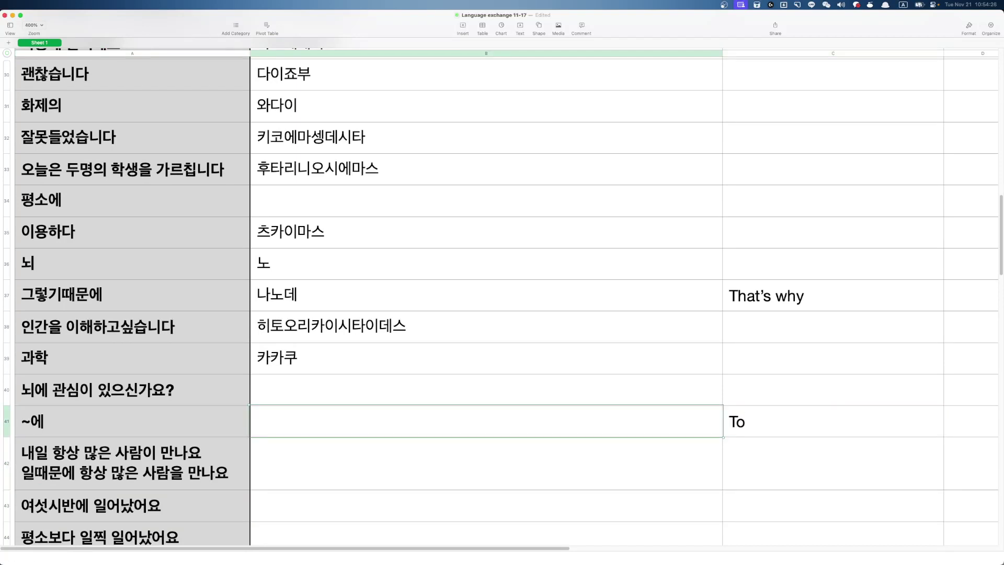
key("Left")
key("Right")
key("Left")
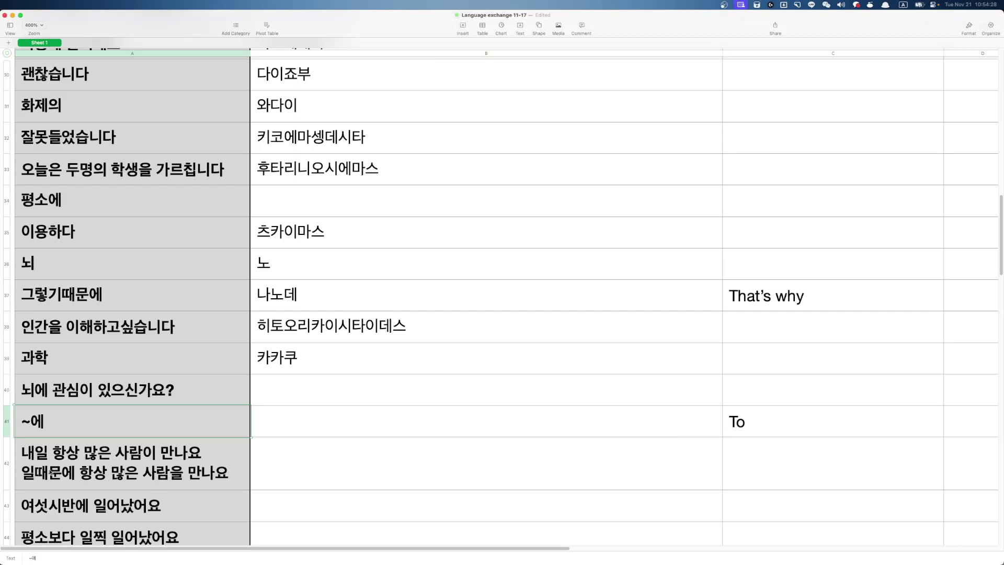
Delete the incorrect first line in cell A42, keeping only 일때문에 항상 많은 사람을 만나요
left_click(124, 460)
left_click(202, 451)
left_click_drag(201, 451, 32, 450)
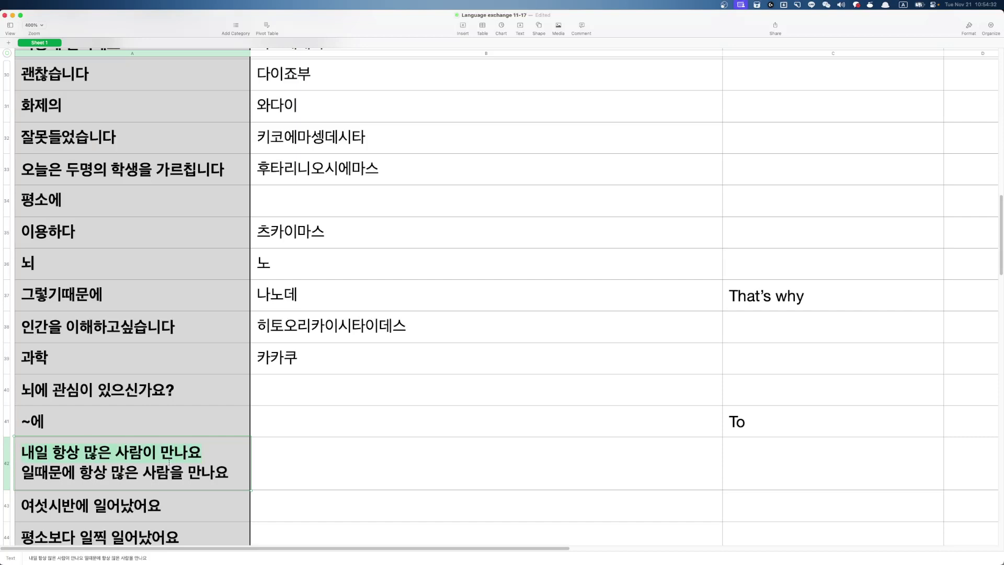
left_click(192, 451)
key("BackSpace")
left_click(62, 452)
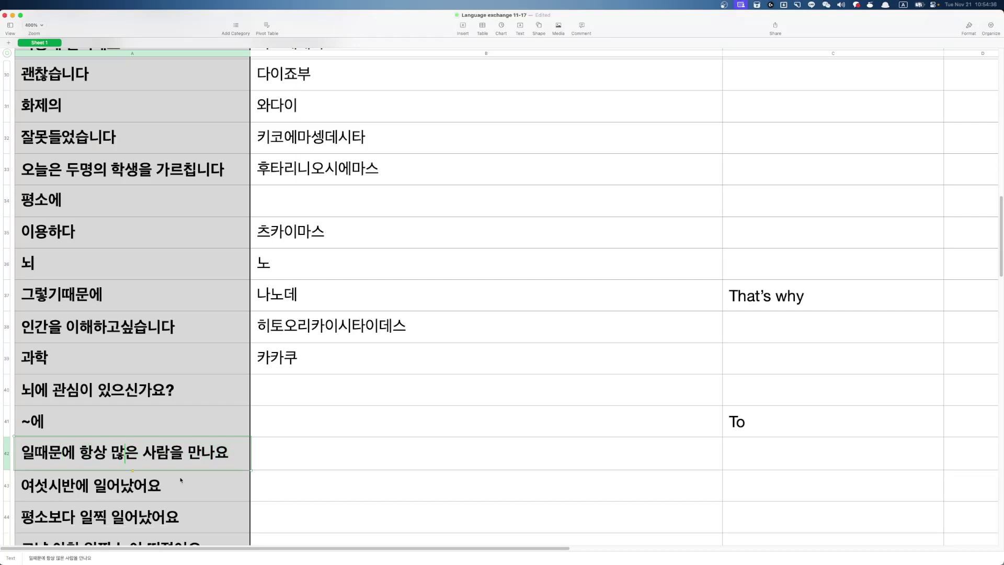
Review the Korean sentences in column A from 여섯시반에 일어났어요 in row 43 down to 오늘은 두사람을 만날거에요 in row 49
left_click(181, 480)
scroll(178, 450, "down", 3)
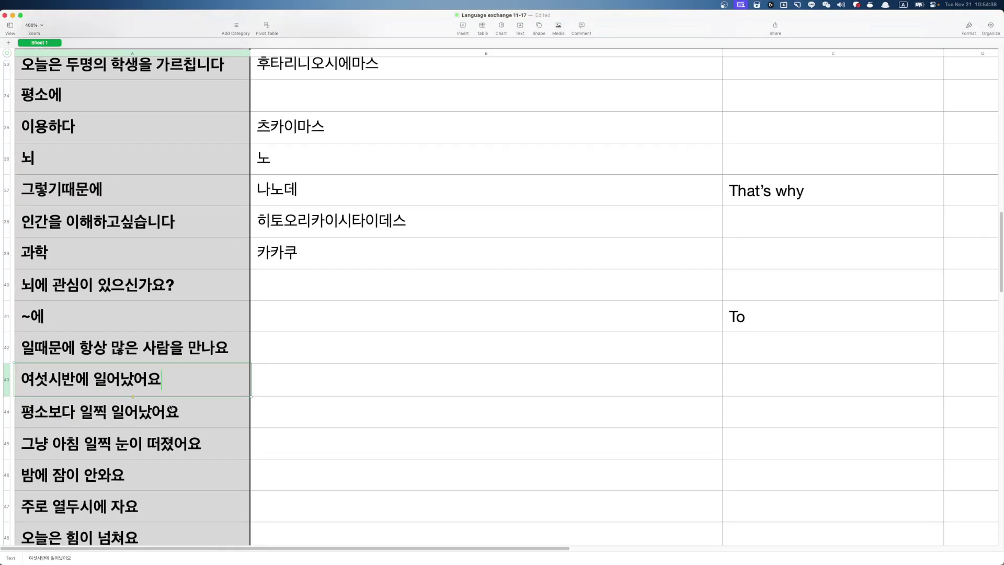
left_click(174, 414)
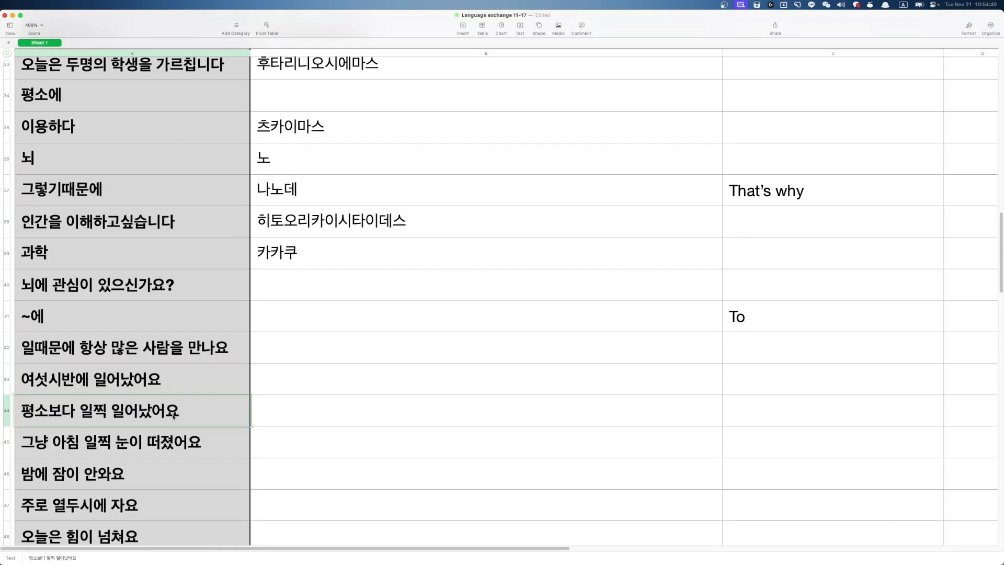
left_click(176, 441)
left_click(174, 416)
left_click(177, 440)
left_click(175, 416)
left_click(178, 440)
left_click(150, 469)
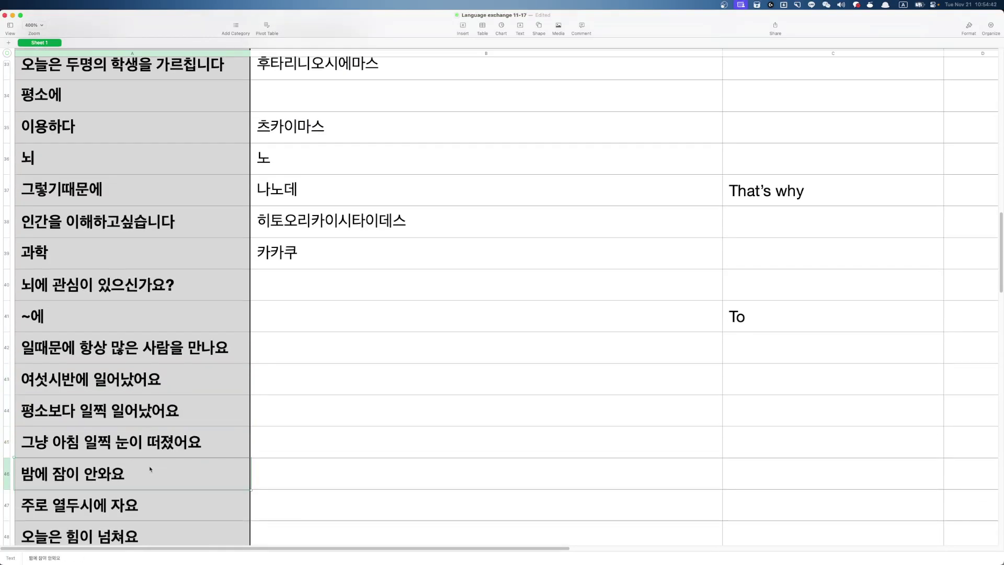
scroll(162, 460, "down", 2)
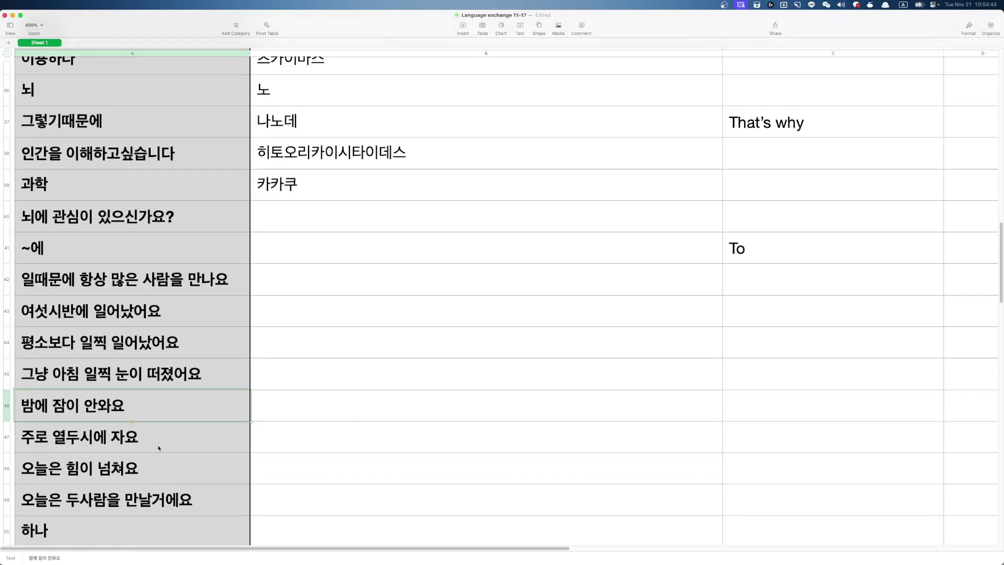
left_click(159, 449)
scroll(157, 451, "down", 1)
left_click(147, 463)
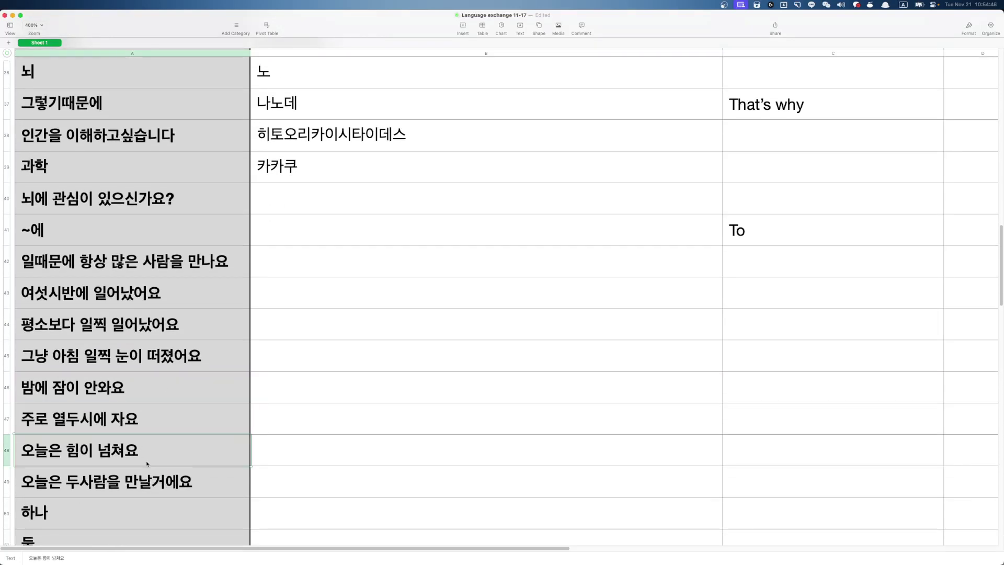
scroll(147, 464, "down", 3)
left_click(146, 403)
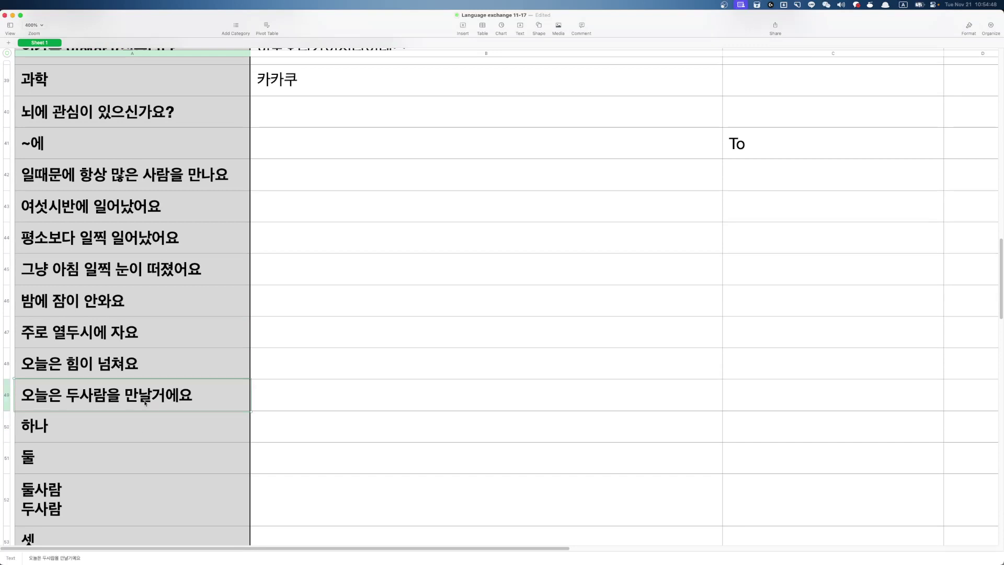
left_click(153, 423)
left_click(155, 402)
Review the Korean number words in column A from 하나 in row 50 down to 여섯 in row 56
left_click(121, 428)
scroll(110, 418, "down", 3)
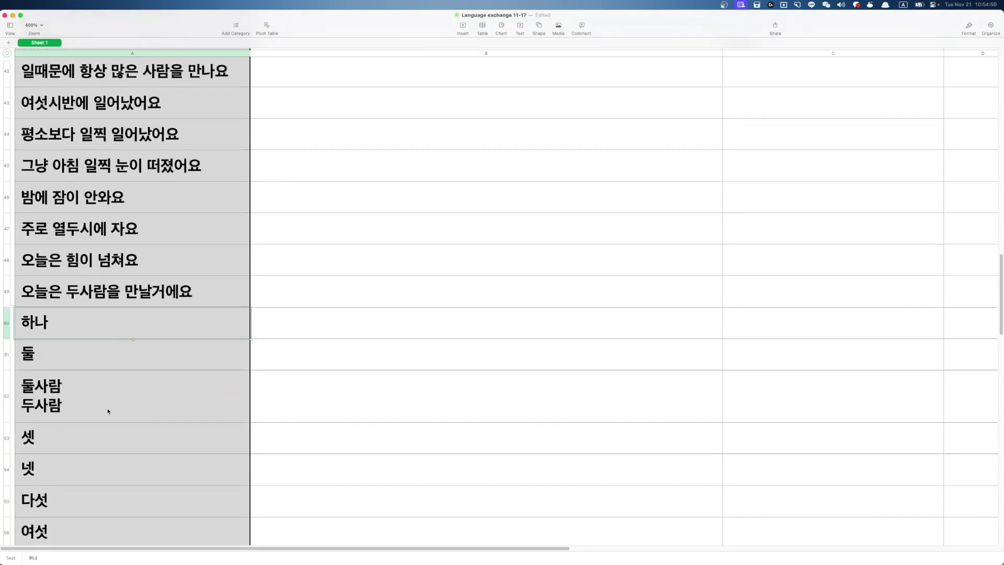
left_click(112, 362)
left_click(117, 378)
left_click_drag(121, 329, 127, 506)
scroll(115, 419, "down", 4)
left_click(100, 383)
left_click(101, 416)
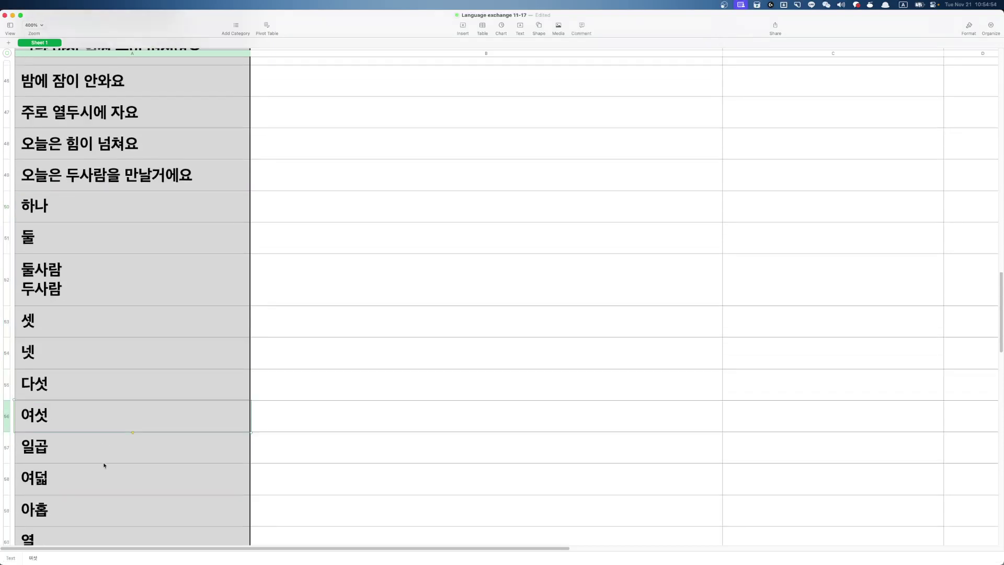
Remove the incorrect line 둘사람 from cell A52 so it contains only 두사람
scroll(89, 340, "down", 2)
left_click(96, 217)
left_click(96, 215)
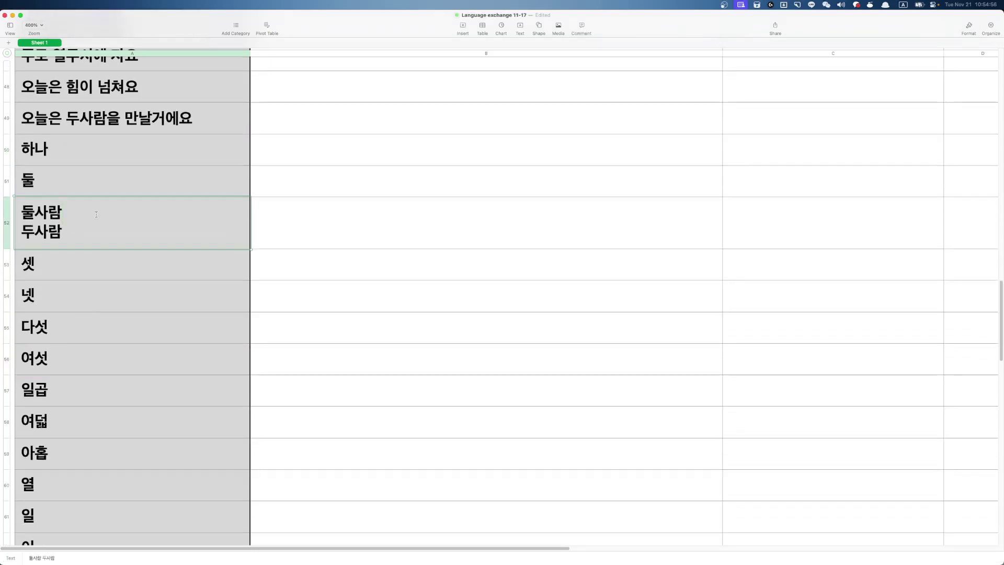
key("BackSpace")
key("BackSpace")
key("BackSpace")
key("Delete")
key("Return")
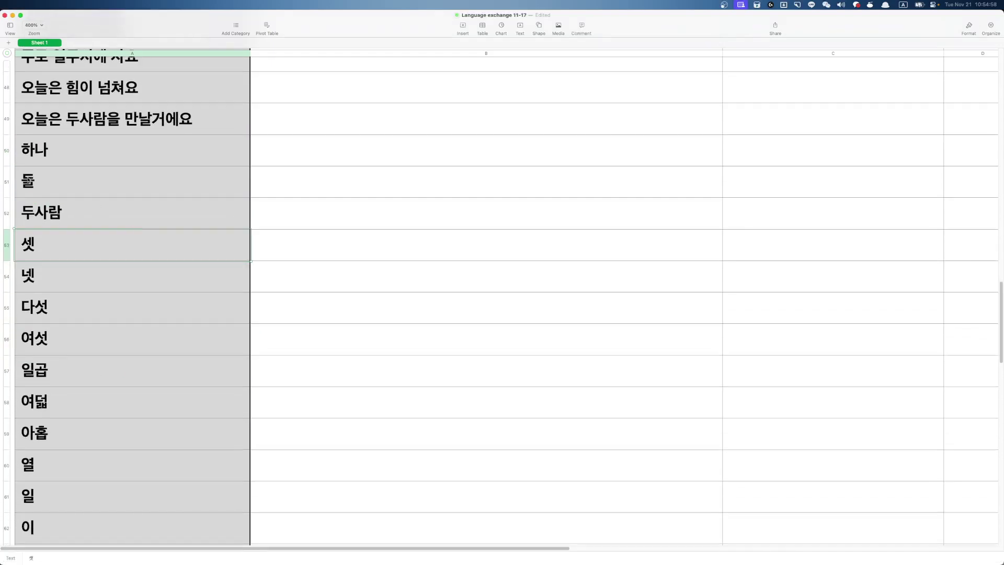
Cut the entries 한가하다, 한가할때는 주로 뭘 하세요? and 미드 from cells A73 to A75
scroll(92, 277, "down", 20)
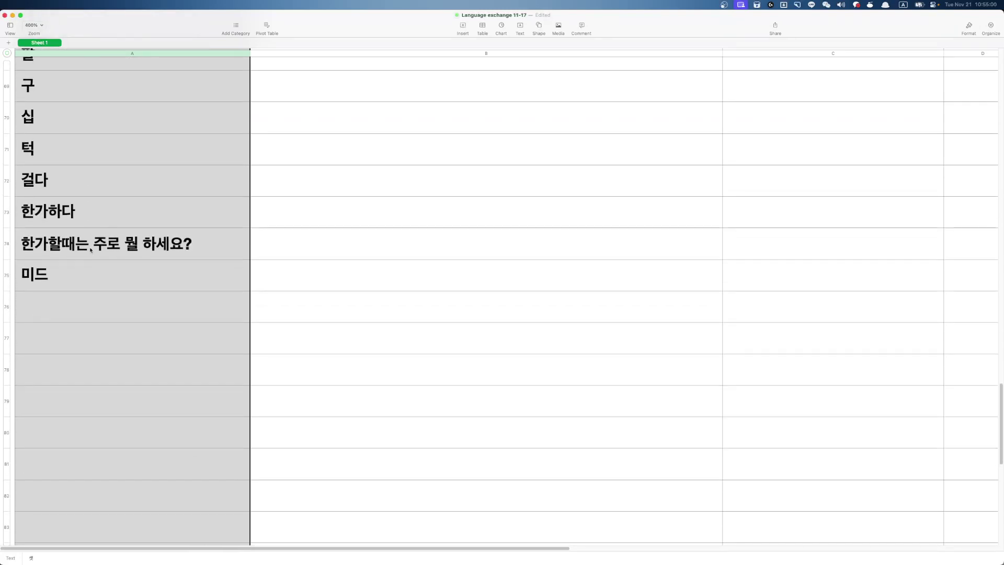
double_click(91, 227)
key("Return")
left_click_drag(98, 208, 119, 278)
key("super+c")
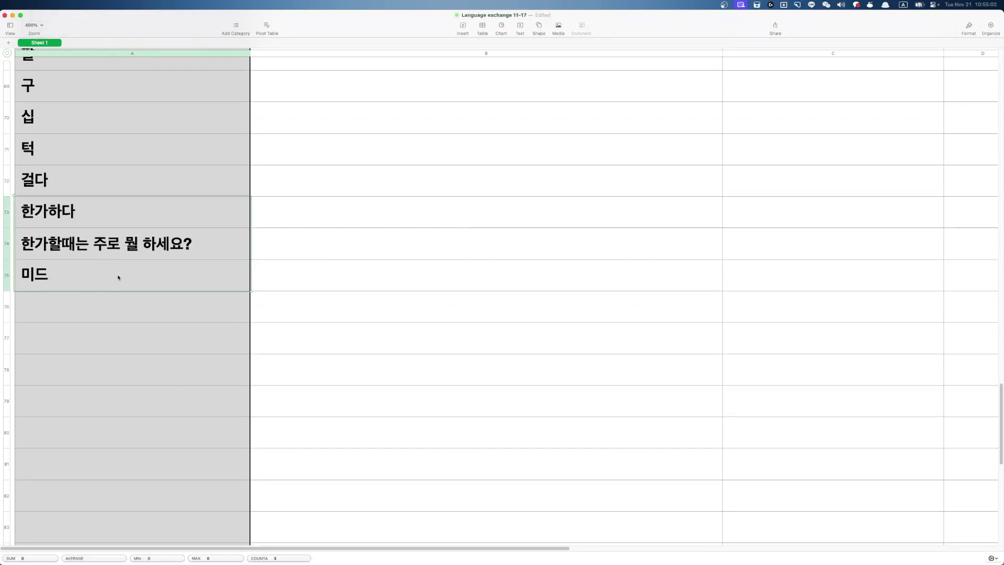
Insert three rows above 하나 in row 50 and paste the cut entries into cells A50 to A52
scroll(174, 289, "up", 20)
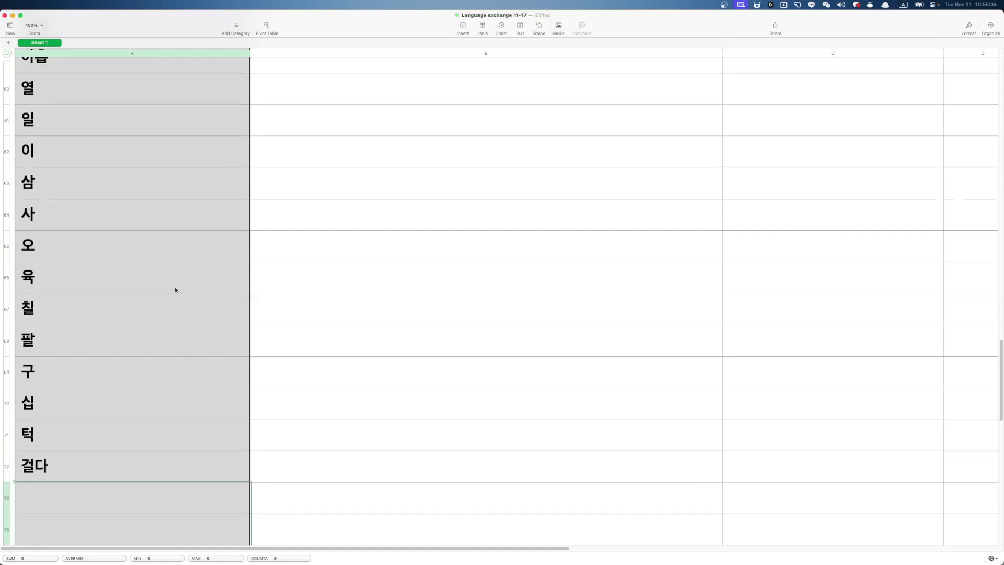
left_click(146, 263)
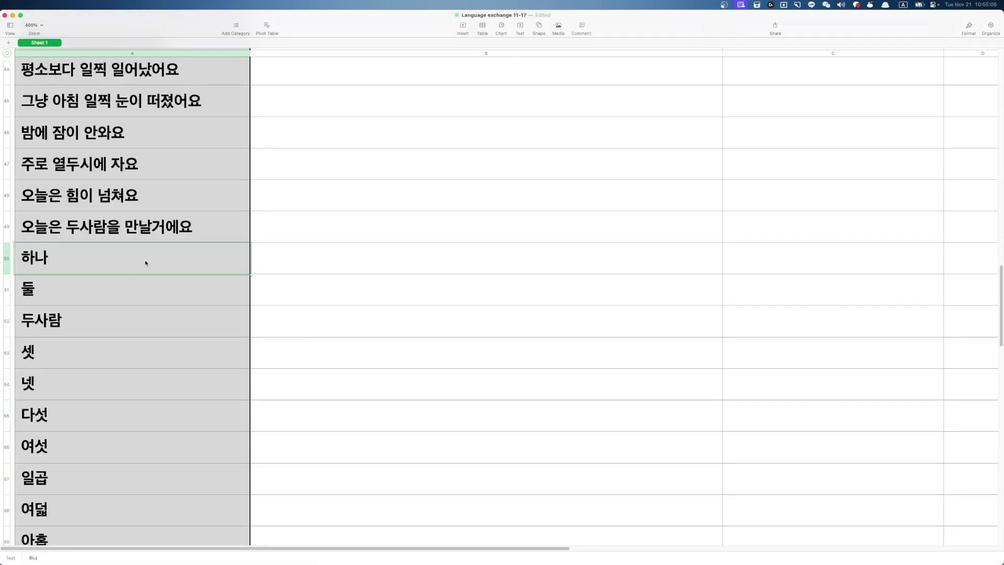
key("alt+Up")
key("alt+Up")
key("alt+Up")
key("super+v")
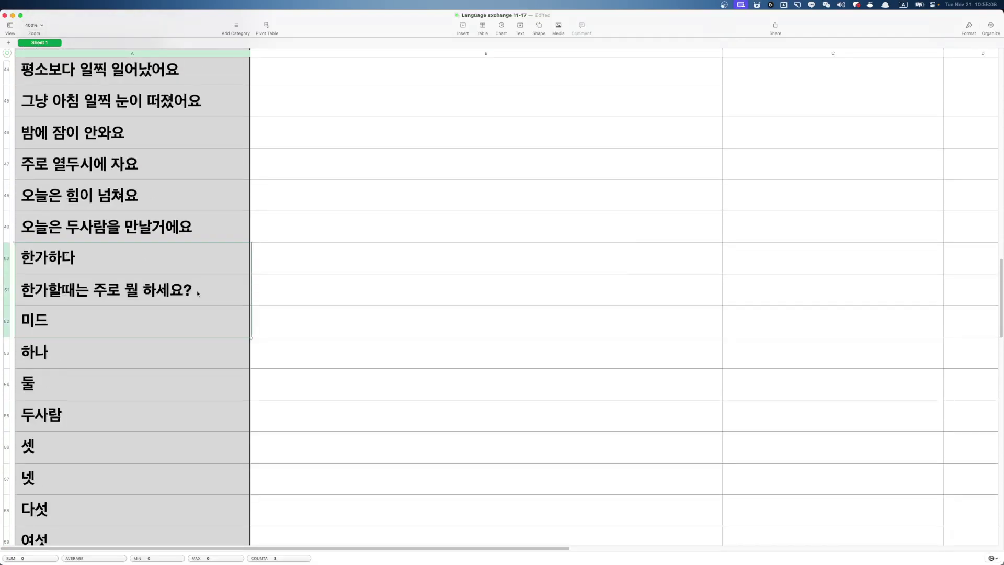
Copy the 11-21 Korean phrases in column A from 좋은아침입니다 in row 25 down to 미드 in row 52
key("Right")
left_click_drag(209, 328, 242, 305)
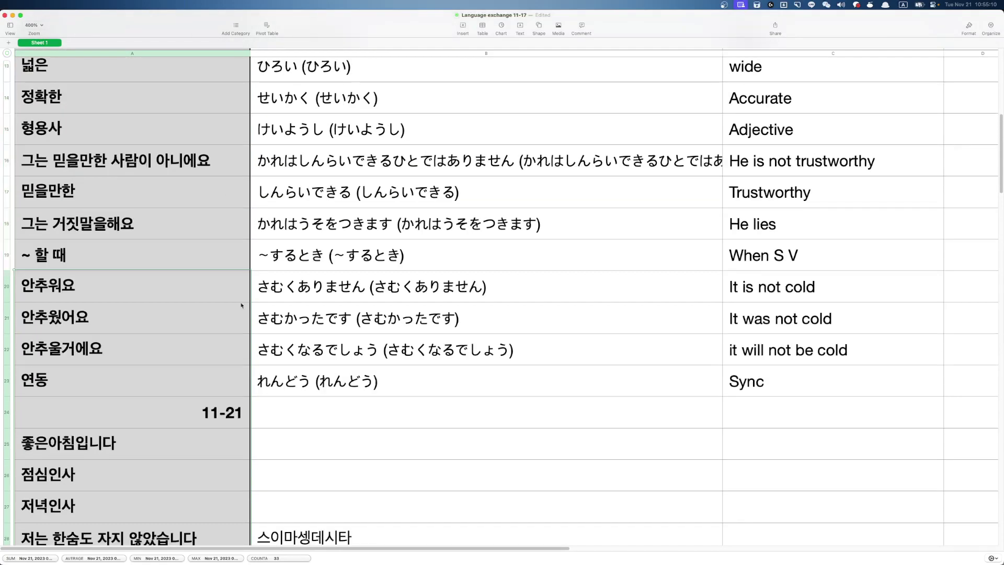
scroll(241, 304, "down", 5)
left_click(144, 255, "shift")
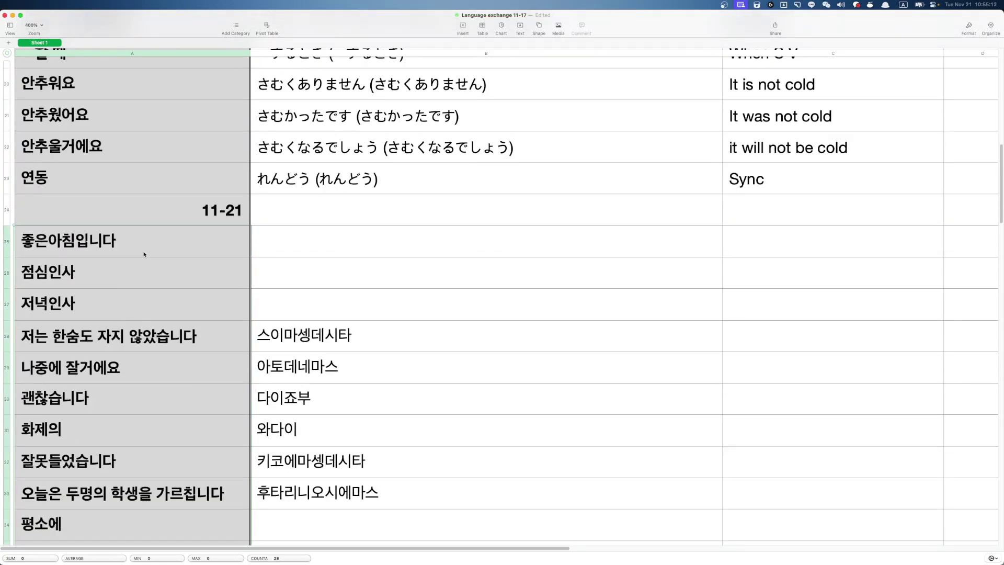
Switch to the web browser and open a new ChatGPT chat through the Alfred launcher with the keyword gpt
key("super+Tab")
key("super+Tab")
key("super+Tab")
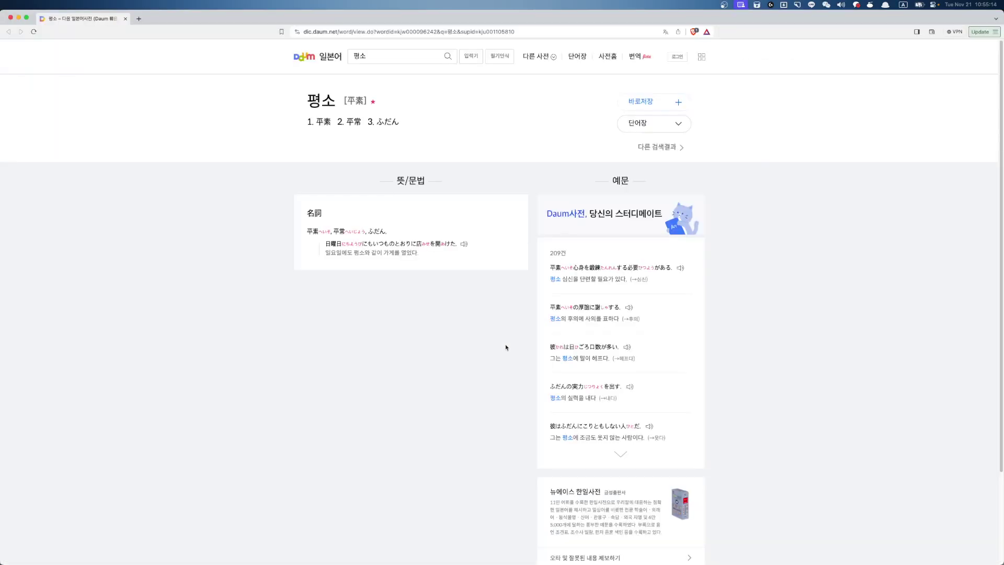
type("d")
key("BackSpace")
key("alt+space")
type("gpt")
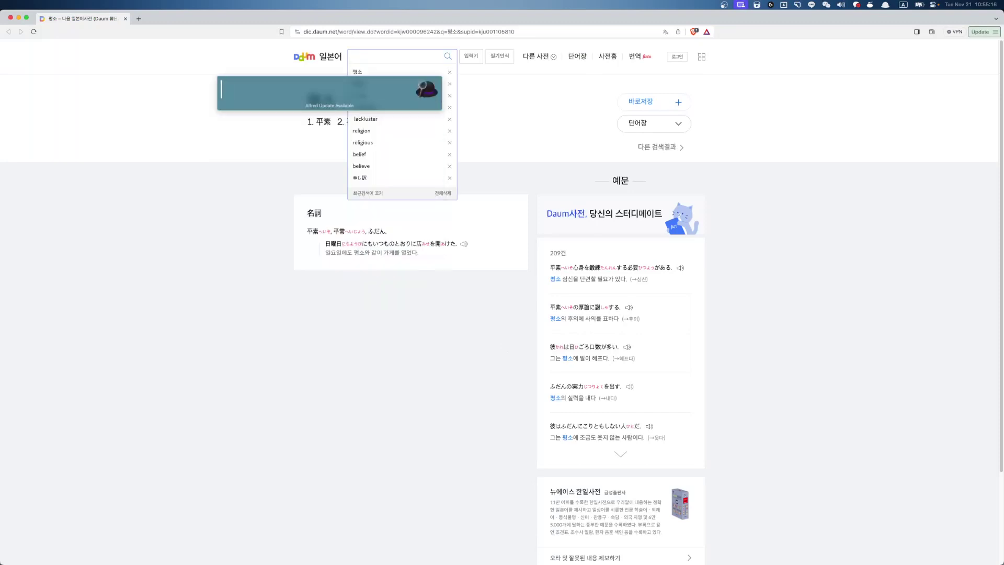
key("Return")
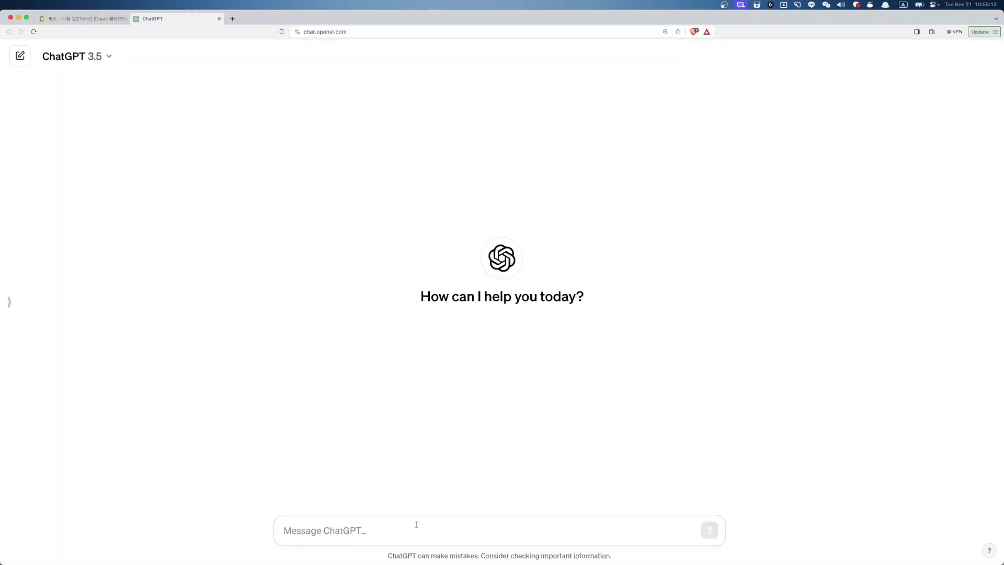
Write the prompt "give me Japanese and English translation of the given Korean sentences below ;" and paste the copied phrases beneath it
key("super+v")
key("super+z")
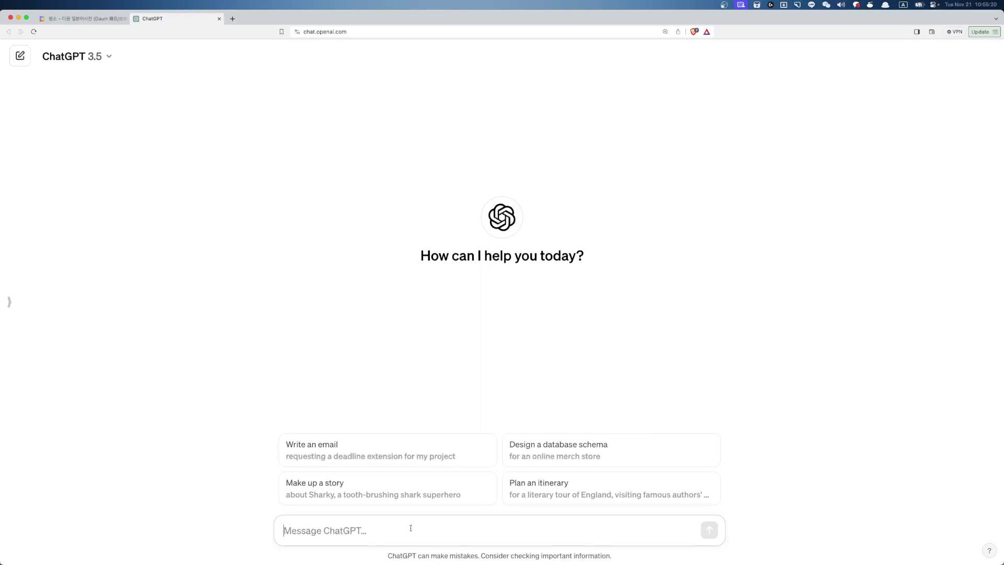
type("giv")
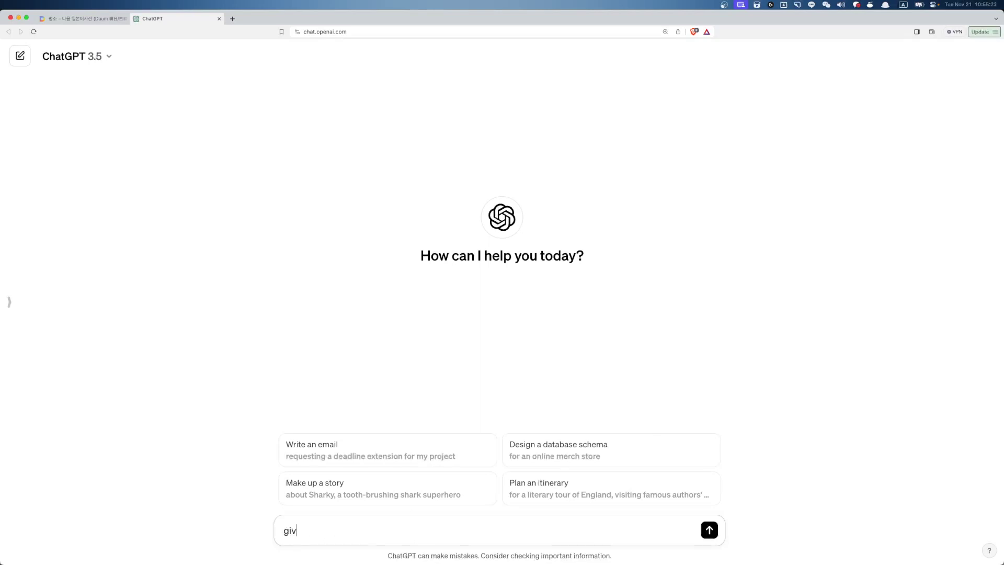
type("e me Japanese and Engl")
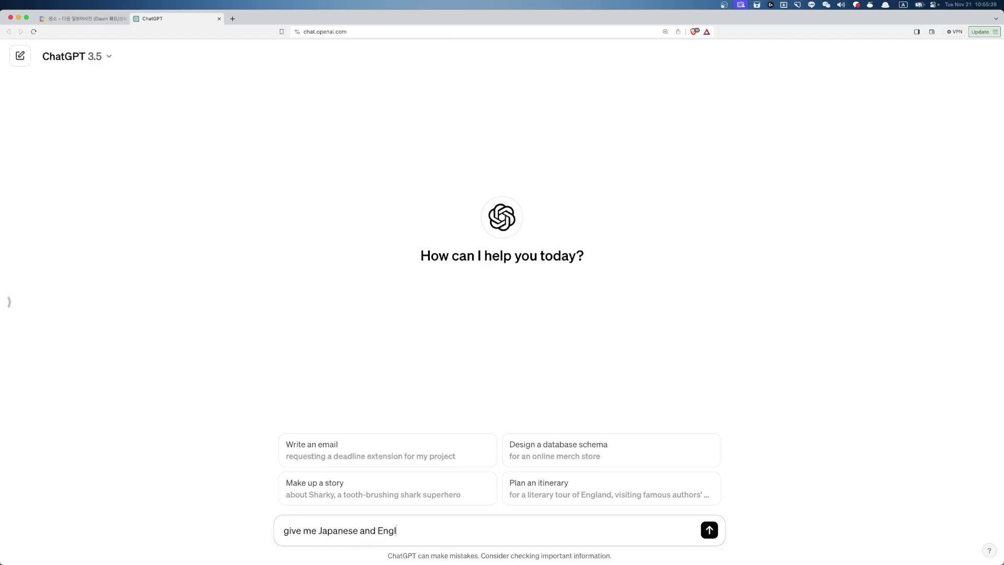
type("ish translate ion of the give")
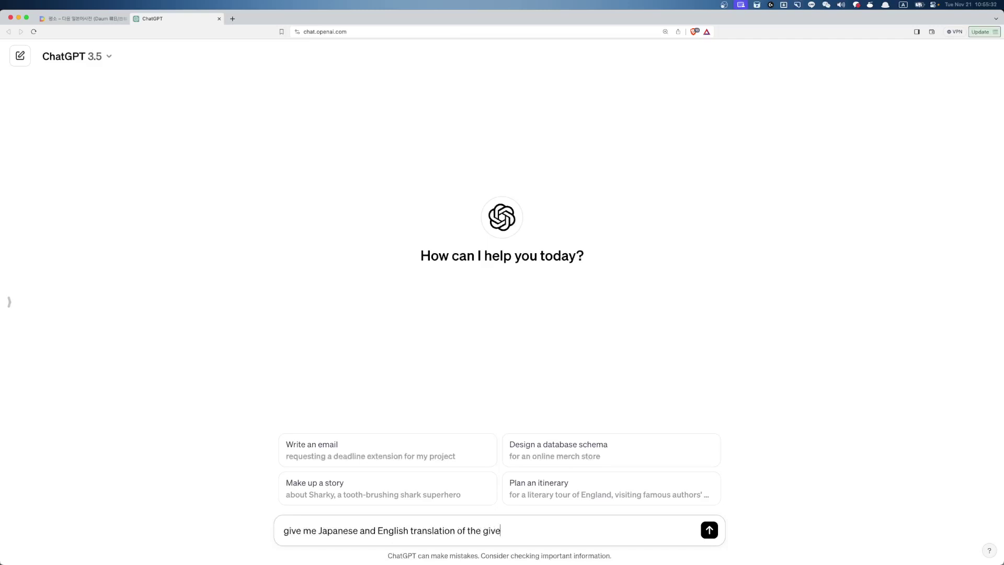
type("n Korean sentences below ;")
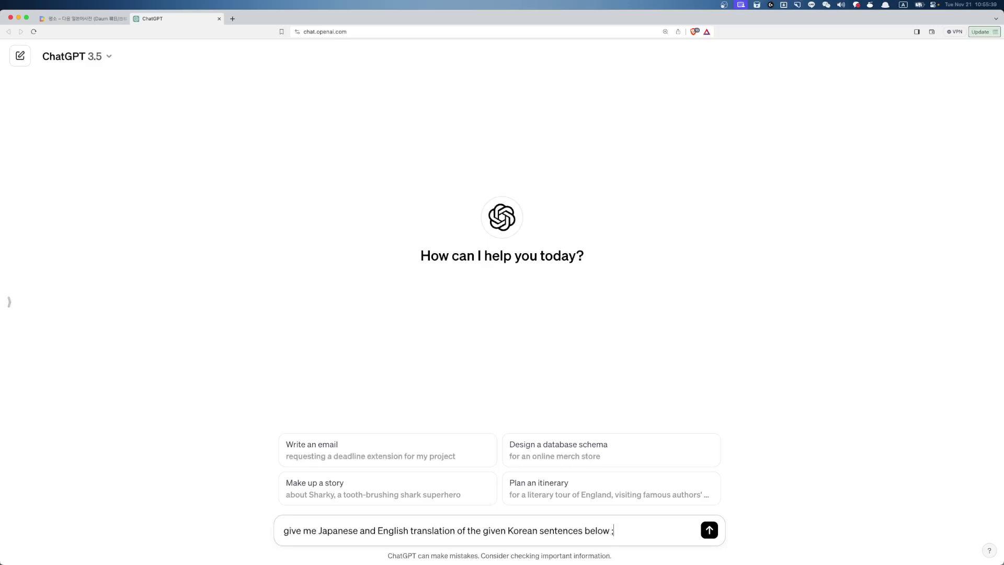
key("shift+Return")
key("super+v")
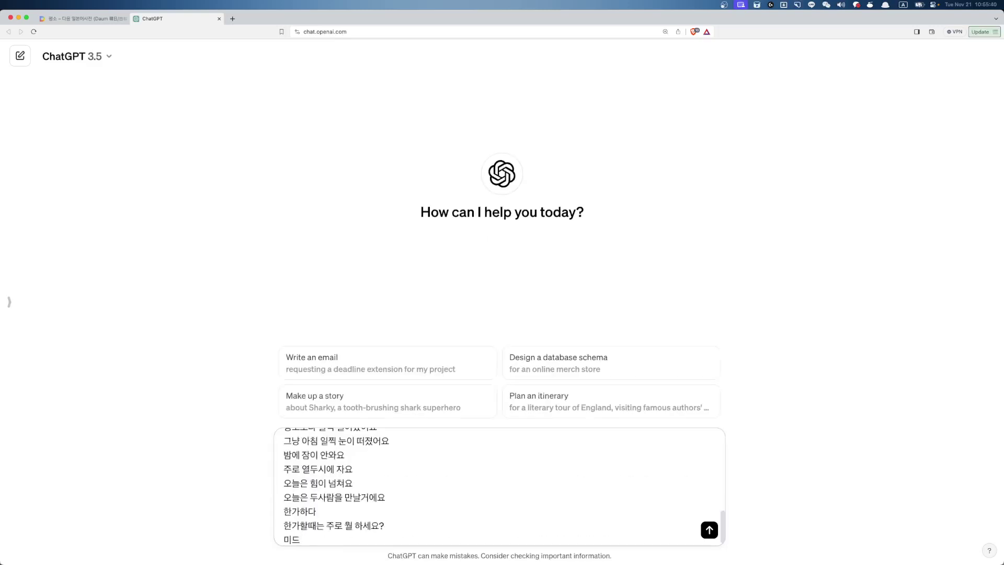
Add the line "with the conditions as below ;" to the prompt after a blank line following the pasted phrases
key("shift+Return")
key("shift+Return")
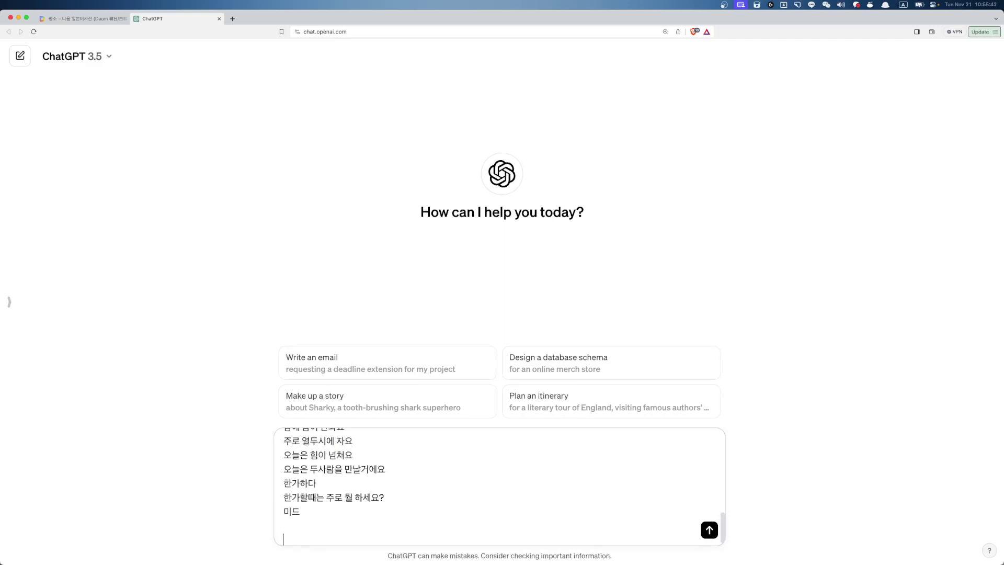
key("ctrl+space")
key("ctrl+space")
type("with the conditions as below ;")
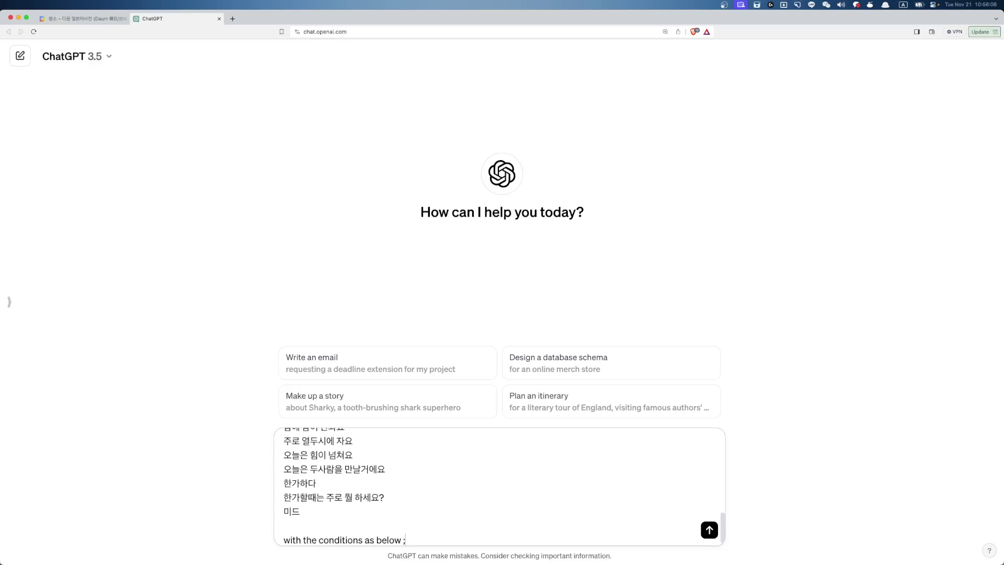
Begin the numbered conditions in the prompt with "1. give me hiragana of the Japanese translation in" on a new line
key("shift+Return")
type("1.")
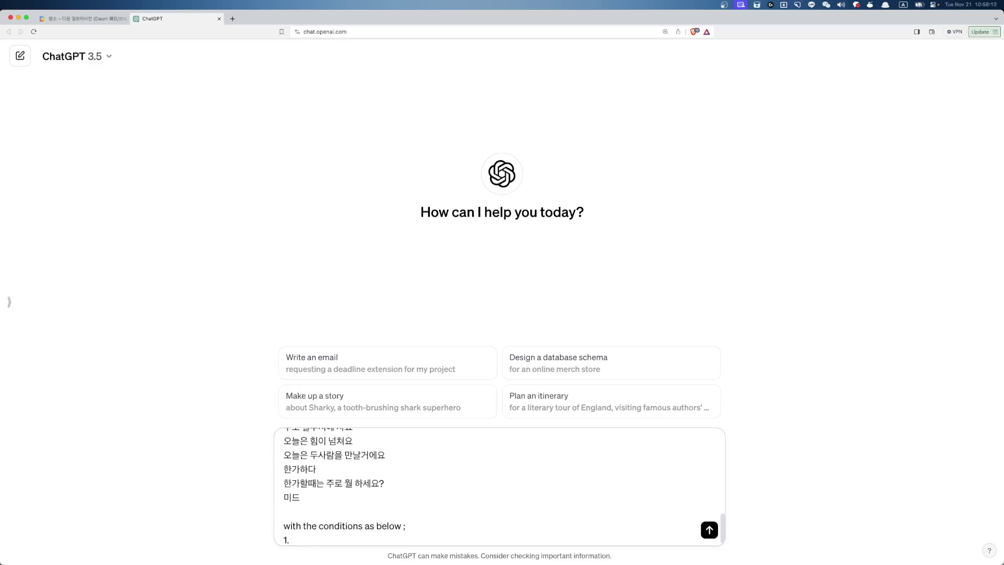
type(" give me hiragana oof the Japane")
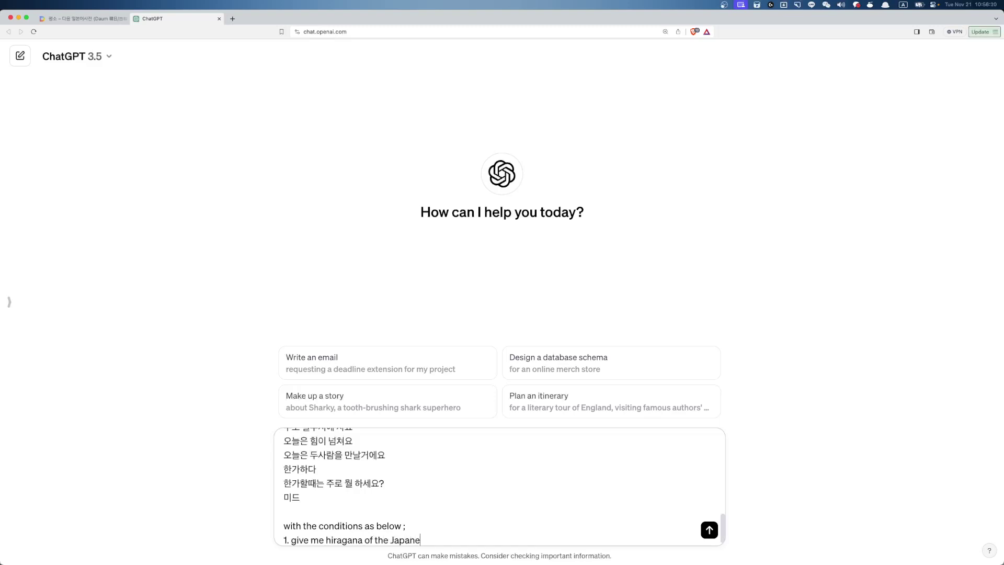
type("se tra")
type("anslat")
type("ion ")
type("in a")
key("BackSpace")
Look up 괄호 in the Daum English Dictionary through the Alfred launcher with the keyword ed, and select the translation "parentheses"
key("alt+space")
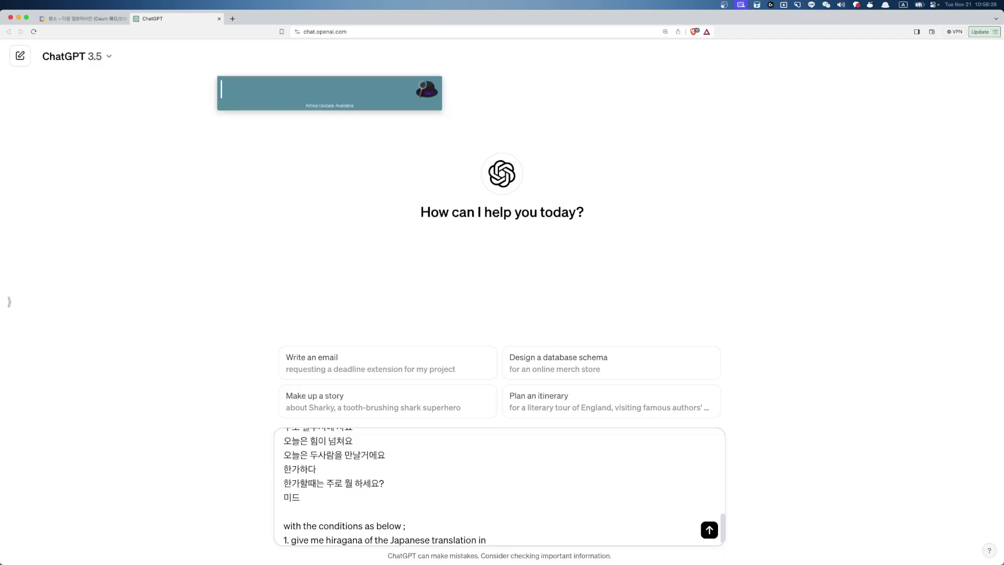
type("과")
key("BackSpace")
key("BackSpace")
key("BackSpace")
type("ed")
key("ctrl+space")
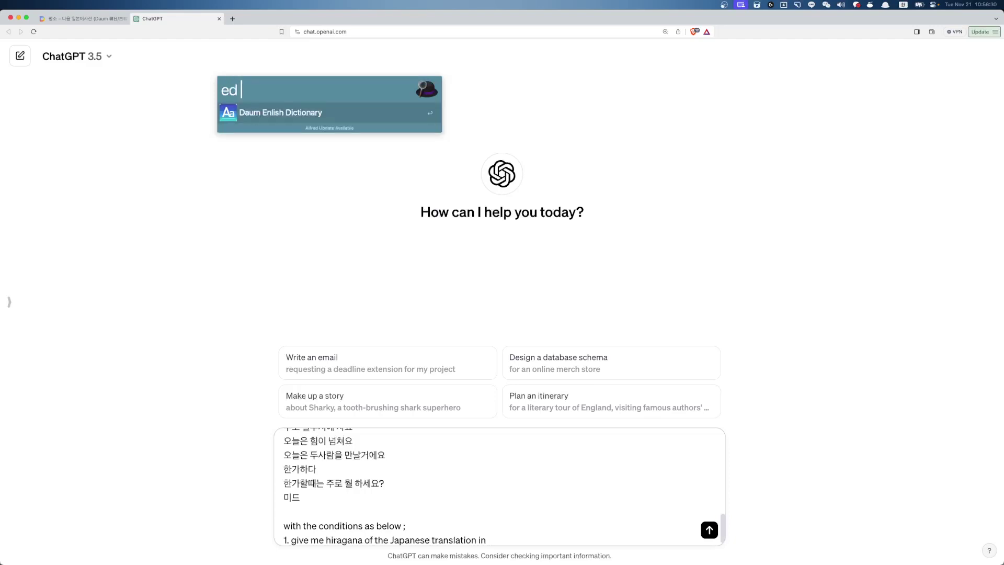
type("괘회")
key("BackSpace")
key("BackSpace")
key("BackSpace")
type("러")
key("BackSpace")
key("BackSpace")
key("BackSpace")
type("과")
key("BackSpace")
key("BackSpace")
key("BackSpace")
type("괠호")
key("Return")
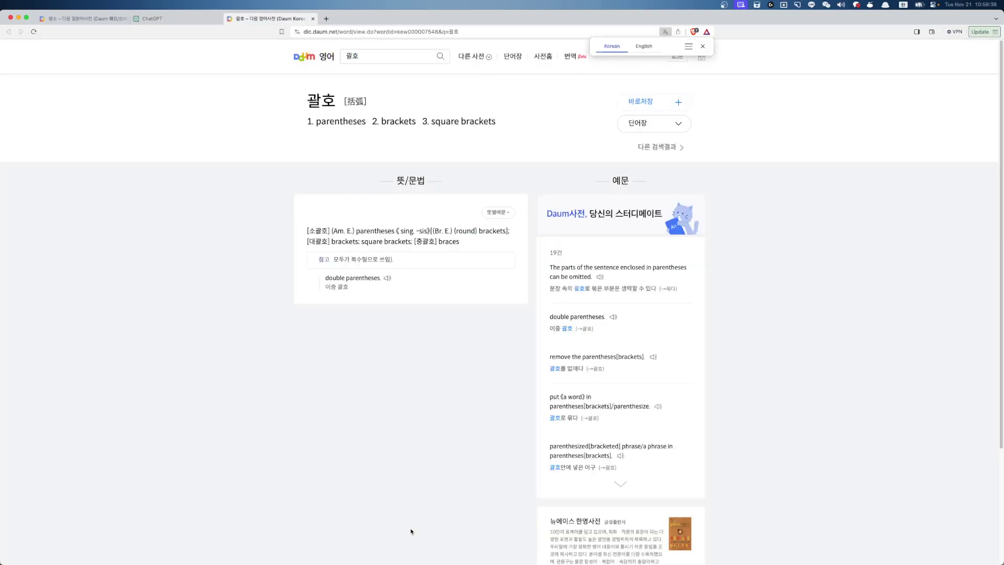
left_click(340, 125)
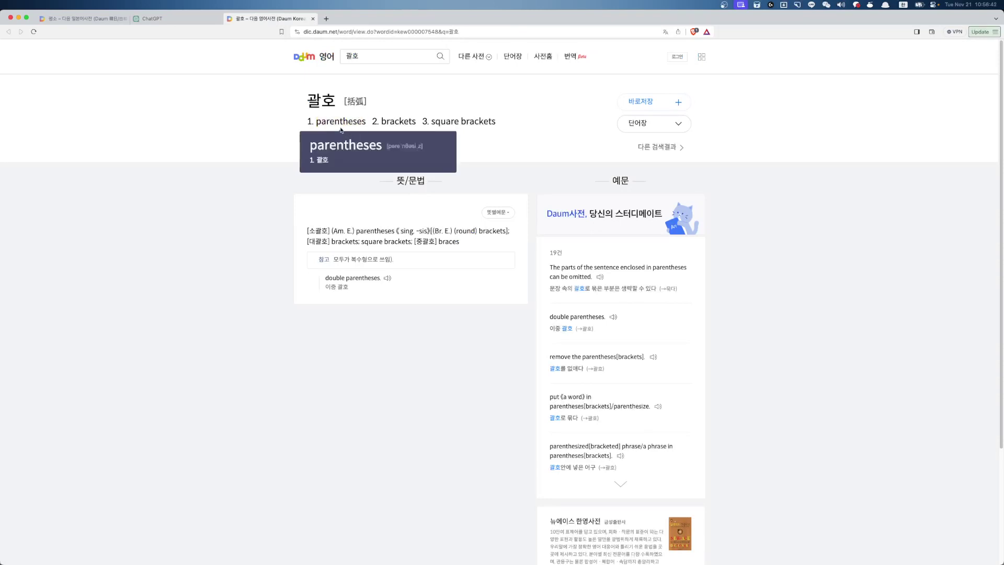
double_click(368, 125)
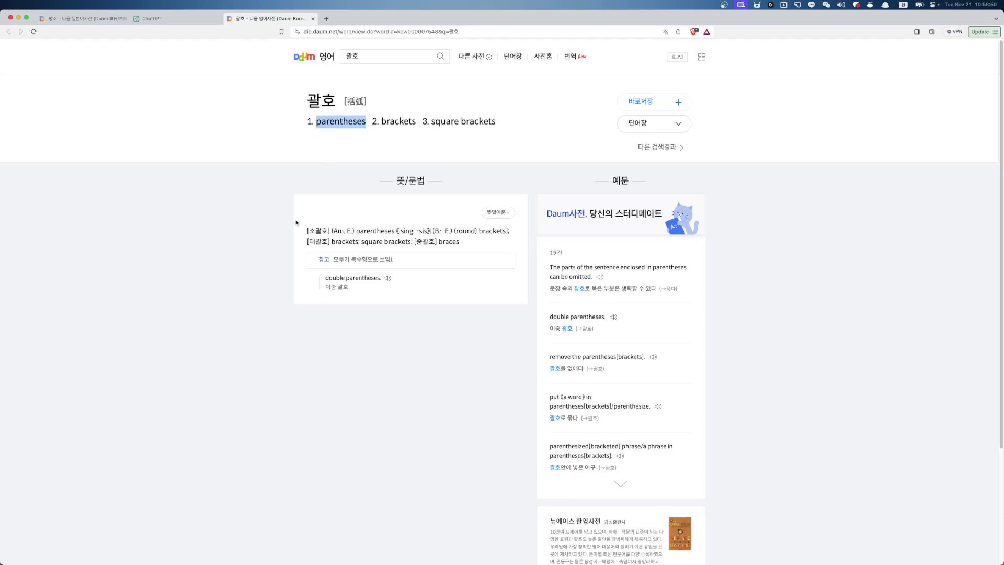
Return to the ChatGPT prompt and complete the hiragana condition with the word "parenthesis"
key("super+Tab")
key("super+Tab")
left_click(211, 18)
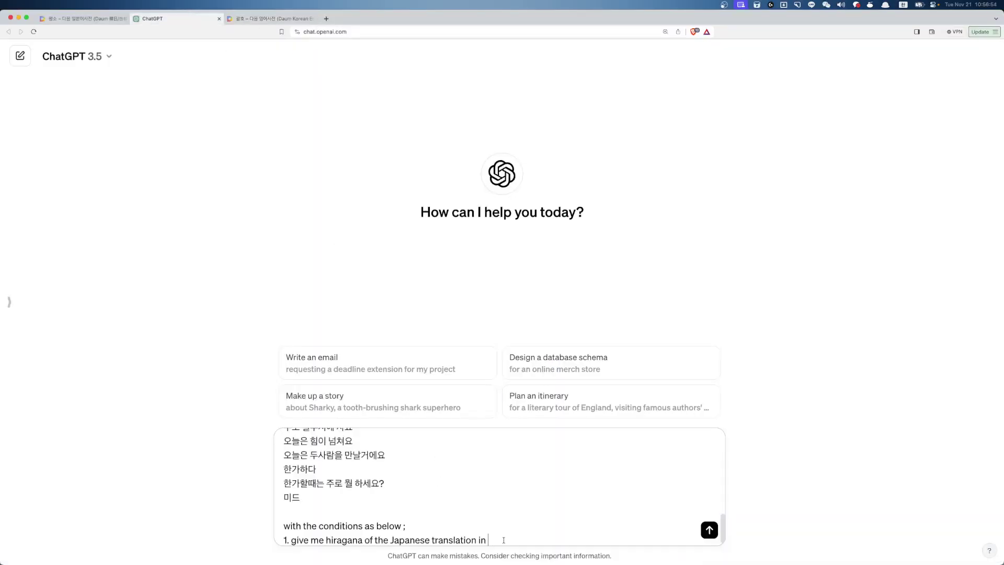
type("parenthesis")
Separate the ChatGPT tab from the dictionary tabs into its own browser window and bring that window to the front
key("super+Tab")
key("super+Tab")
key("ctrl+Tab")
key("ctrl+shift+Tab")
left_click_drag(187, 33, 217, 120)
left_click_drag(454, 115, 333, 10)
key("super+grave")
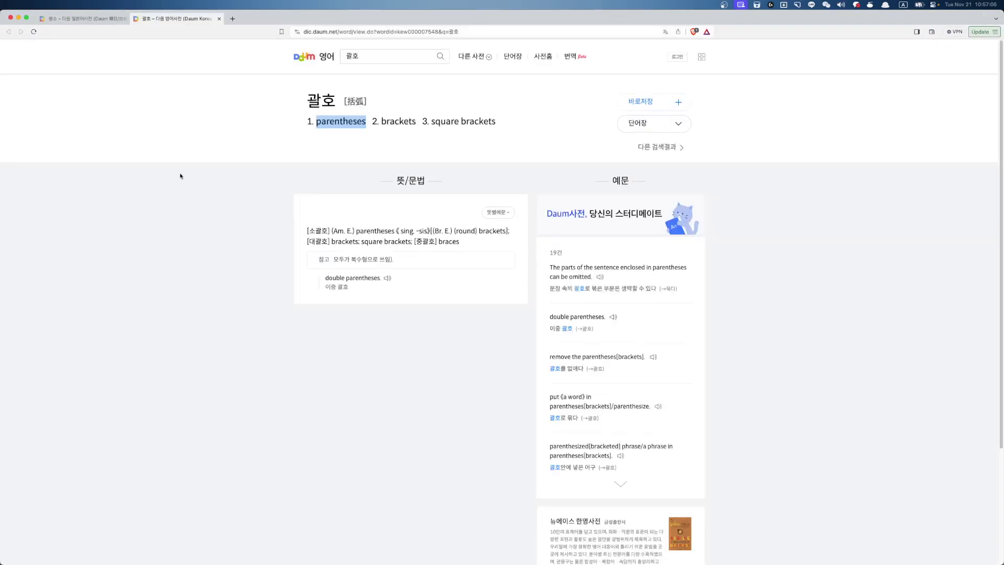
key("super+grave")
key("super+grave")
key("super+grave")
key("super+grave")
key("super+grave")
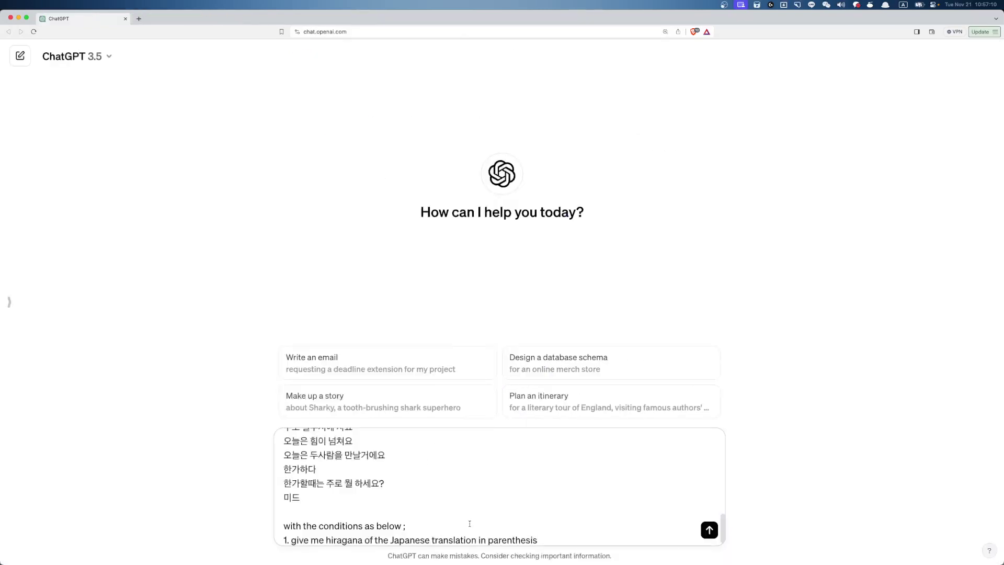
key("super+grave")
key("super+grave")
End the hiragana condition with a period, insert a new line numbered 1 above it and renumber the hiragana condition as 2
type(".")
key("shift+Return")
key("BackSpace")
key("Up")
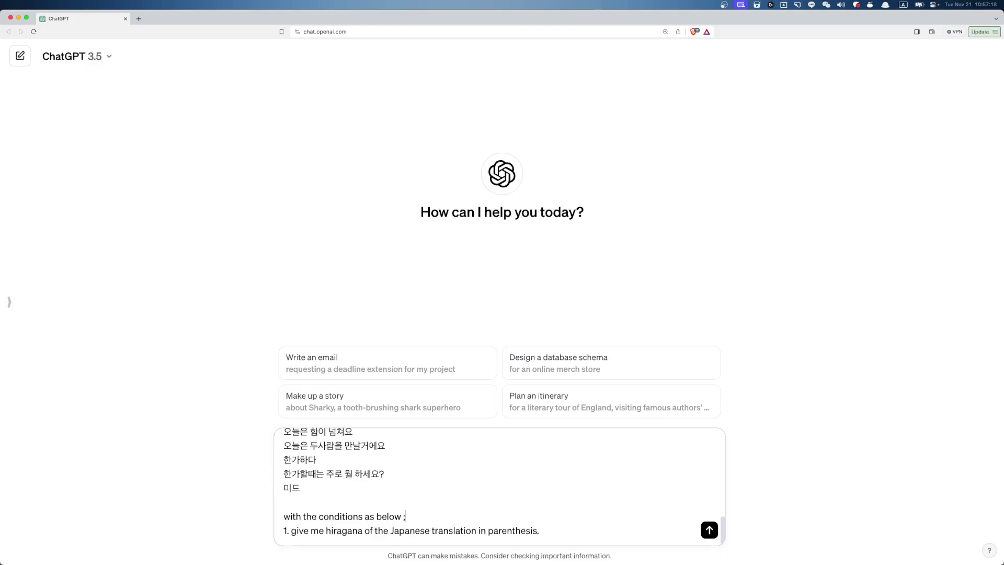
key("shift+Return")
type("2")
key("BackSpace")
type("1.")
key("Down")
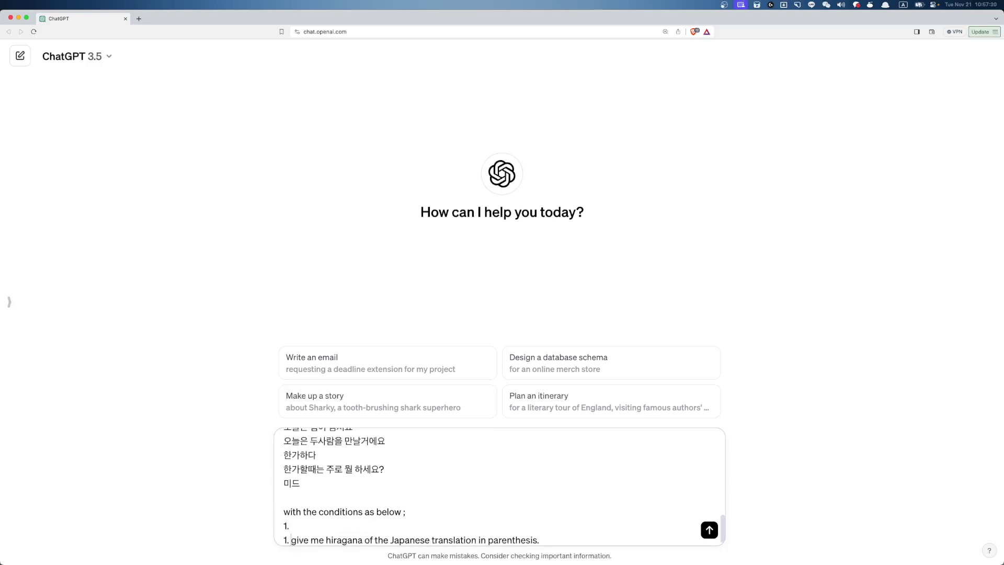
key("BackSpace")
type("2")
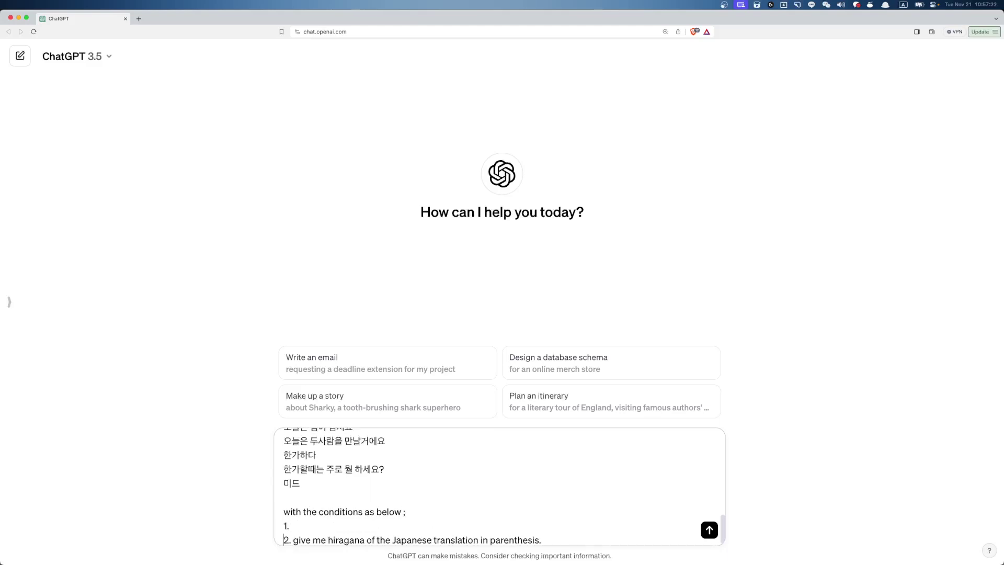
Write condition 1 as "give me the result in a form that I can copy and paste in Apple numbers" and submit the prompt
type(". give me the result in a f")
type("orm that ")
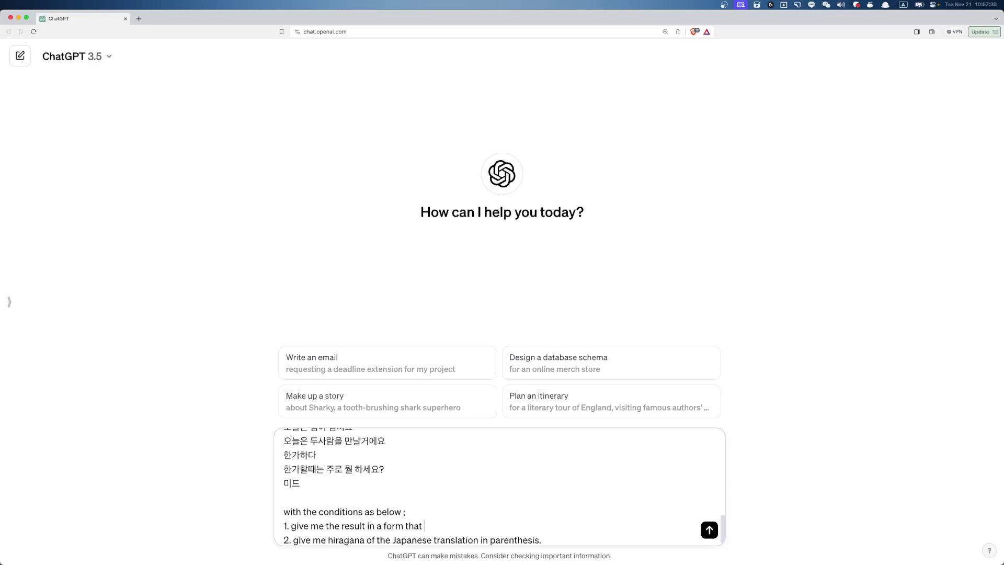
type("I can copy and paste in Apple")
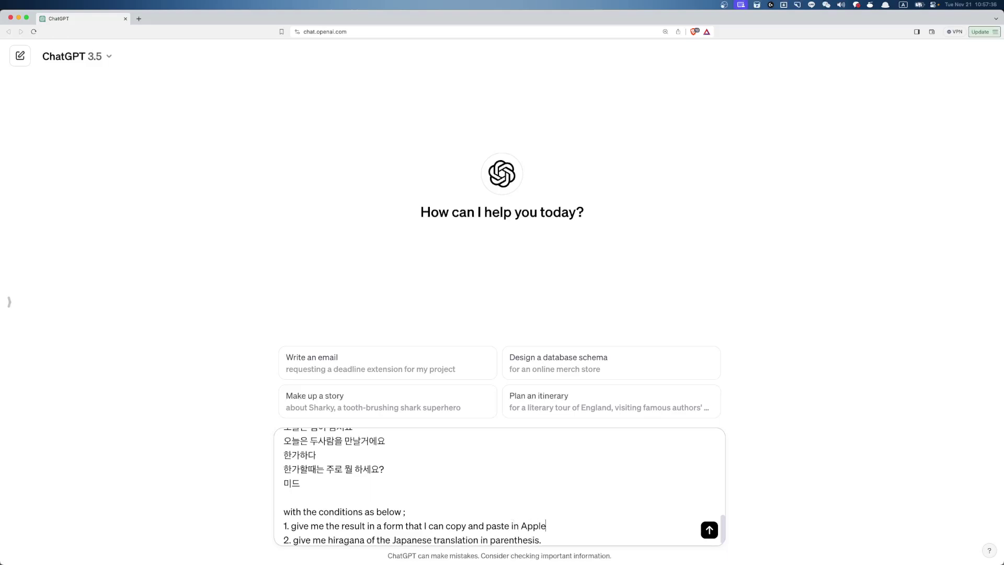
type(" numbers")
key("Return")
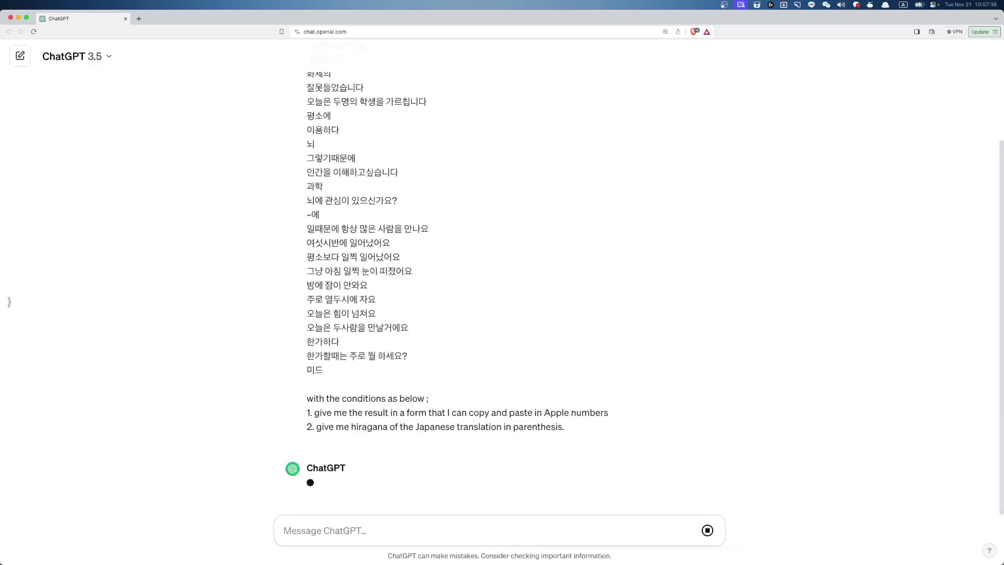
Examine ChatGPT's translation list, checking the Japanese readings in parentheses and the layout of each line
scroll(576, 430, "up", 3)
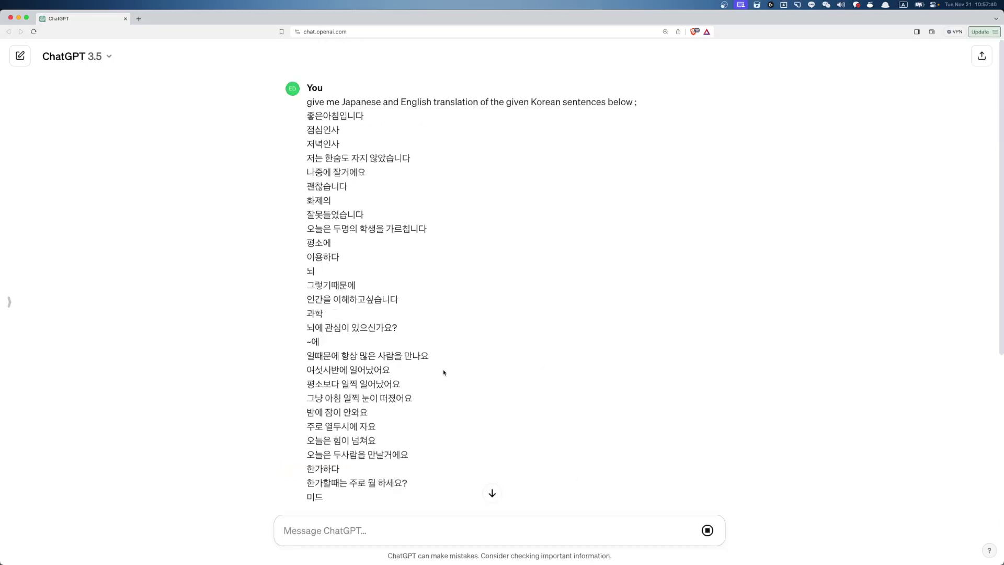
scroll(443, 373, "down", 5)
scroll(443, 373, "down", 3)
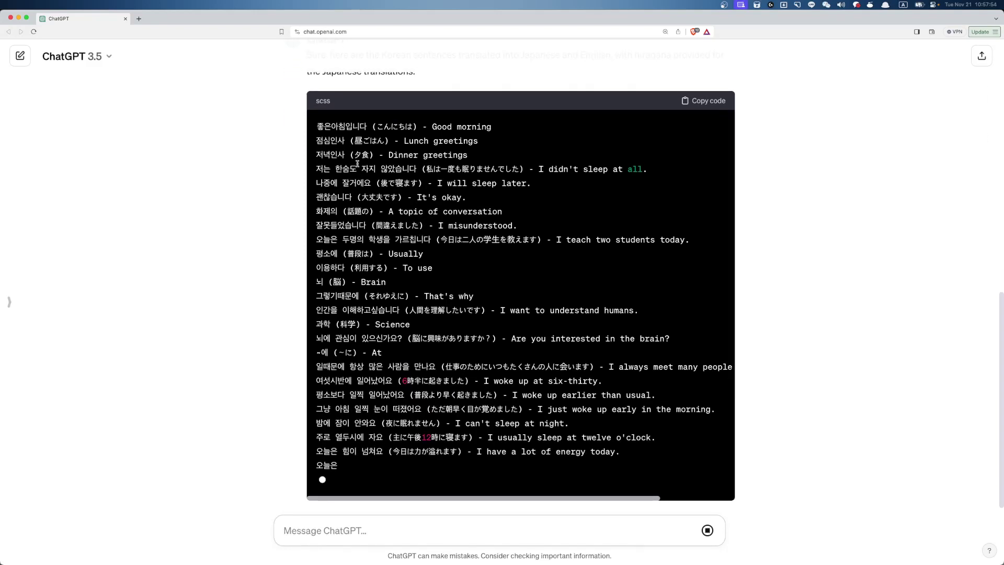
scroll(357, 163, "up", 3)
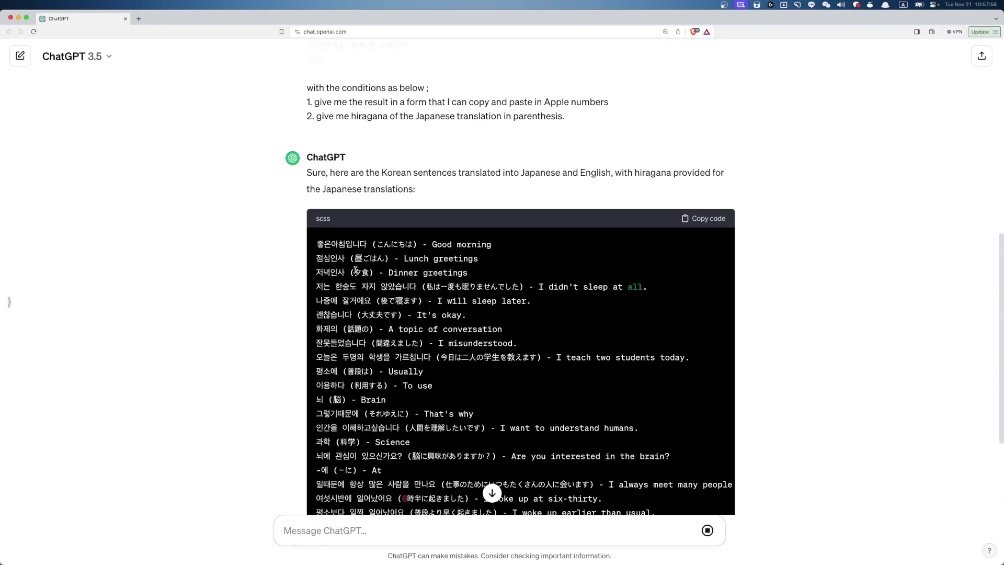
left_click_drag(355, 271, 369, 272)
left_click(375, 273)
double_click(364, 271)
double_click(374, 258)
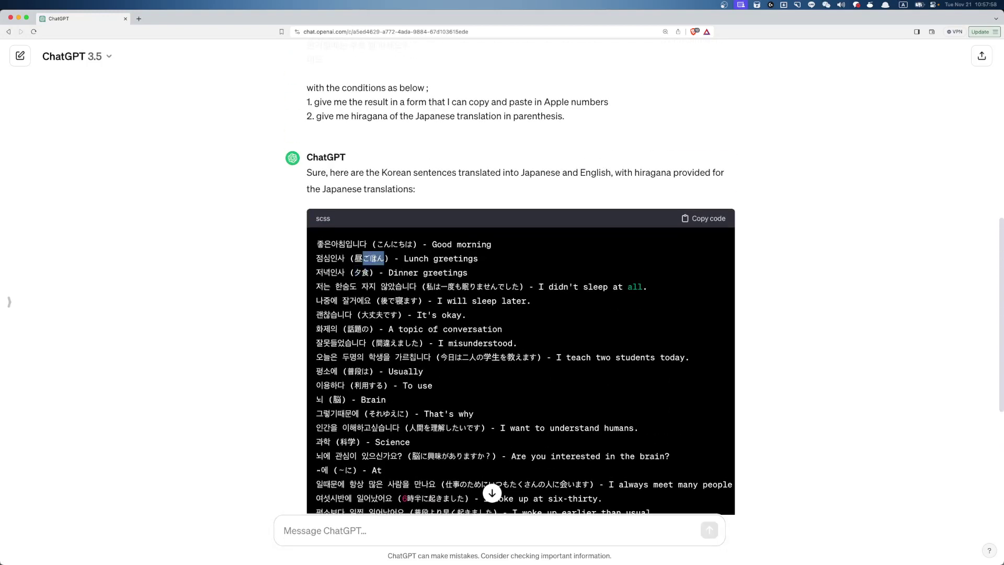
left_click(376, 255)
scroll(389, 272, "down", 5)
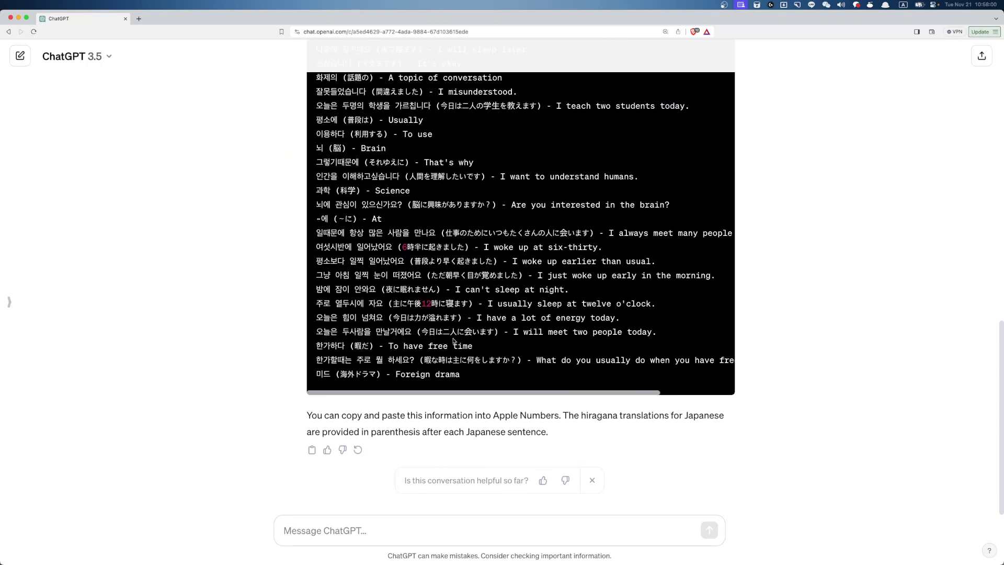
scroll(444, 303, "up", 2)
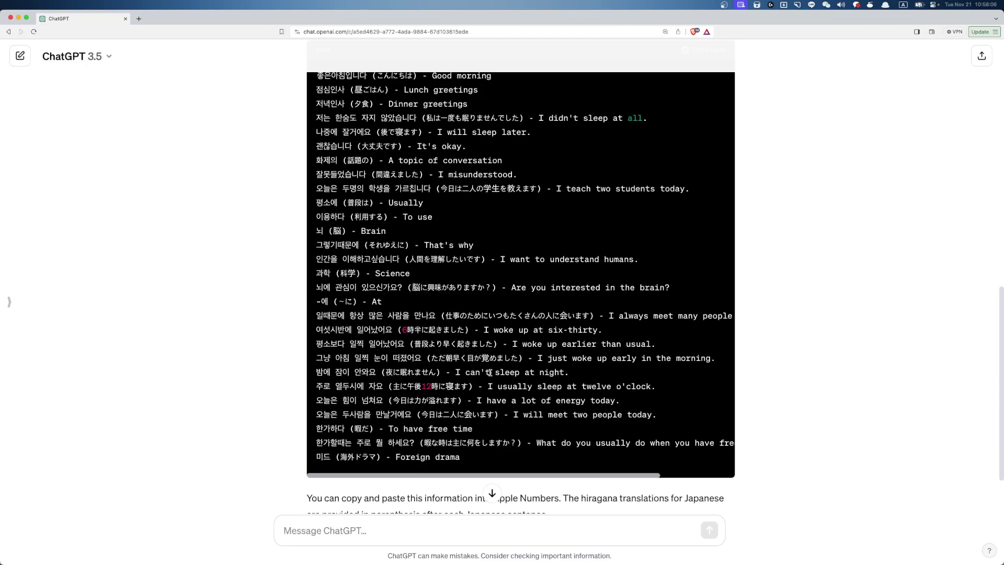
left_click(492, 492)
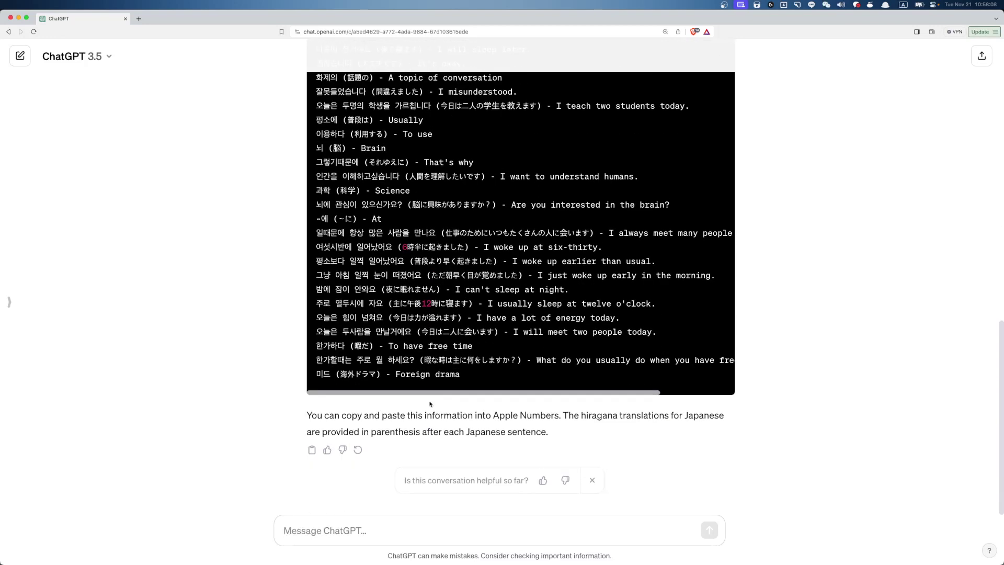
scroll(430, 404, "up", 4)
scroll(430, 404, "down", 4)
scroll(430, 404, "up", 3)
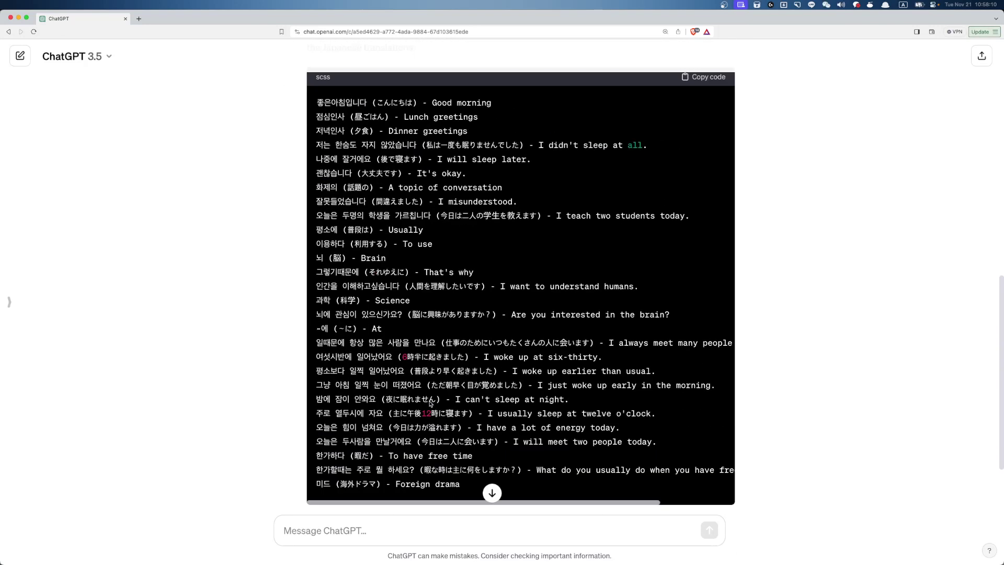
Copy the whole translation list from ChatGPT's reply and paste it into column B of the Numbers spreadsheet from row 80
scroll(430, 404, "up", 1)
left_click_drag(315, 142, 659, 383)
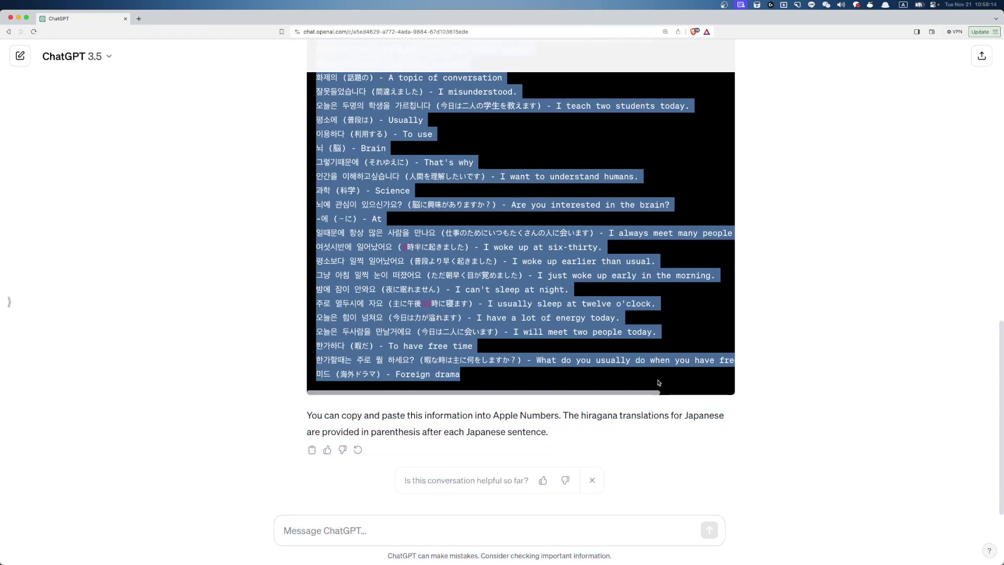
key("super+Tab")
left_click(296, 263)
scroll(467, 394, "down", 15)
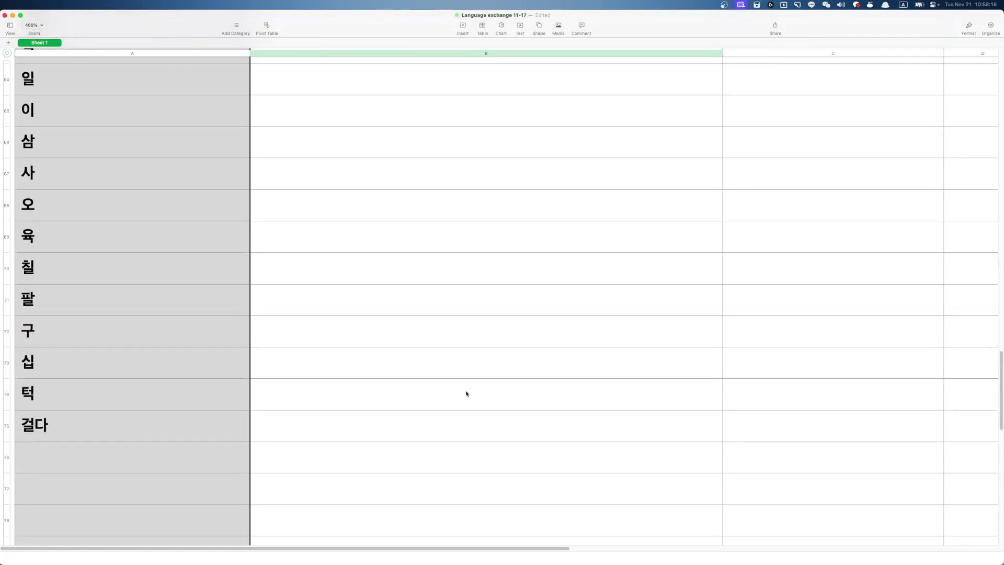
scroll(466, 393, "down", 8)
left_click(419, 348)
key("super+v")
scroll(543, 408, "down", 1)
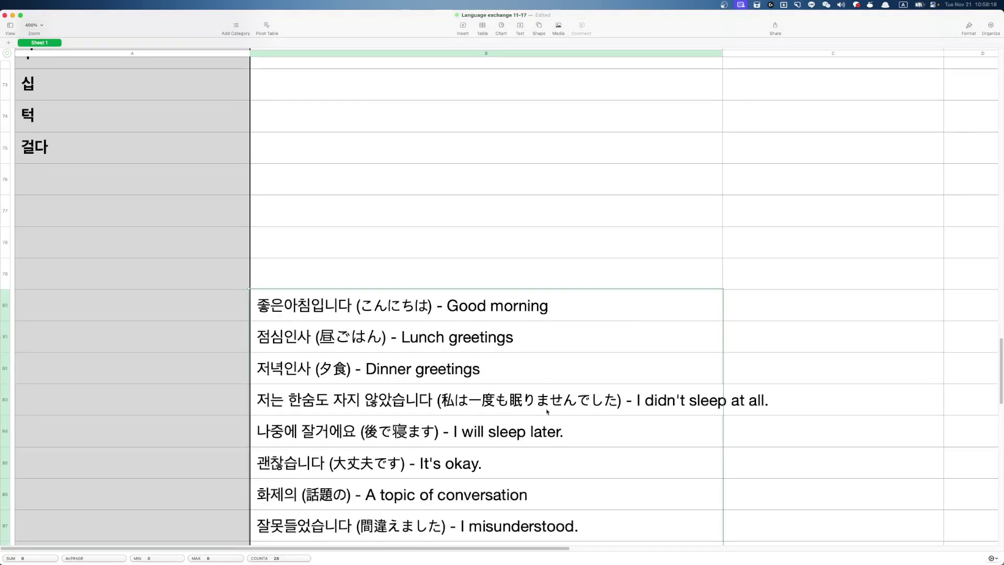
scroll(547, 412, "down", 3)
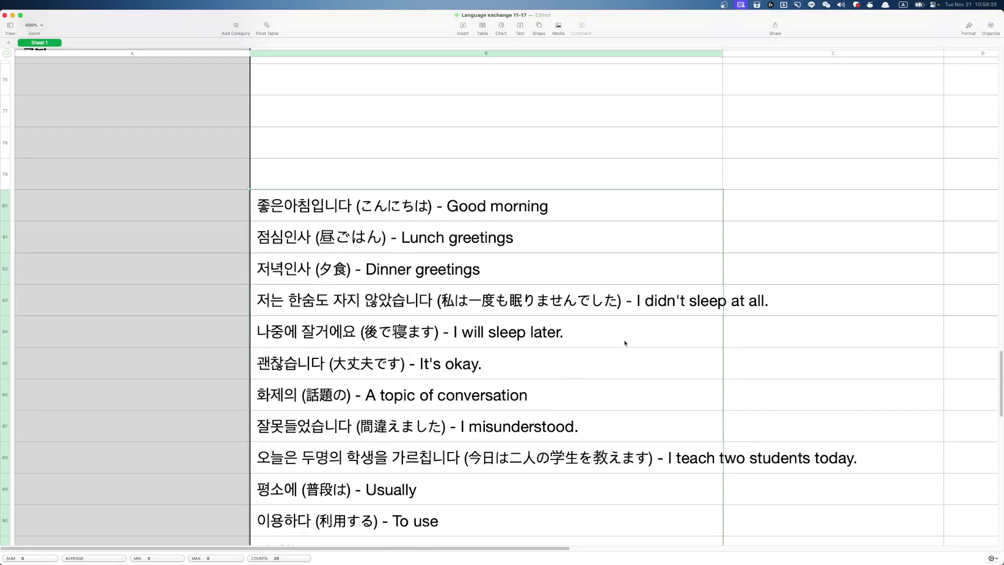
Undo the paste of the translation list in column B
key("super+z")
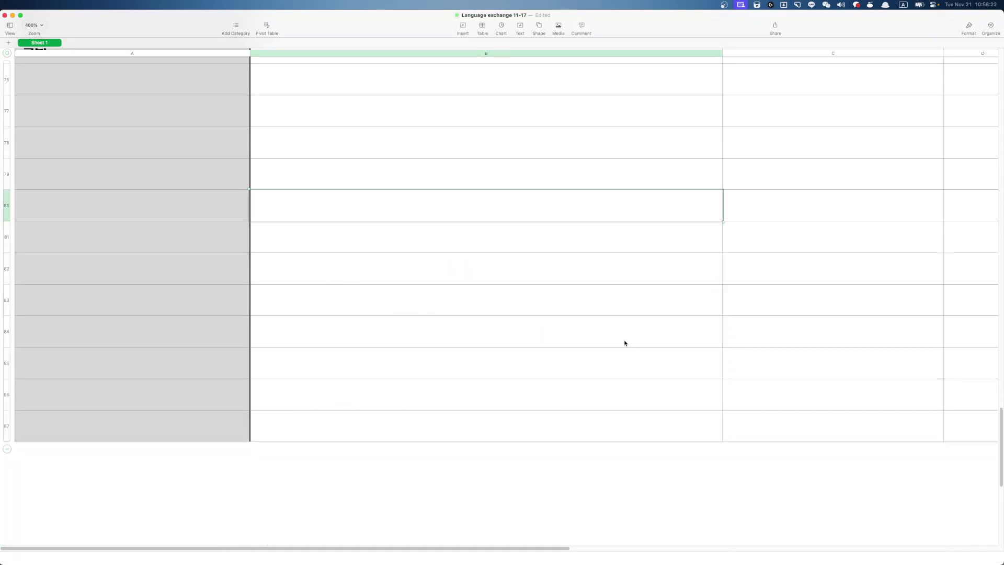
scroll(589, 393, "up", 10)
scroll(590, 394, "up", 1)
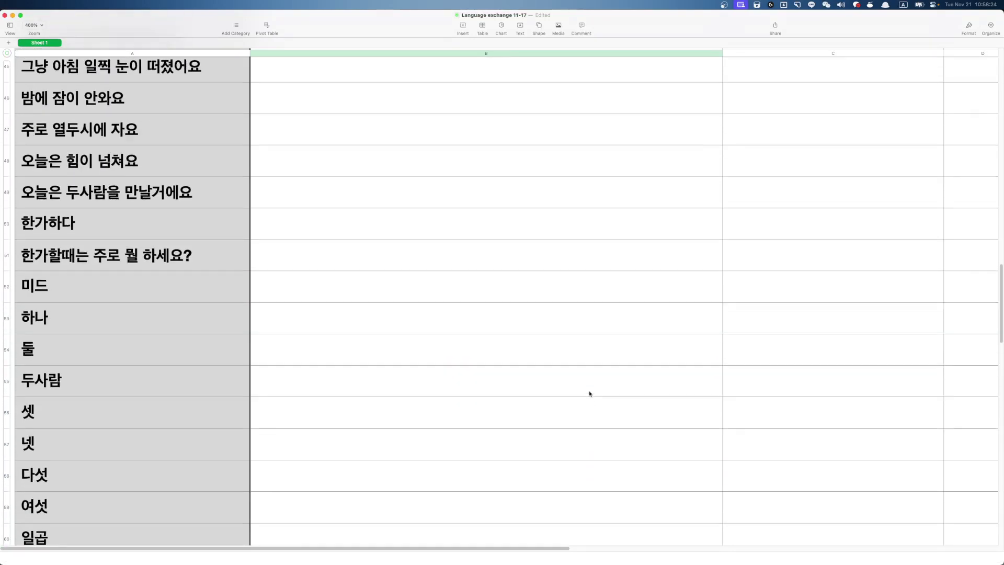
Switch back to the ChatGPT conversation and send the follow-up "korean, Japanese and English sentences must be in different culumns"
key("super+Tab")
left_click(360, 537)
scroll(433, 433, "up", 2)
scroll(433, 433, "up", 5)
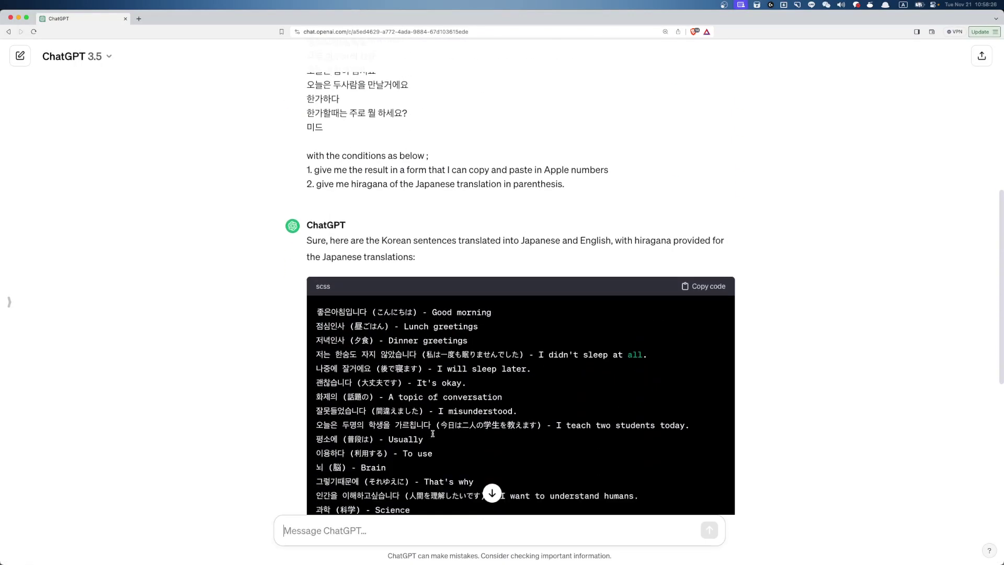
scroll(433, 433, "down", 6)
type("c")
key("BackSpace")
type("ko")
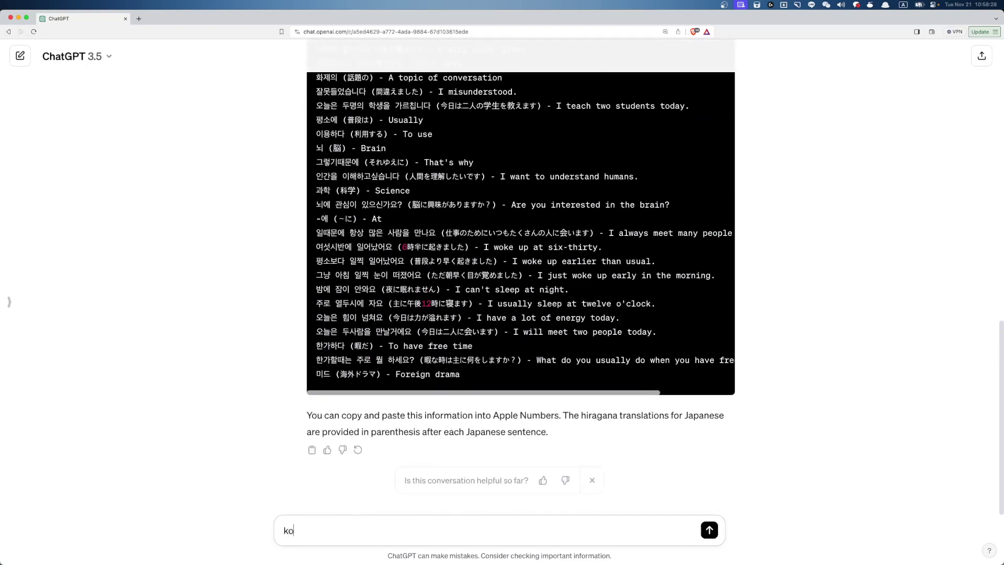
type("rean, Japanese and English sentences n")
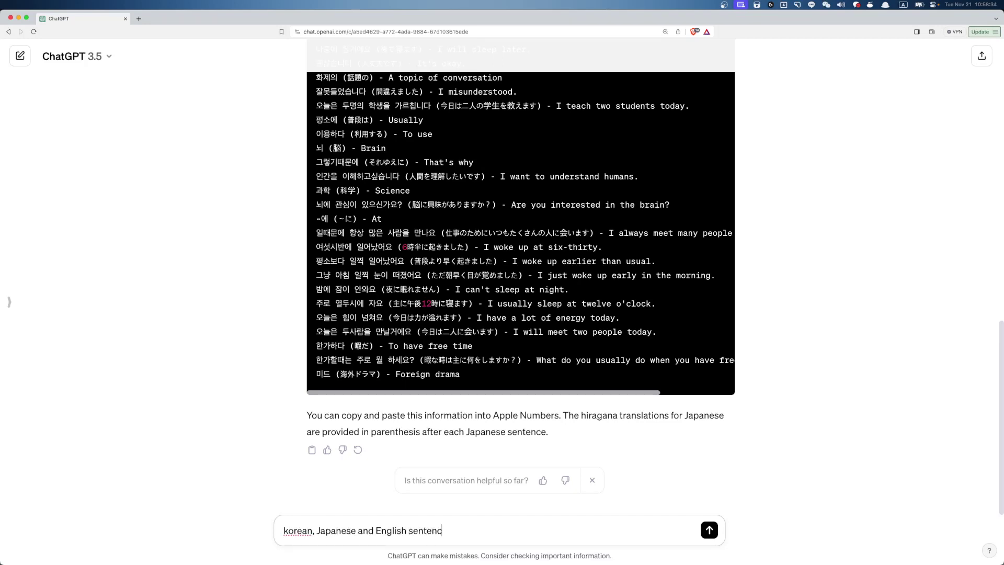
key("BackSpace")
type("must be in differnt c")
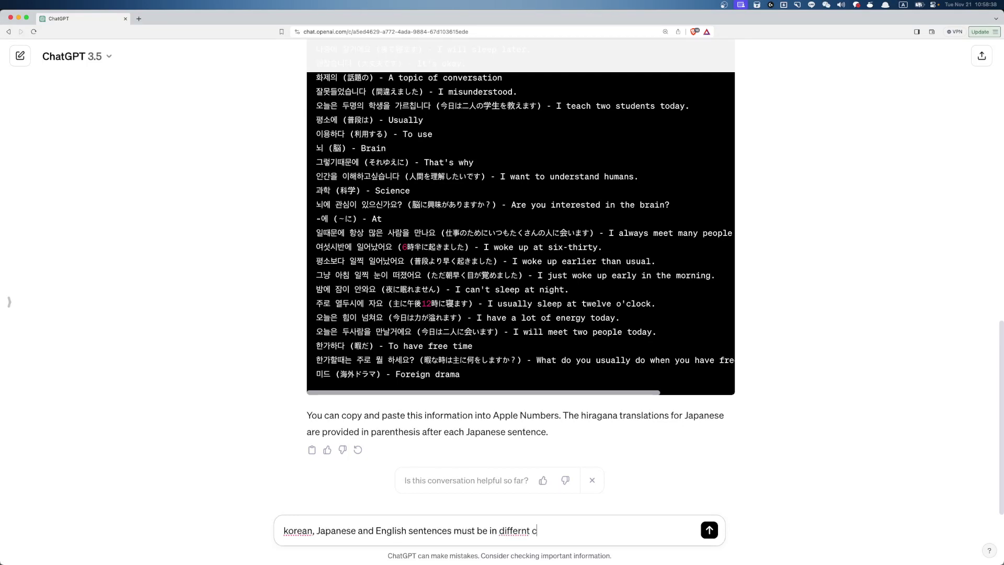
key("BackSpace")
key("BackSpace")
key("BackSpace")
key("BackSpace")
type("ent culumns")
key("Return")
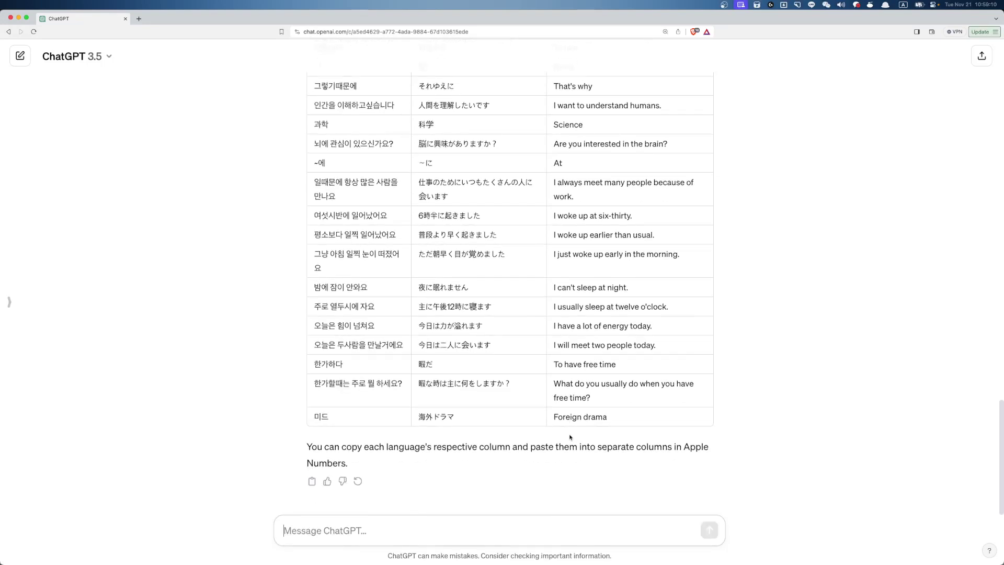
Copy all translation rows of ChatGPT's three-column table, from 좋은아침입니다 through 미드, after checking the 11-21 phrases in the Numbers spreadsheet
scroll(570, 437, "up", 2)
key("super+Tab")
scroll(468, 381, "up", 10)
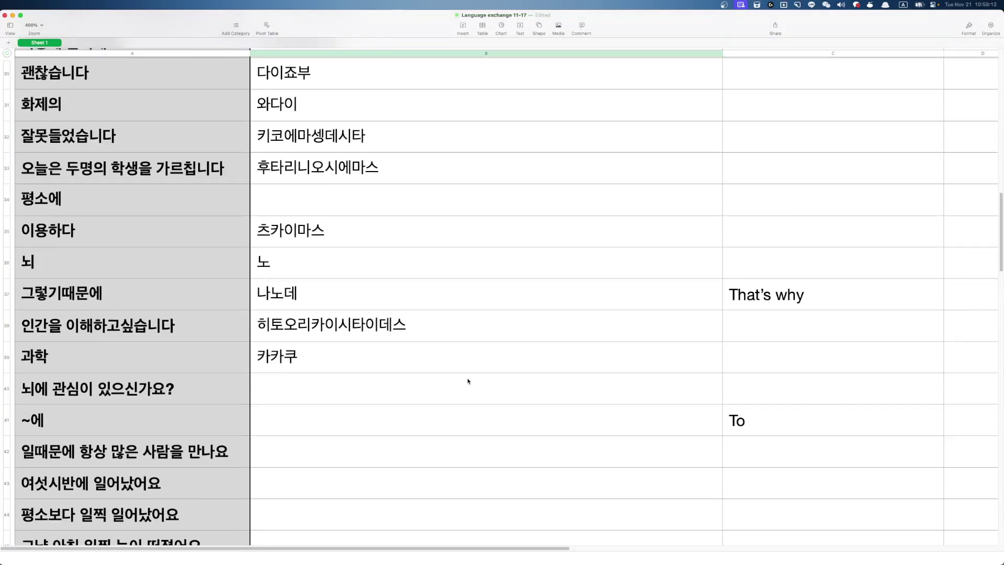
scroll(469, 381, "down", 12)
key("super+Tab")
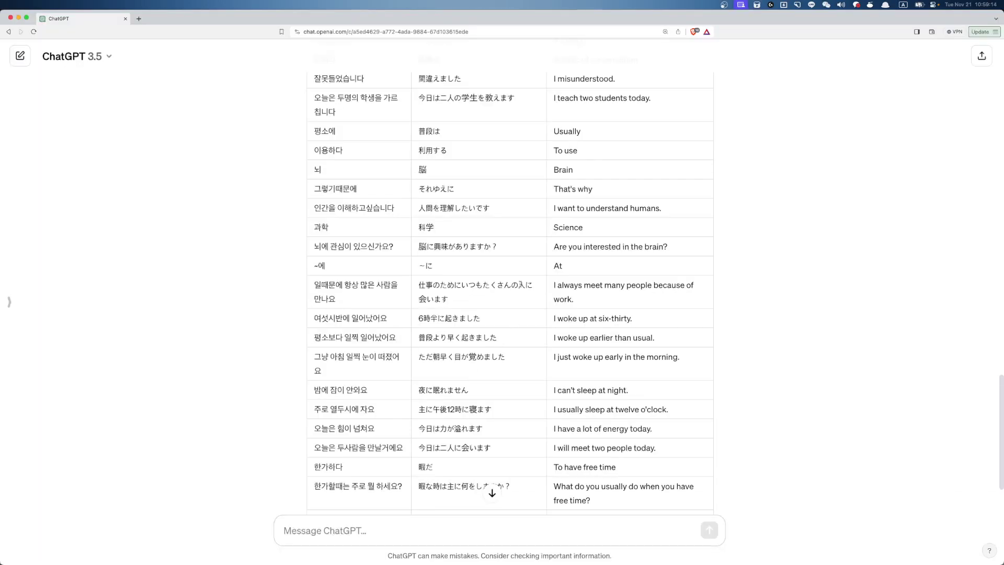
scroll(480, 310, "up", 8)
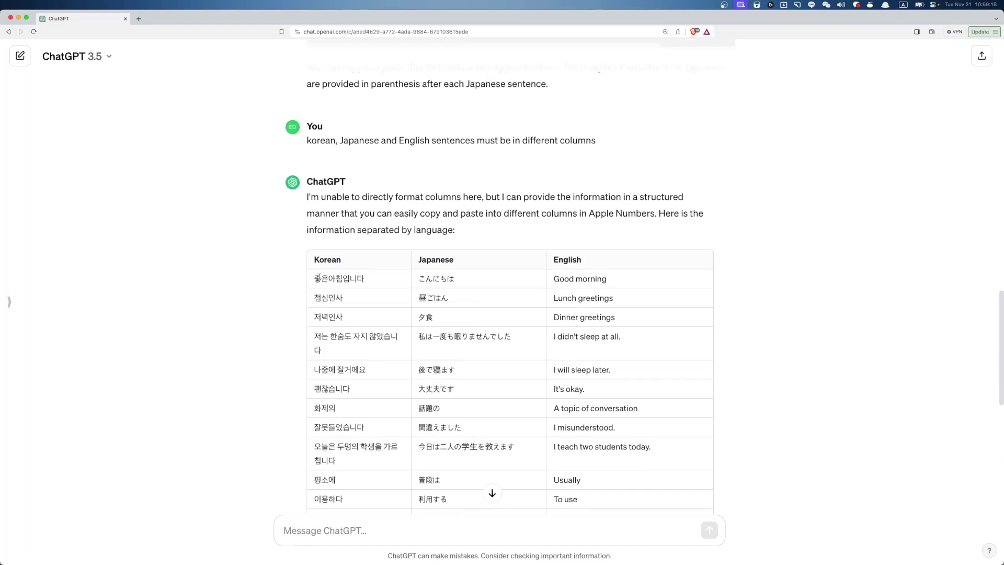
left_click_drag(319, 277, 617, 416)
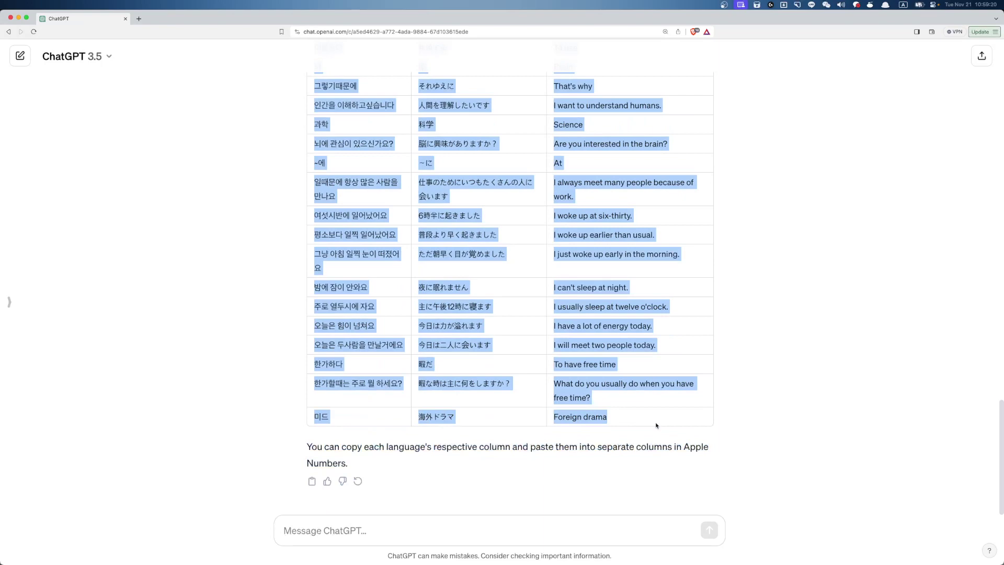
Switch to the Numbers spreadsheet and paste the copied table into column A in the empty rows below 걸다
key("super+Tab")
scroll(361, 318, "up", 15)
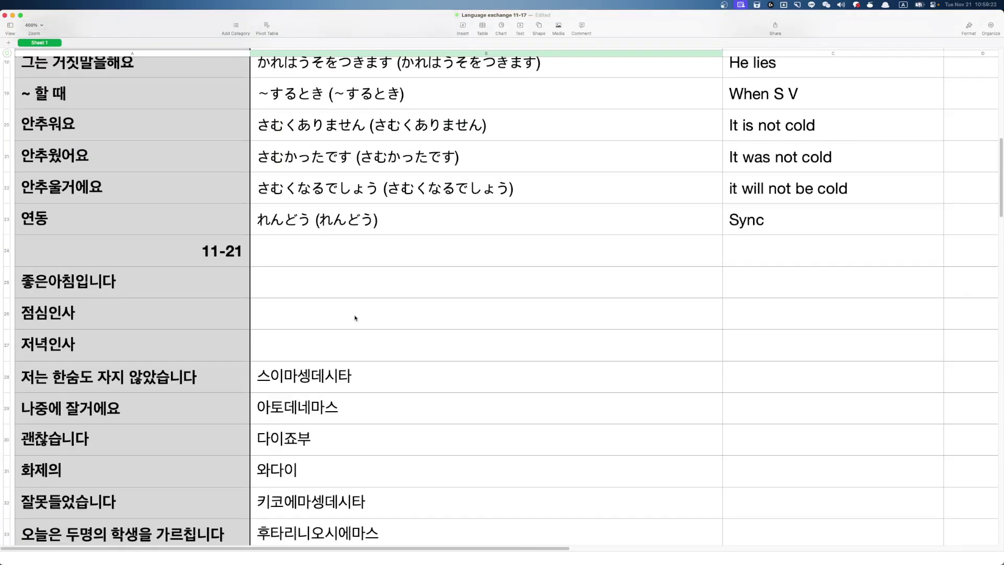
scroll(355, 318, "up", 1)
left_click(365, 302)
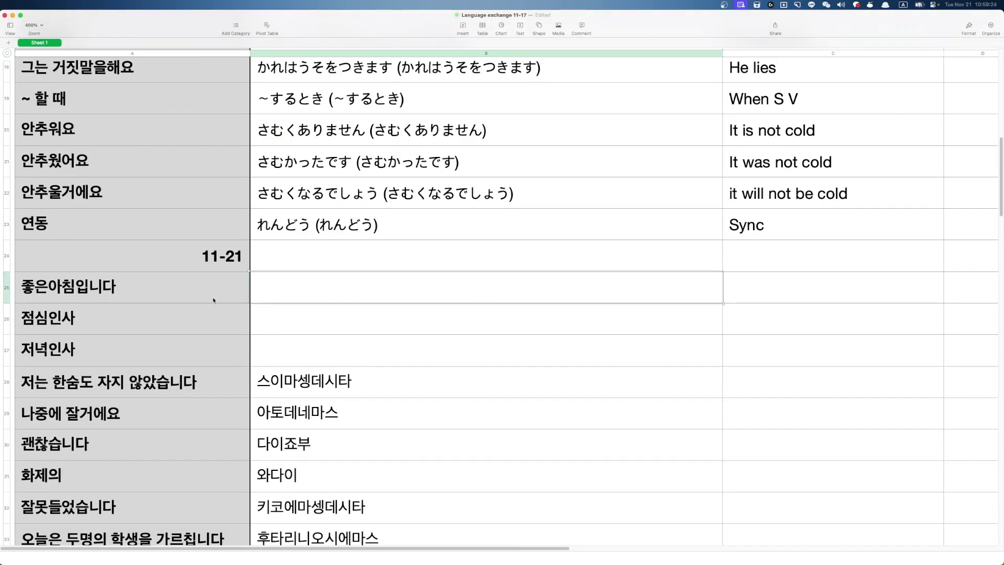
key("super+Tab")
key("super+Tab")
scroll(450, 339, "down", 15)
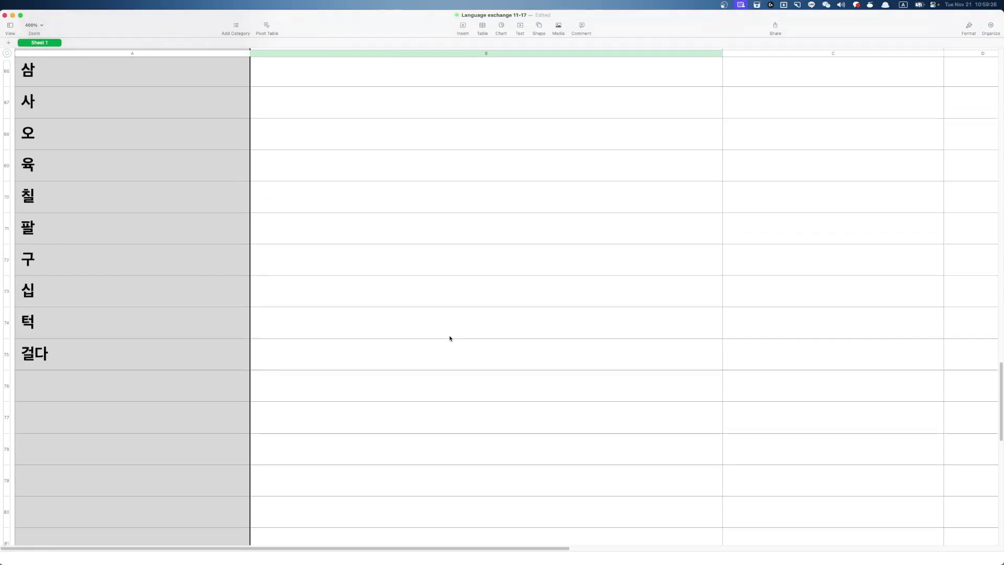
scroll(450, 338, "down", 5)
scroll(173, 269, "up", 2)
left_click(171, 236)
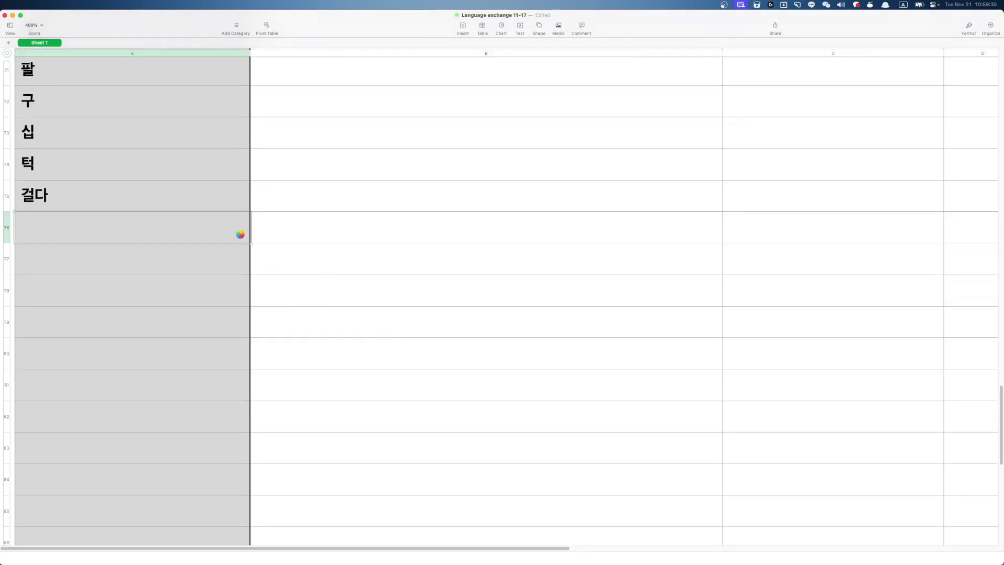
left_click(297, 291)
scroll(314, 380, "down", 15)
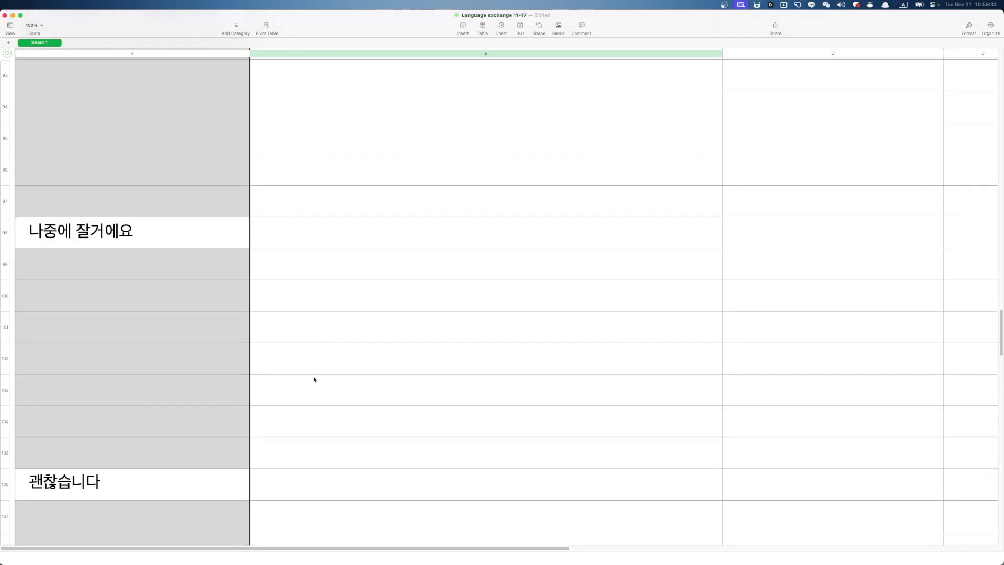
Undo the paste of the translation table in column A
key("super+z")
scroll(314, 379, "up", 8)
scroll(313, 379, "down", 5)
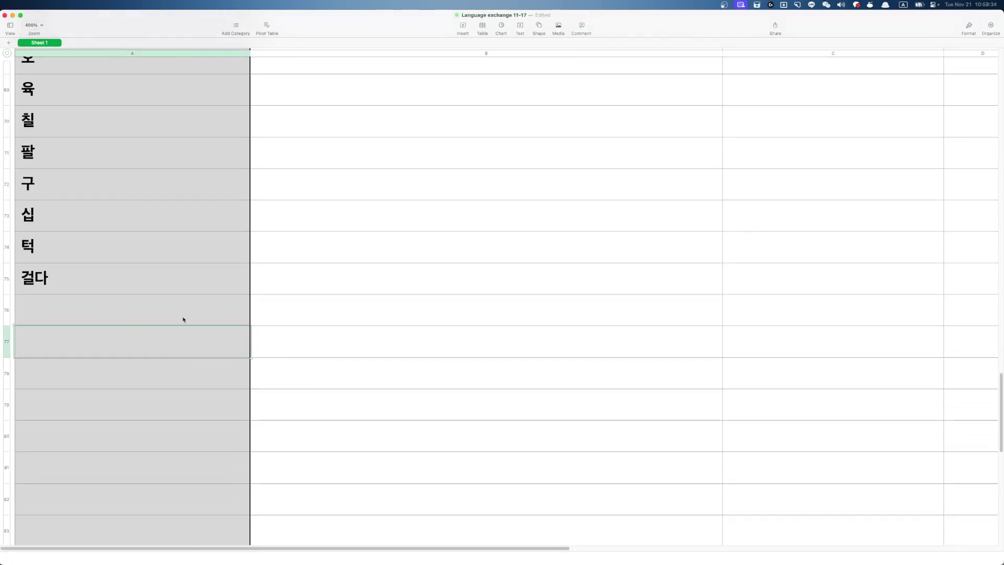
Switch back to the ChatGPT conversation and try selecting the rows of the Korean, Japanese and English table again
key("super+Tab")
left_click(415, 456)
left_click_drag(308, 448, 415, 451)
left_click(445, 457)
scroll(375, 420, "up", 3)
scroll(374, 420, "up", 5)
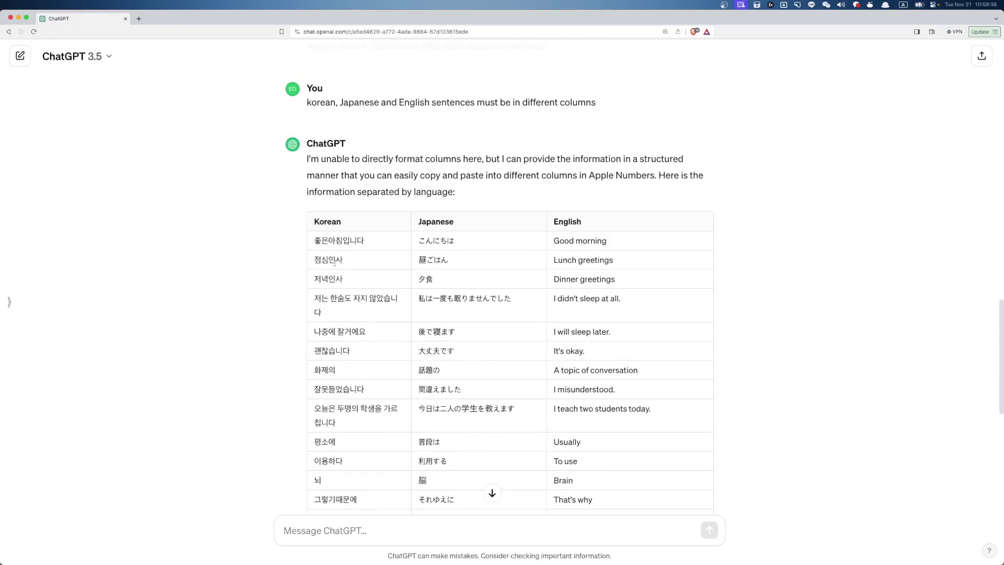
left_click_drag(312, 236, 598, 417)
left_click(484, 465)
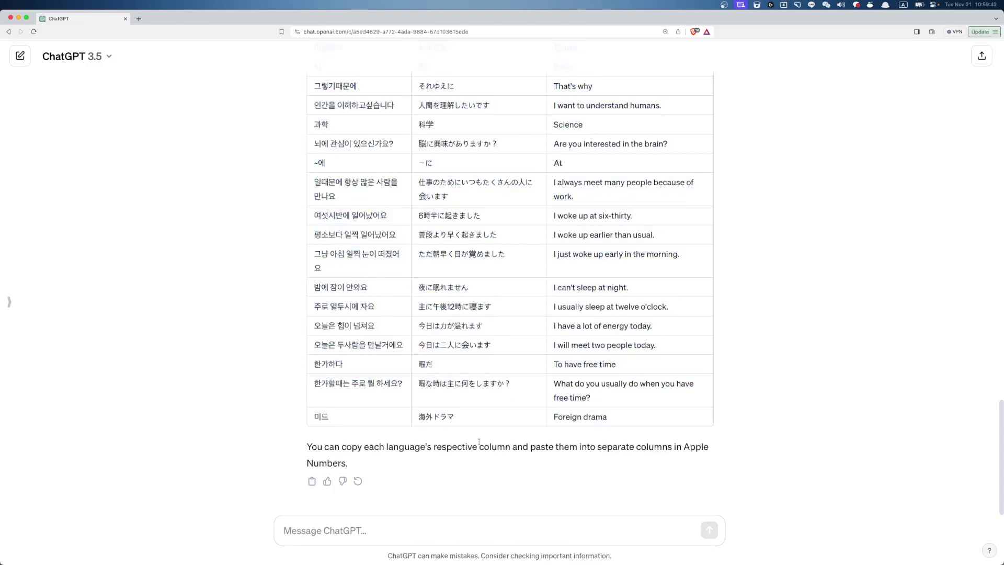
Try to select only the Korean column of ChatGPT's translation table
scroll(479, 441, "up", 10)
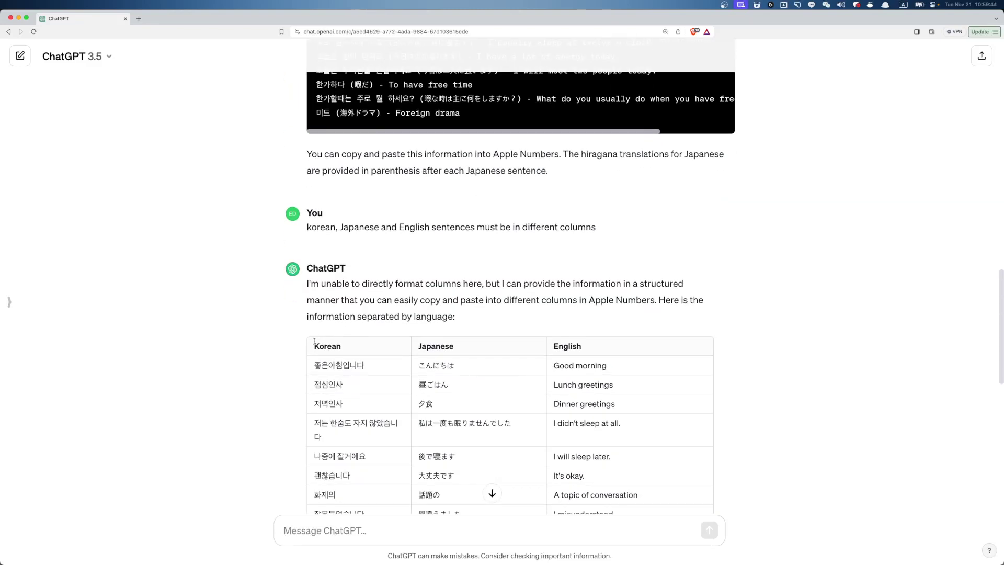
left_click_drag(314, 343, 379, 491)
left_click(387, 475)
scroll(394, 462, "down", 10)
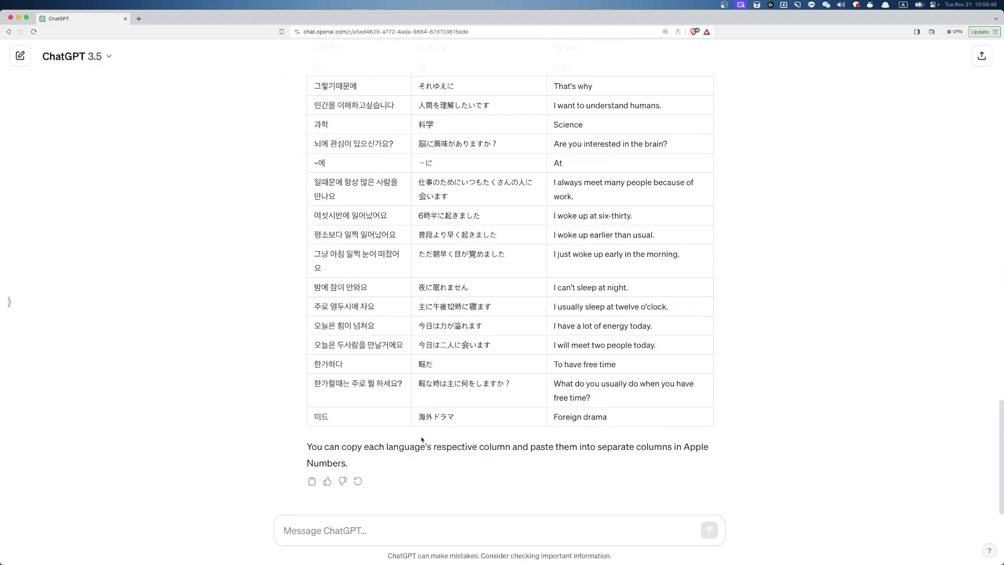
left_click_drag(556, 448, 688, 460)
left_click(530, 460)
left_click_drag(405, 351, 572, 342)
scroll(356, 345, "up", 15)
left_click(333, 390)
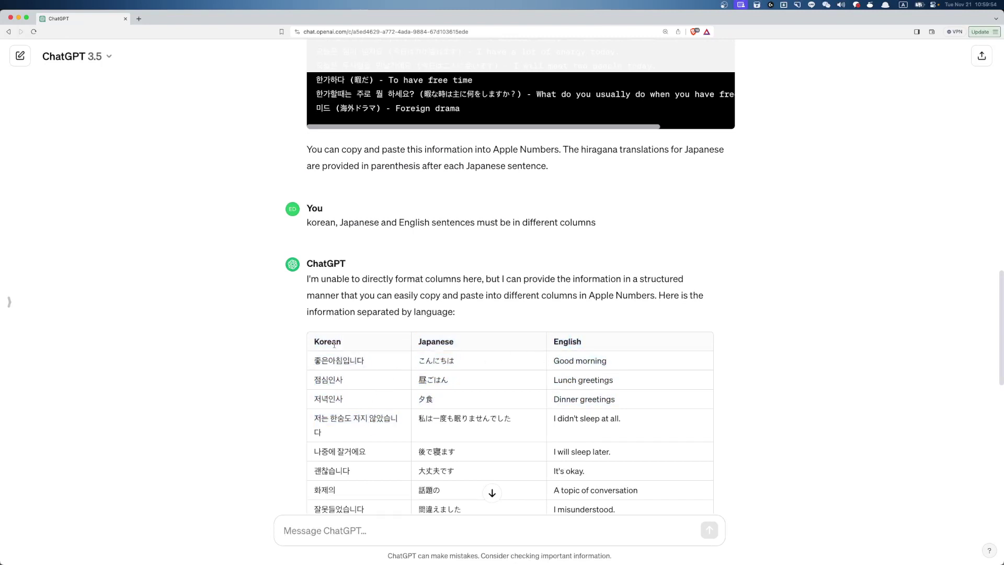
key("super+a")
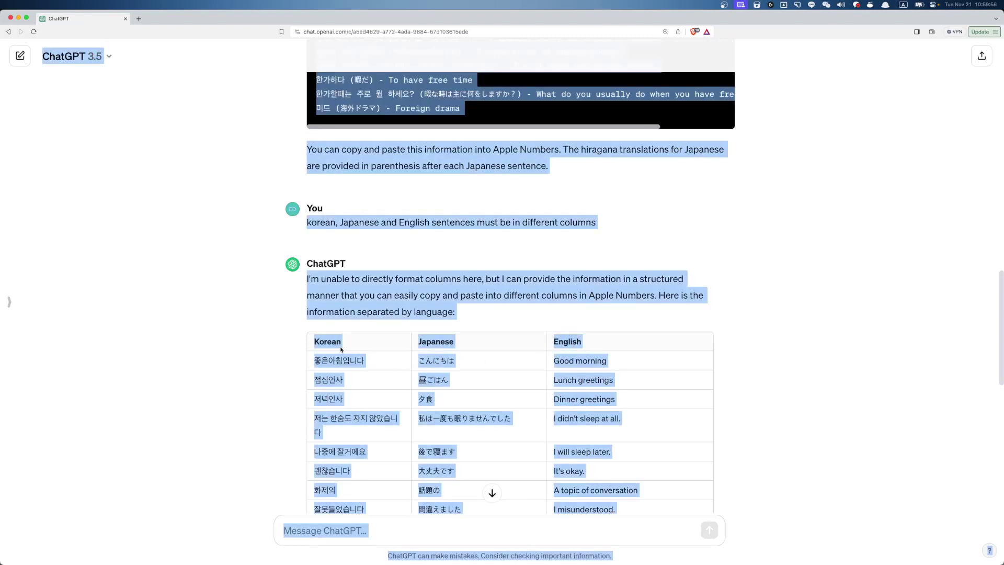
left_click(356, 364)
scroll(348, 329, "down", 4)
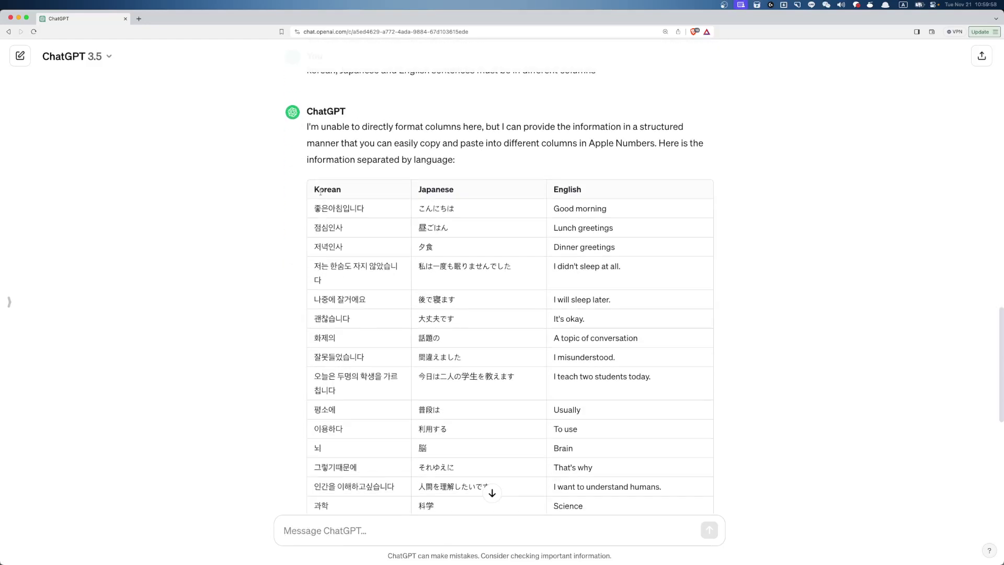
Try to select one column of the translation table by extending the selection step by step from the Korean header
double_click(321, 191)
key("alt+shift+Right")
key("alt+shift+Right")
key("alt+shift+Right")
key("alt+shift+Right")
key("alt+shift+Right")
key("alt+shift+Right")
key("alt+shift+Right")
key("alt+shift+Right")
key("alt+shift+Right")
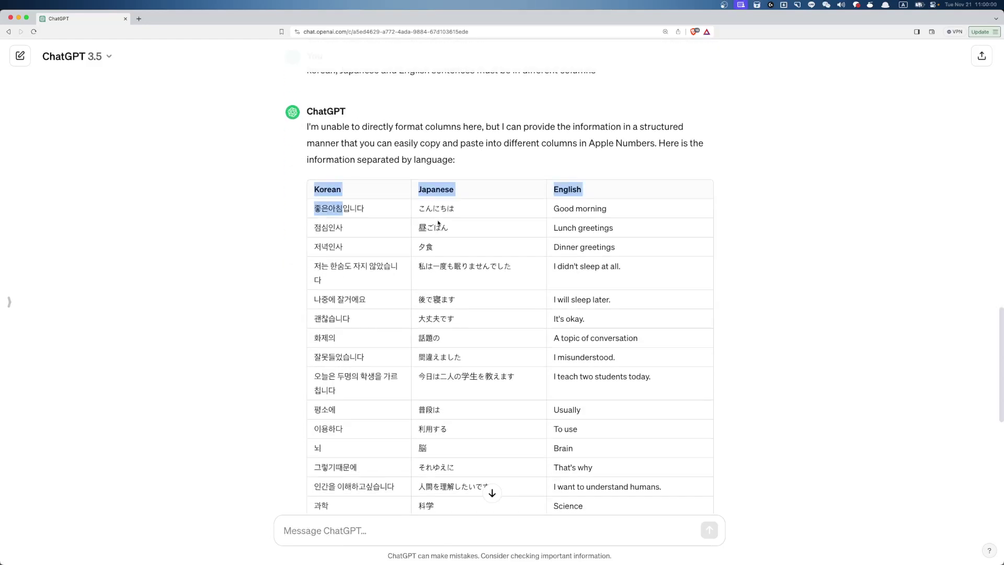
key("shift+Right")
key("shift+Right")
key("shift+Right")
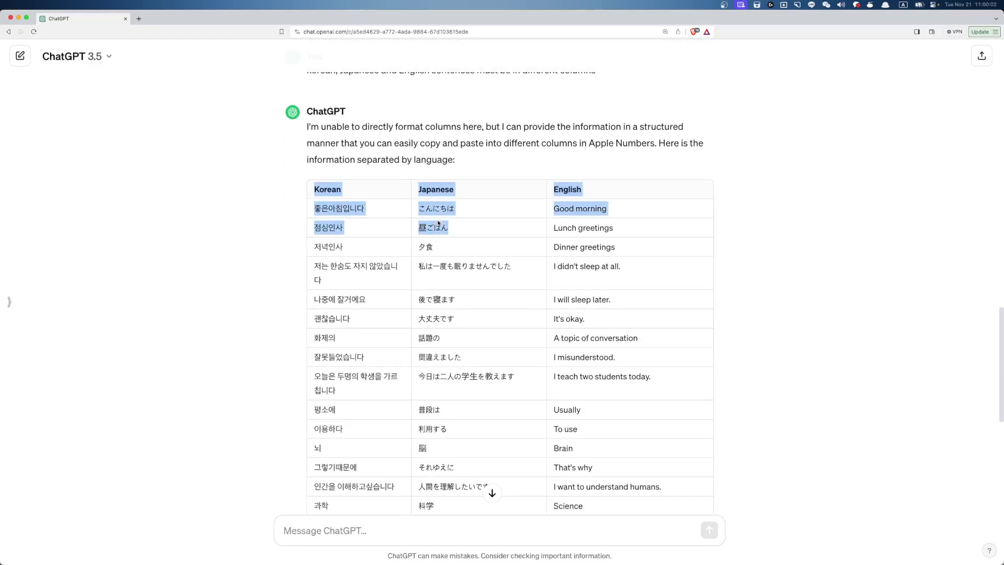
left_click(460, 270)
Compare ChatGPT's earlier code-block reply with the three-column table to judge which format is easier to copy
scroll(460, 270, "up", 15)
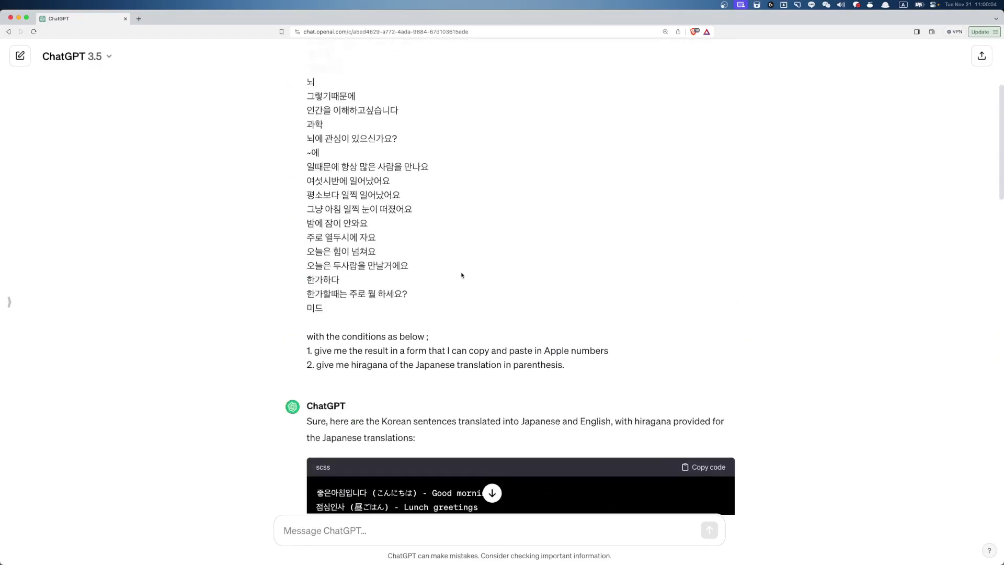
scroll(462, 275, "down", 5)
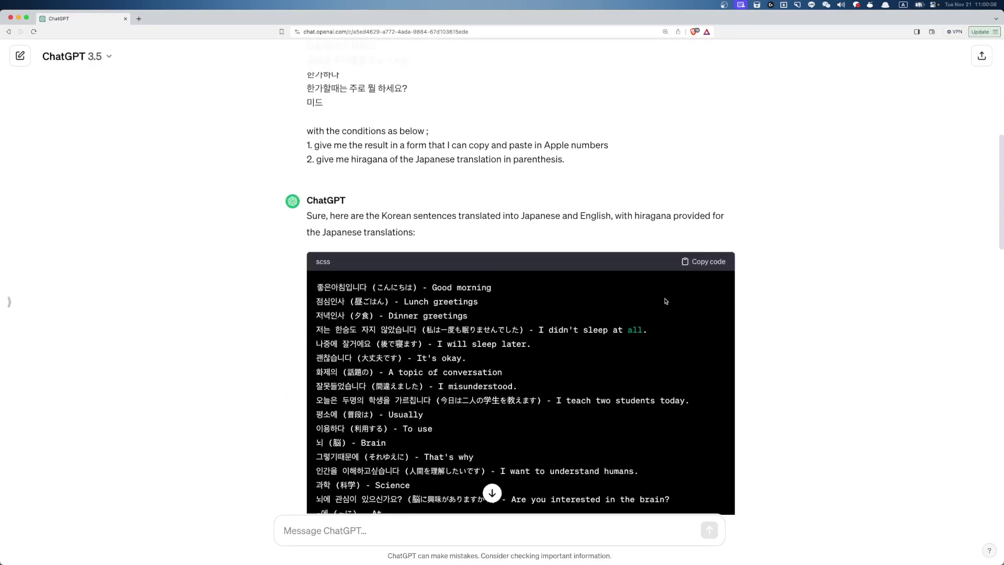
scroll(663, 283, "down", 20)
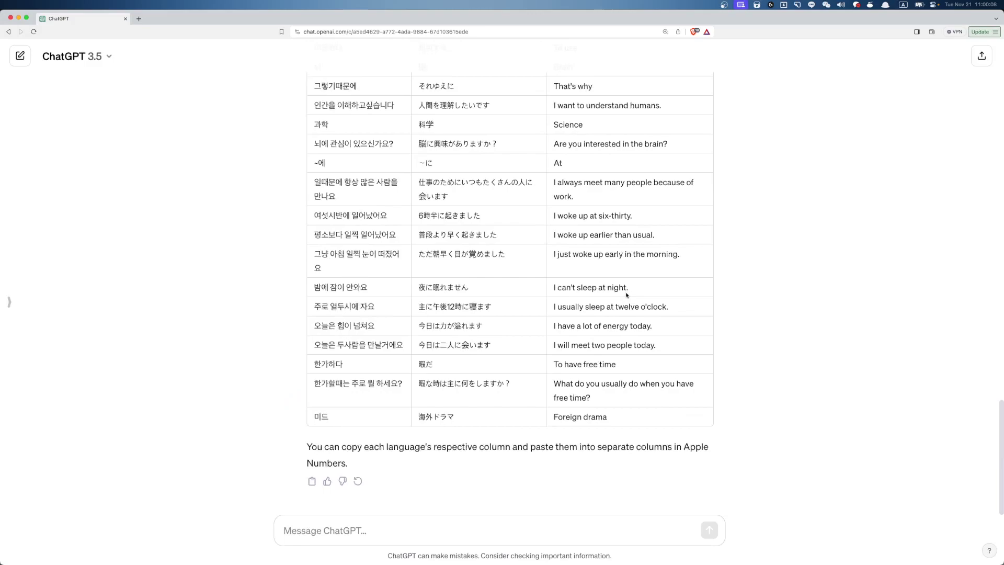
scroll(476, 331, "up", 20)
scroll(476, 331, "down", 10)
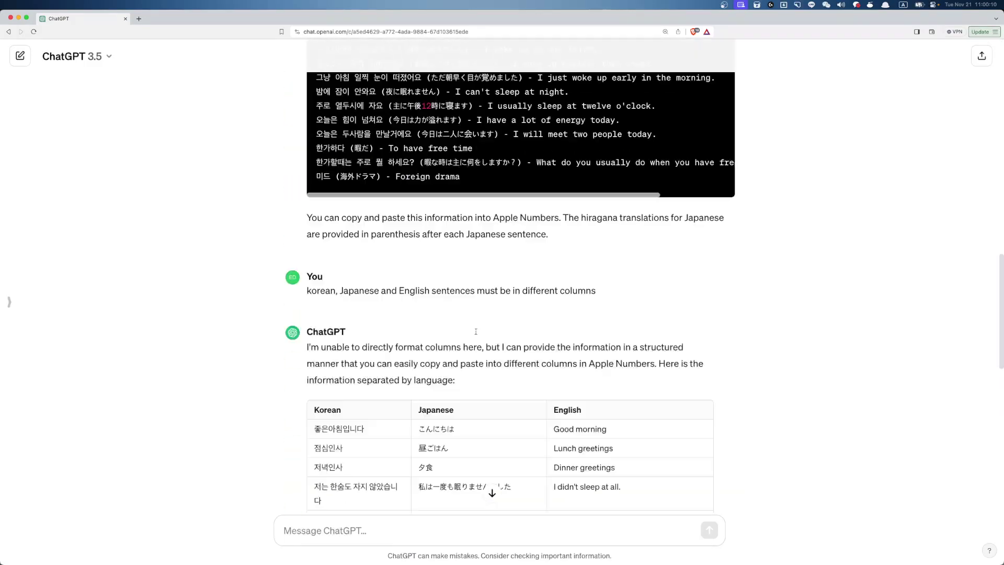
scroll(476, 331, "down", 15)
scroll(459, 377, "up", 15)
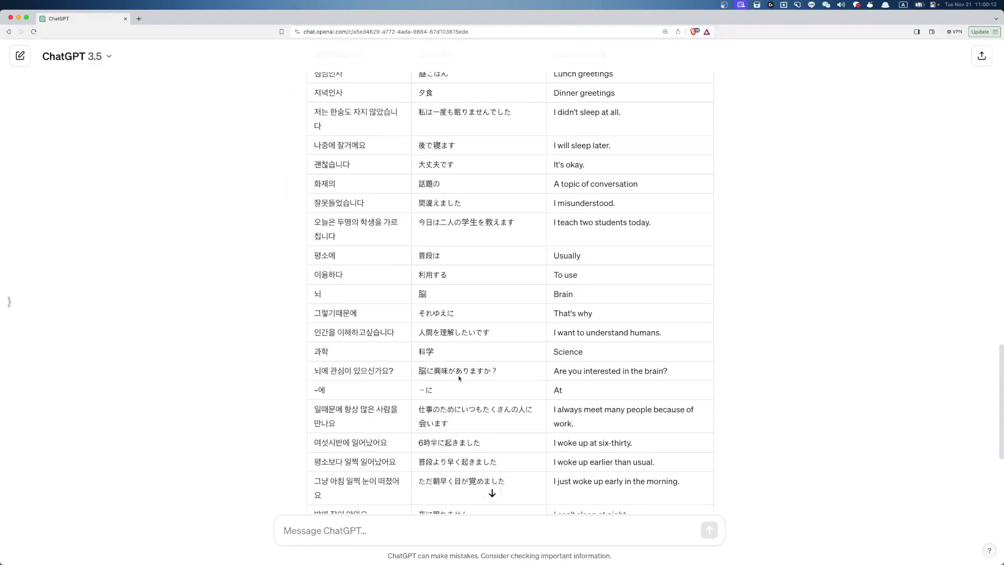
left_click_drag(307, 236, 718, 270)
left_click(677, 276)
scroll(677, 276, "down", 15)
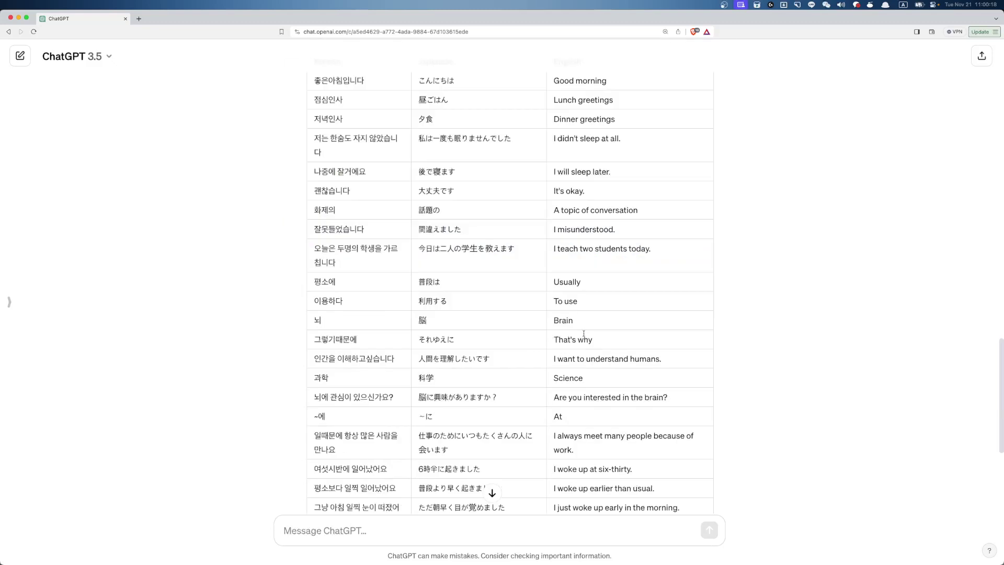
scroll(558, 355, "up", 20)
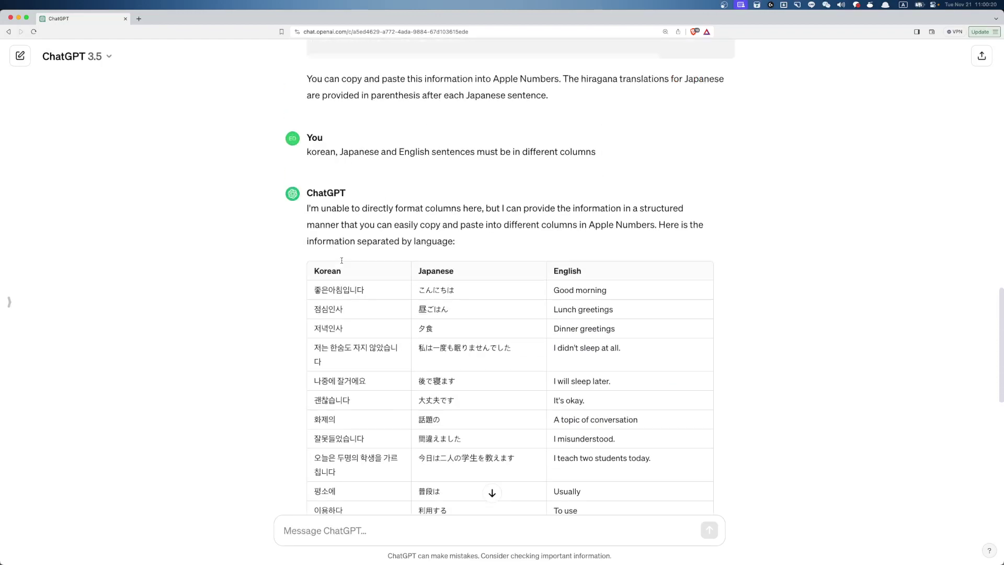
scroll(295, 203, "down", 15)
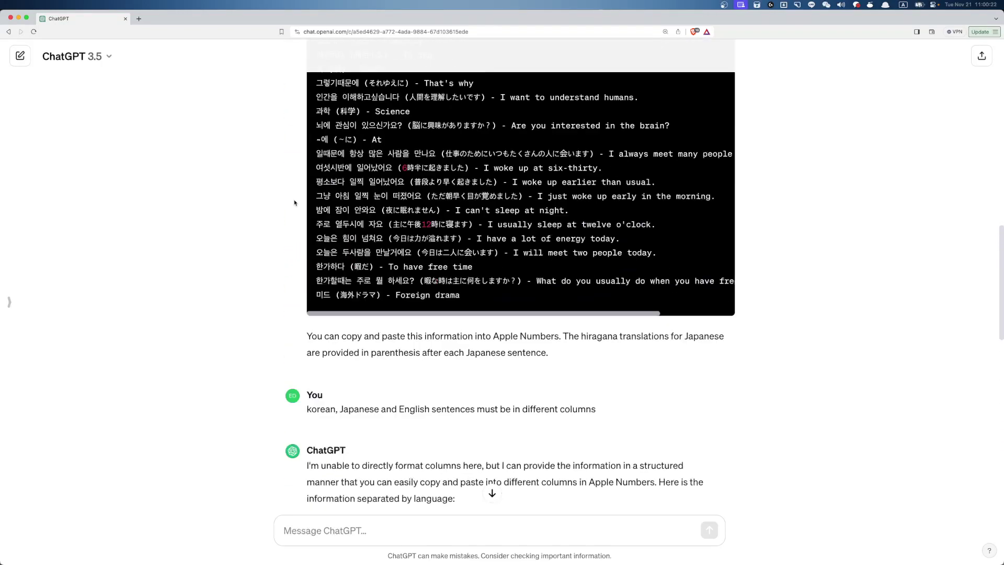
Write the follow-up message "code type is better, just let me copy and paste different languages in different columns."
type("c")
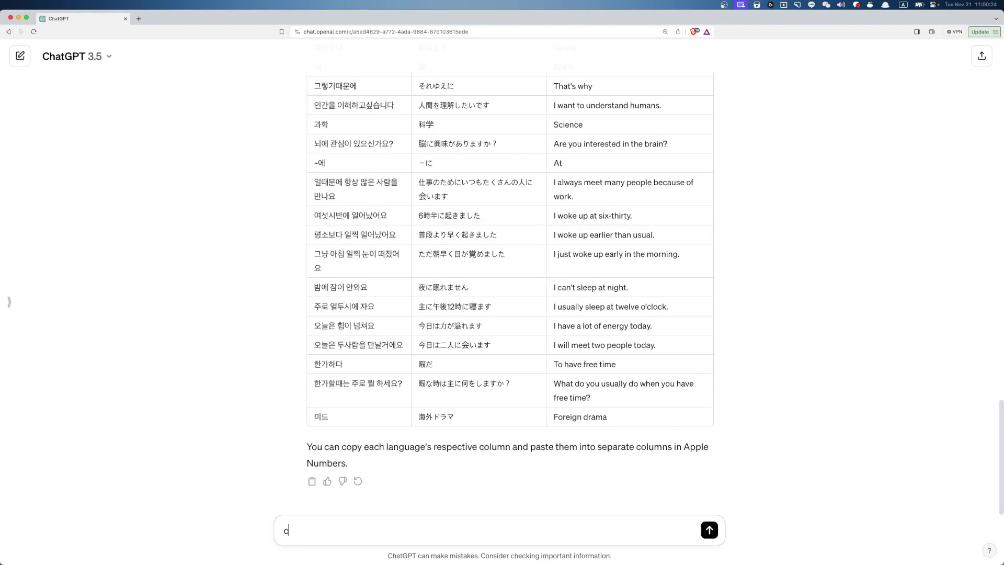
type("ode type is better ")
type(" just let me co")
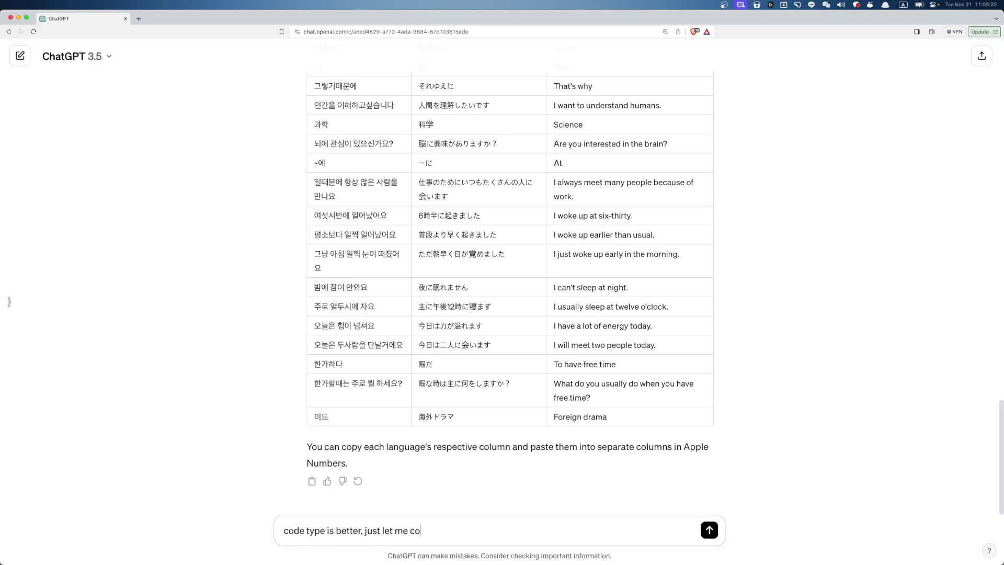
type("pa and paste different ")
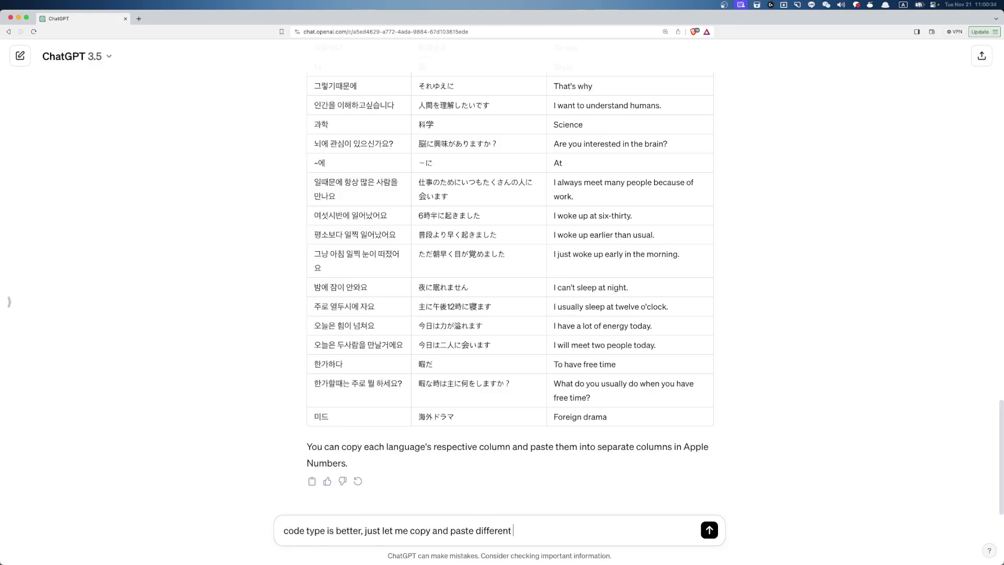
type("languages in differnt")
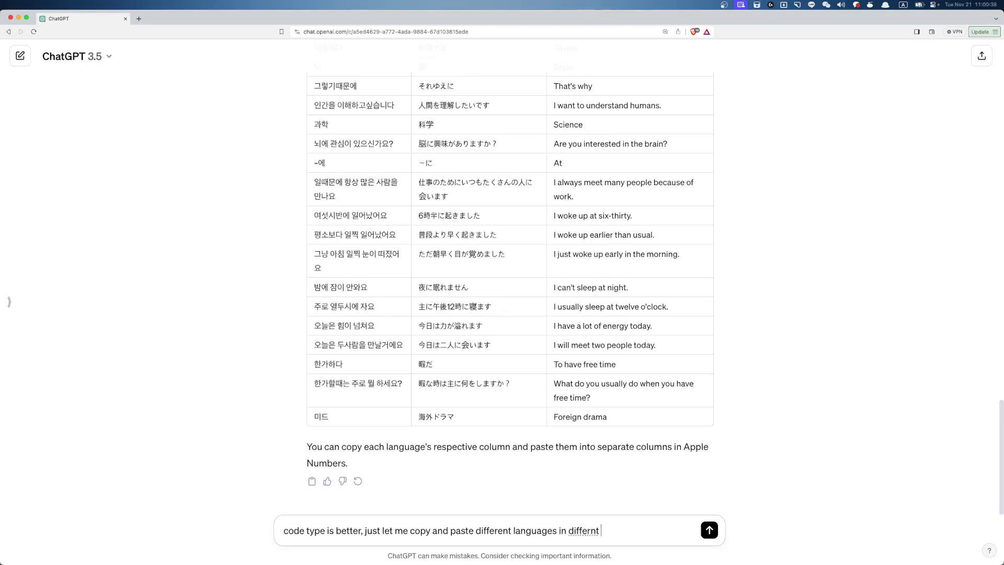
key("BackSpace")
key("BackSpace")
key("BackSpace")
key("BackSpace")
type("mns.")
Add the second line "you did it before. I know you can do it." to the message and send it
key("shift+Return")
type("did")
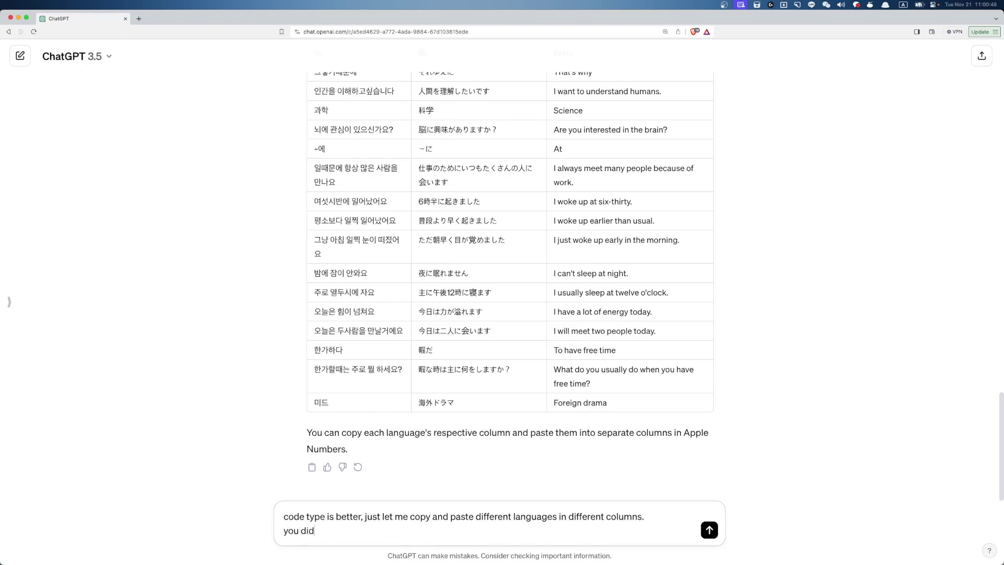
type(" it before. I know you can do it.")
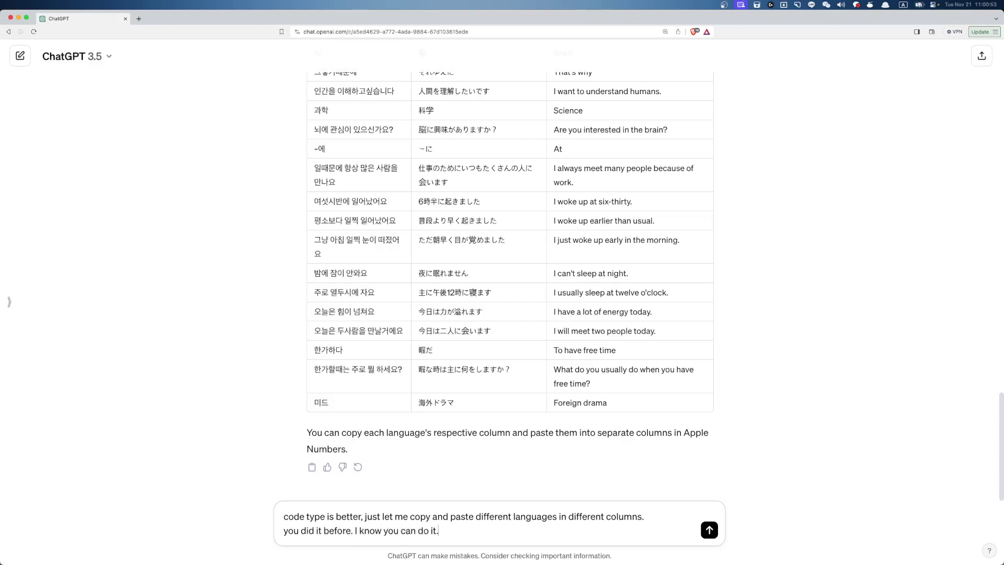
key("Return")
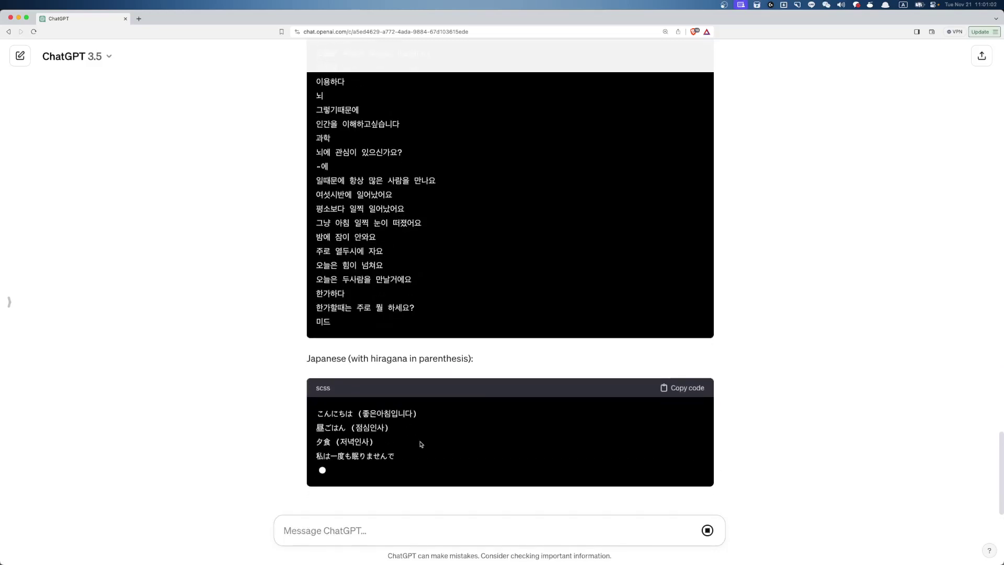
scroll(433, 417, "up", 10)
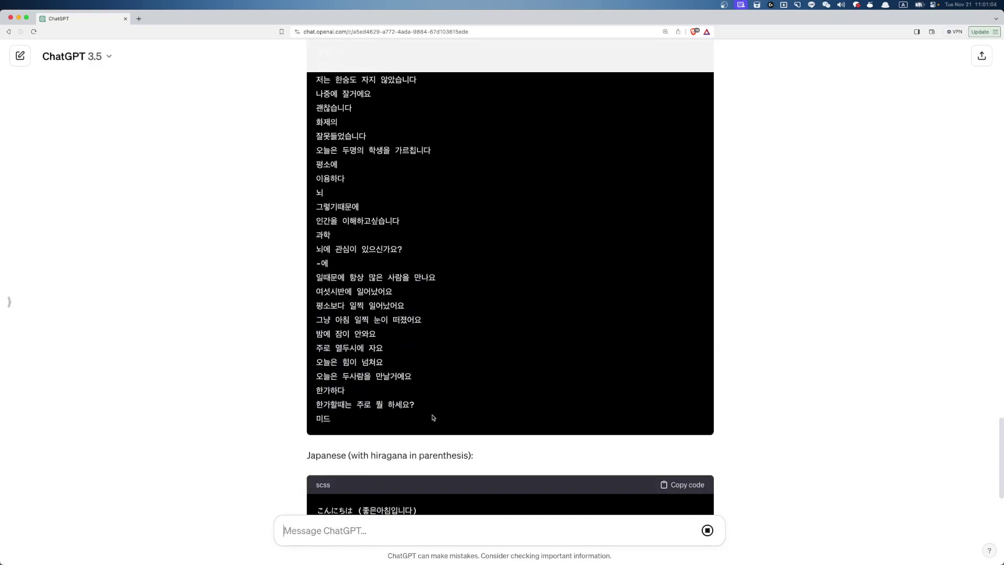
Check the new Korean and Japanese code blocks, and send the message "give me the english result too"
scroll(433, 417, "down", 3)
scroll(432, 417, "down", 7)
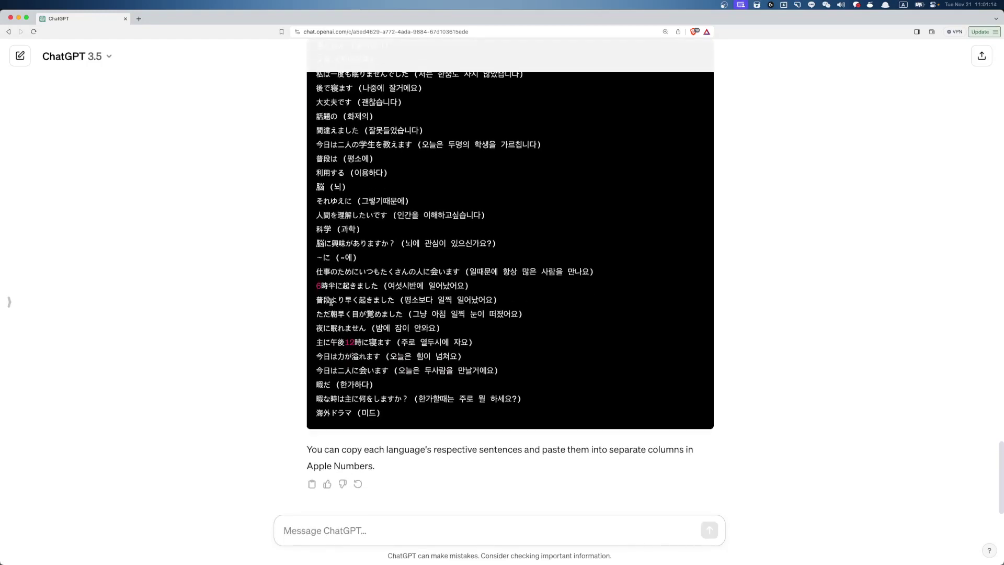
scroll(331, 312, "up", 15)
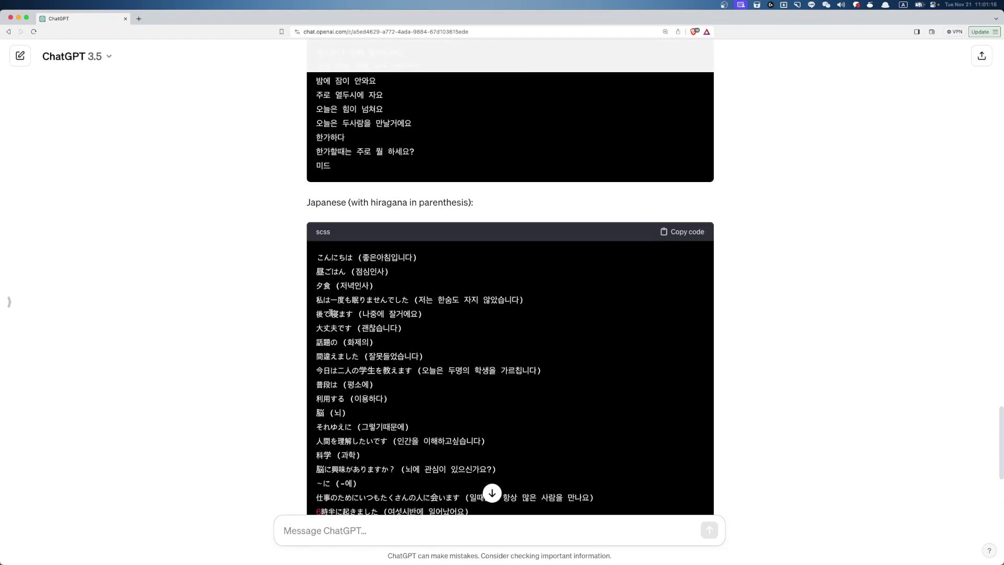
scroll(328, 321, "down", 15)
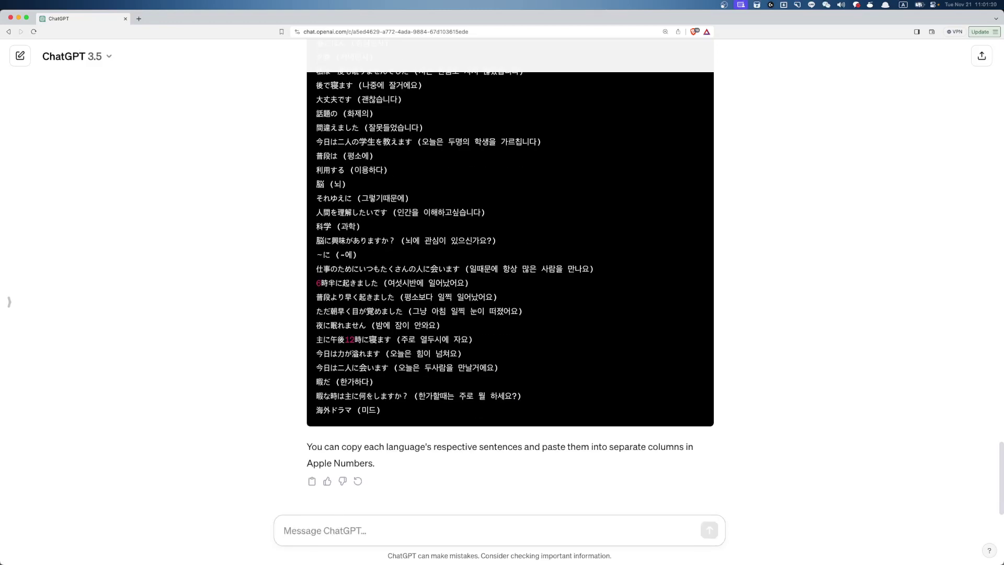
type("English")
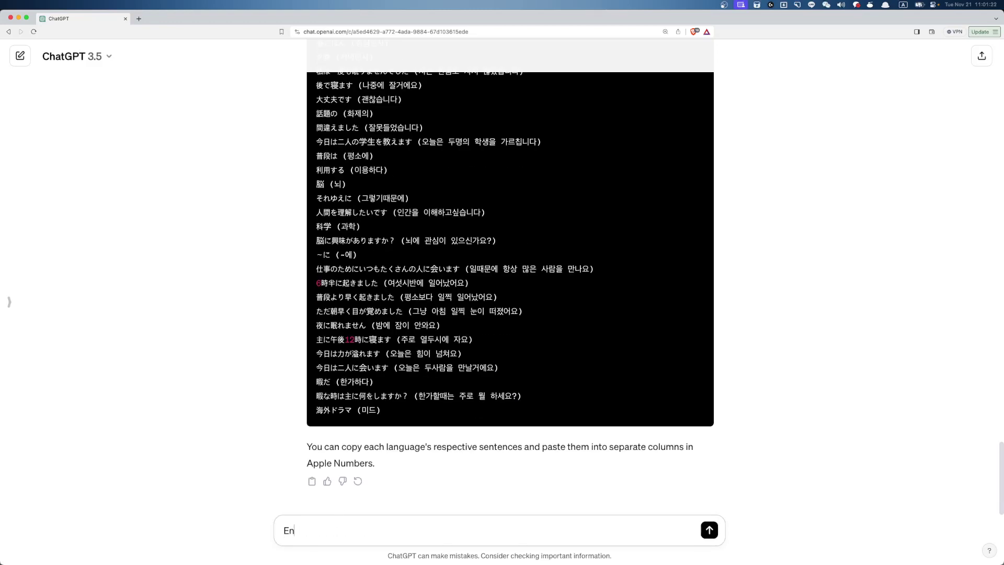
key("BackSpace")
key("BackSpace")
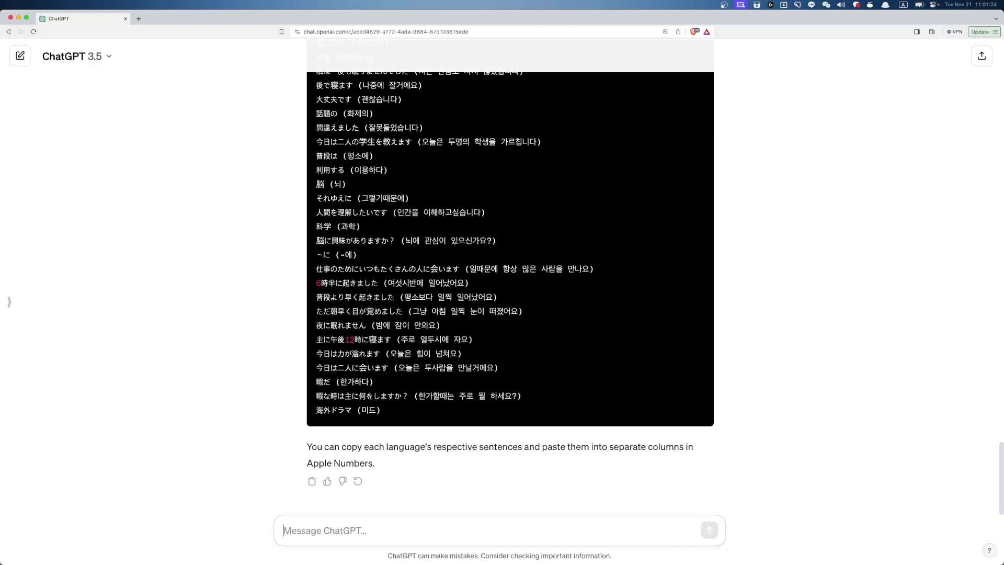
type("give me the e")
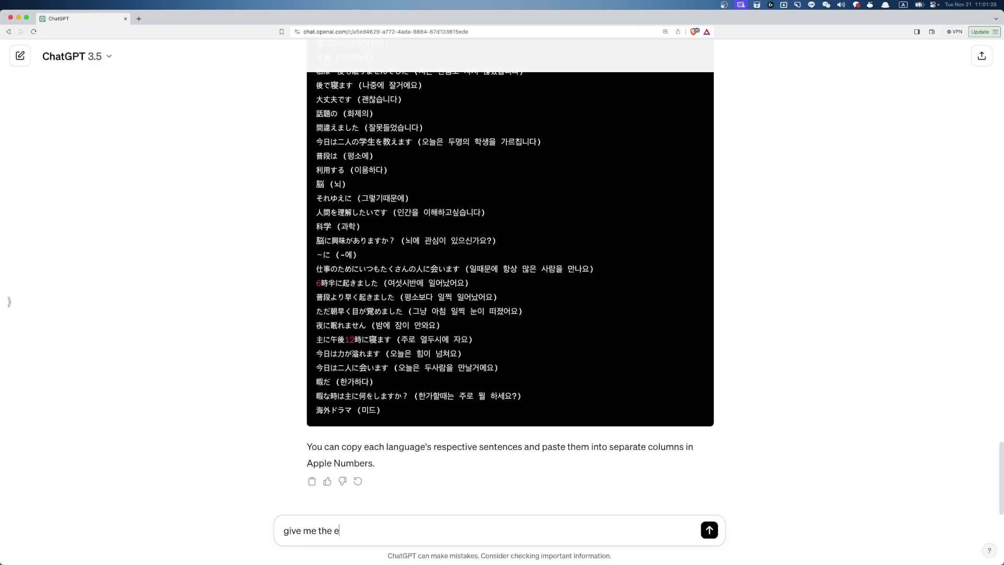
type("e")
key("BackSpace")
type("nglish result to")
key("BackSpace")
type("too")
key("Return")
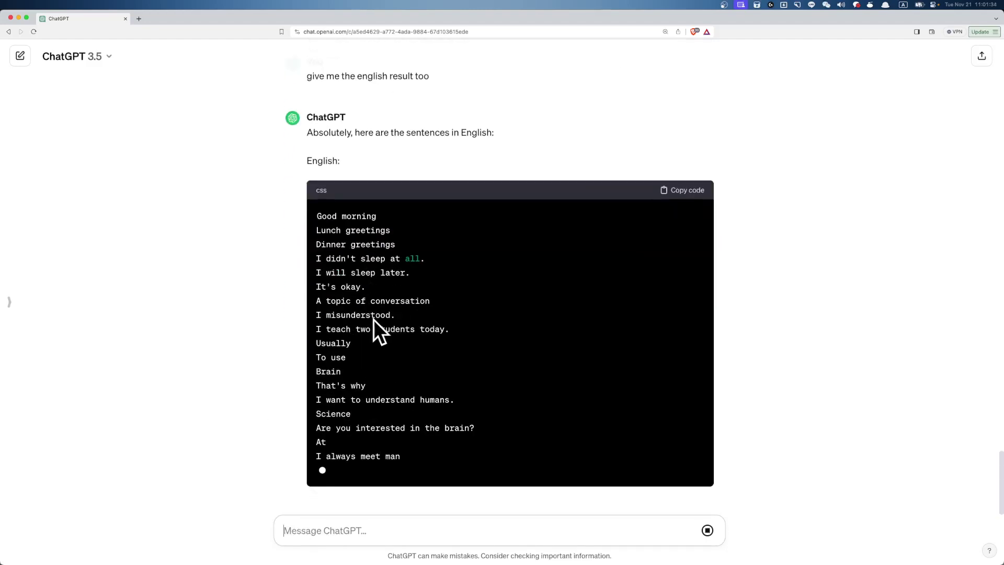
Examine the Japanese code block to see what stands in parentheses after each Japanese phrase
scroll(350, 256, "up", 15)
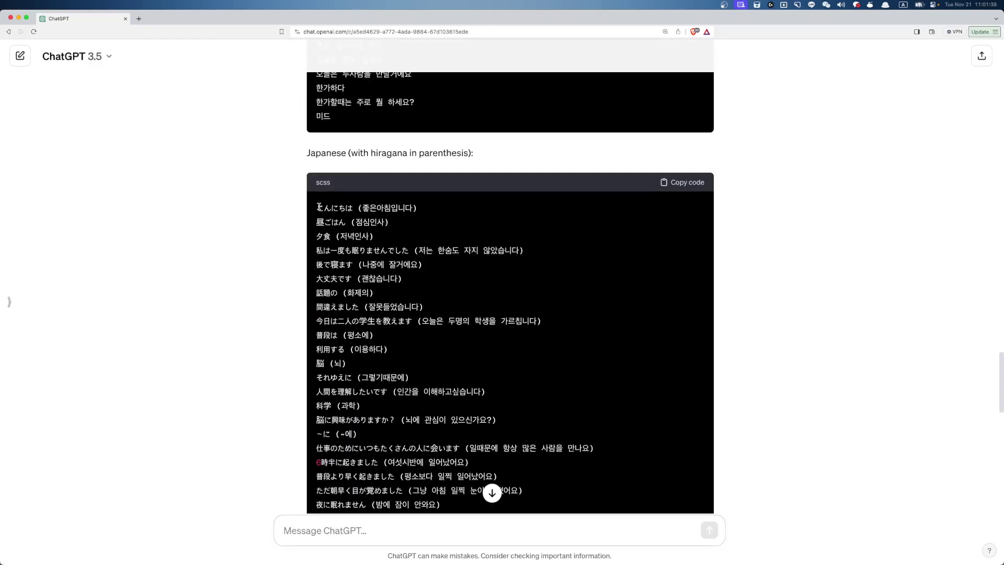
left_click_drag(322, 208, 526, 421)
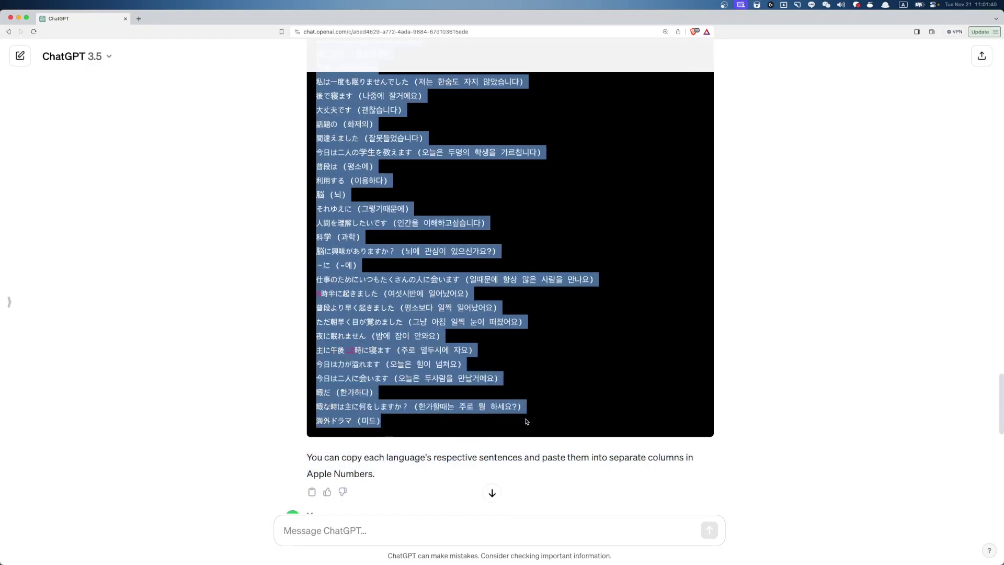
left_click(527, 398)
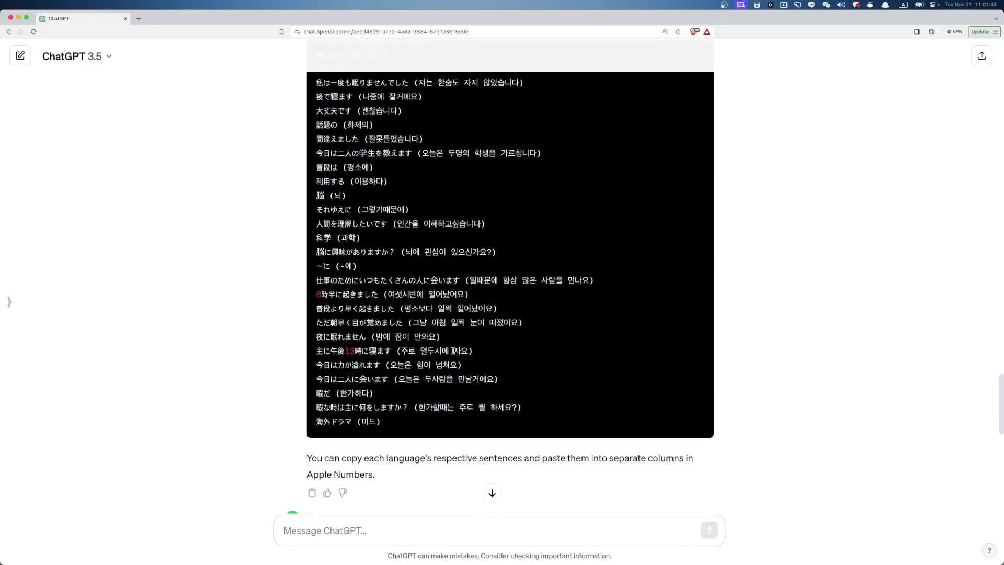
scroll(444, 345, "up", 5)
double_click(438, 318)
left_click(438, 318)
left_click(444, 361)
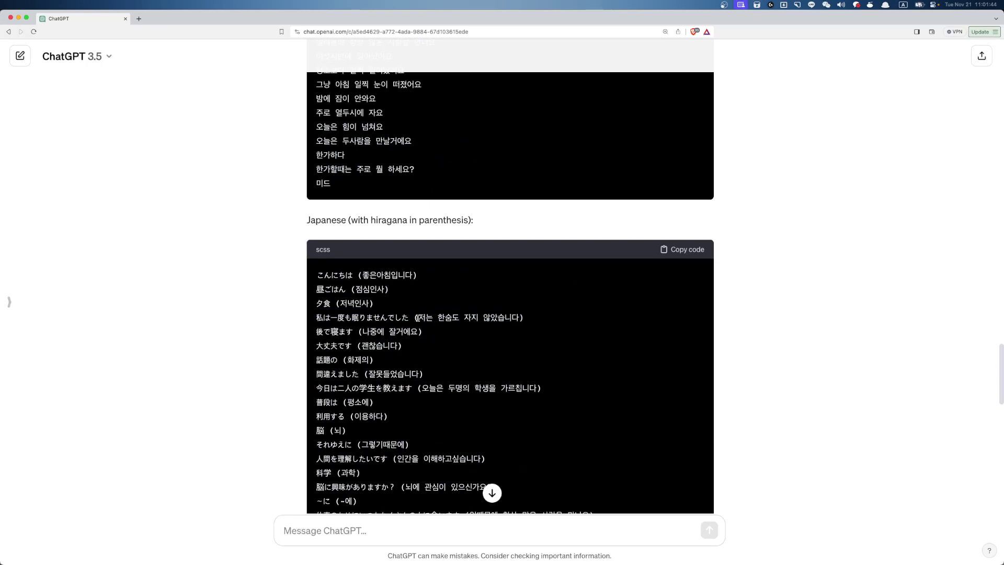
left_click_drag(417, 317, 423, 331)
left_click(525, 380)
Copy the complete list of English sentences from the English code block, from "Good morning" to "Foreign drama"
scroll(482, 408, "down", 15)
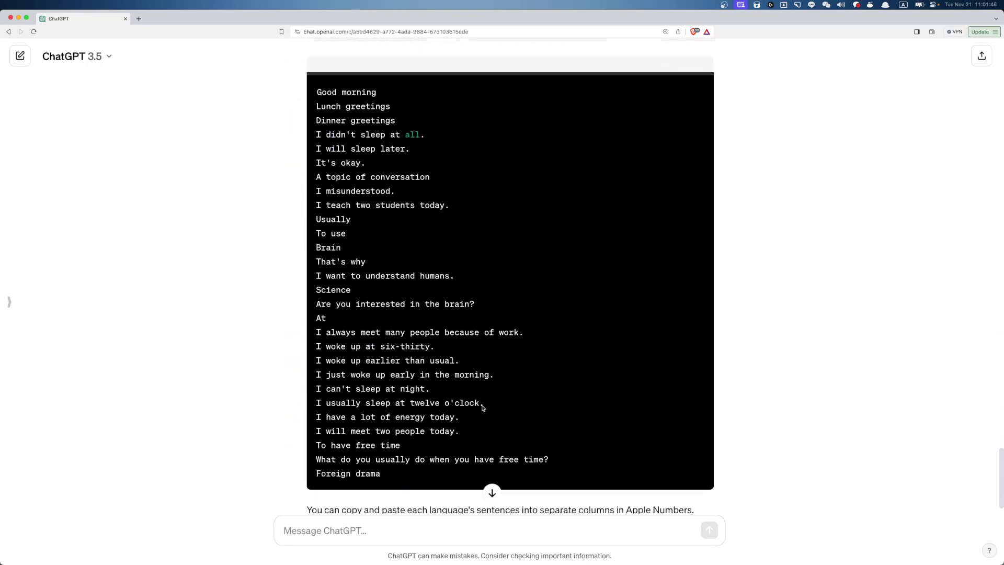
scroll(482, 407, "down", 2)
scroll(482, 408, "up", 5)
scroll(482, 407, "down", 5)
scroll(482, 407, "up", 2)
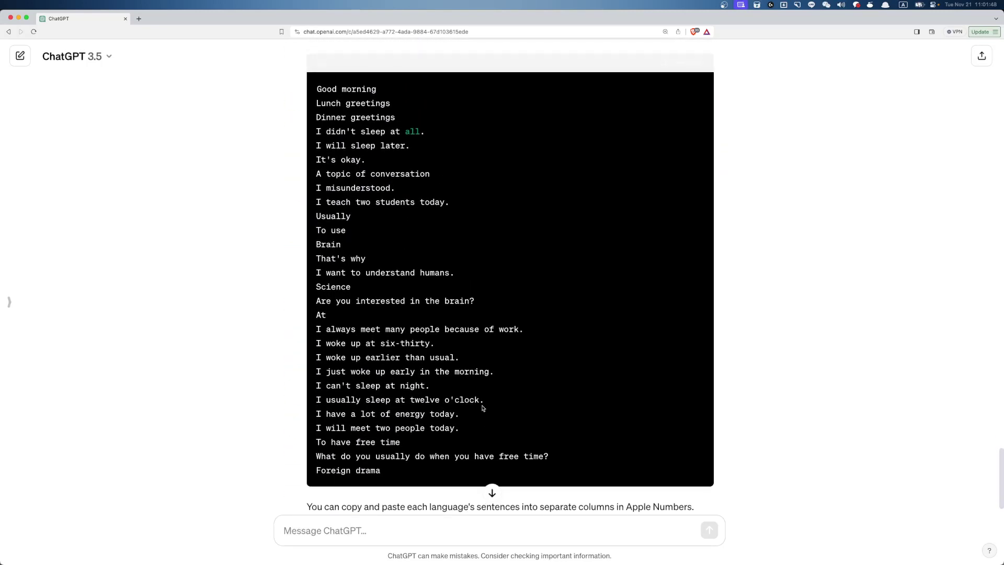
scroll(482, 407, "up", 3)
left_click_drag(312, 203, 547, 435)
Switch to the Numbers spreadsheet, paste the English sentences into column C starting beside 좋은아침입니다, and check that they line up down to 미드
key("super+Tab")
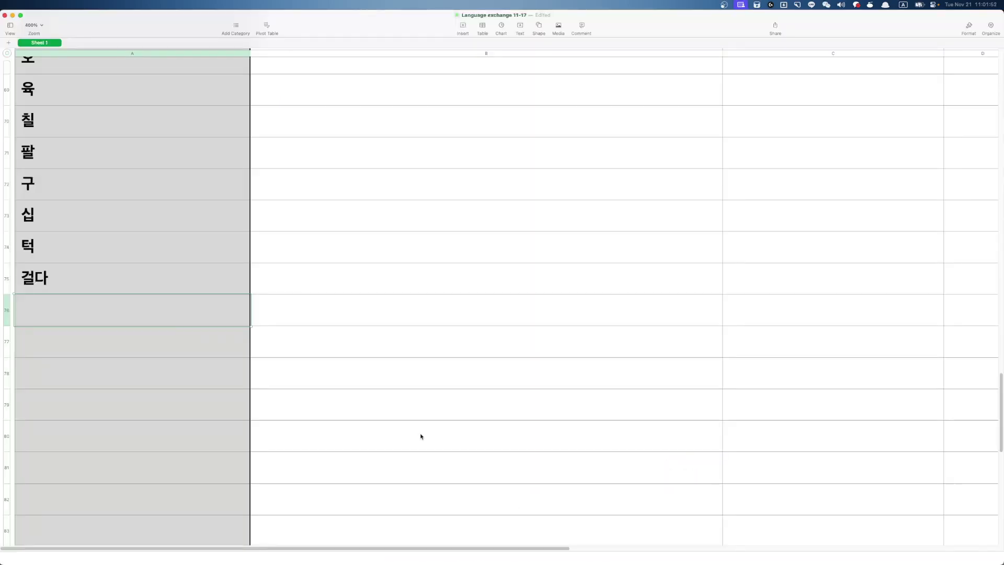
scroll(421, 435, "up", 15)
scroll(417, 396, "up", 3)
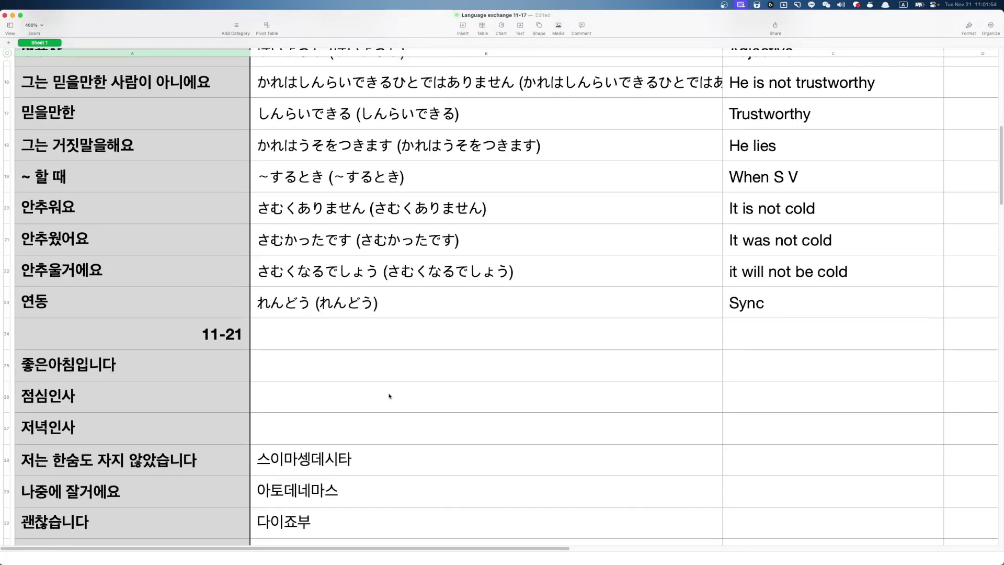
left_click(708, 361)
left_click(768, 366)
key("super+v")
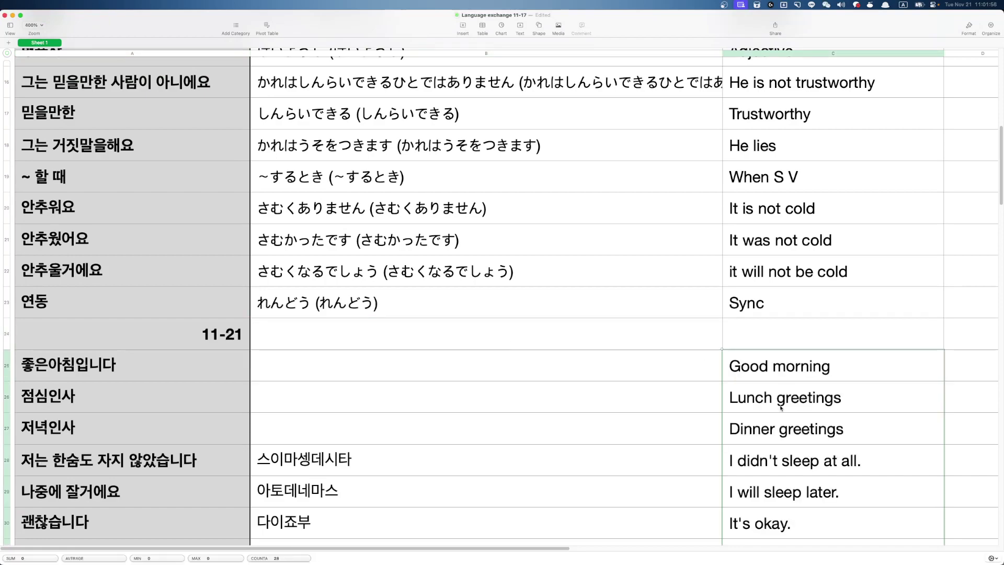
scroll(781, 392, "down", 10)
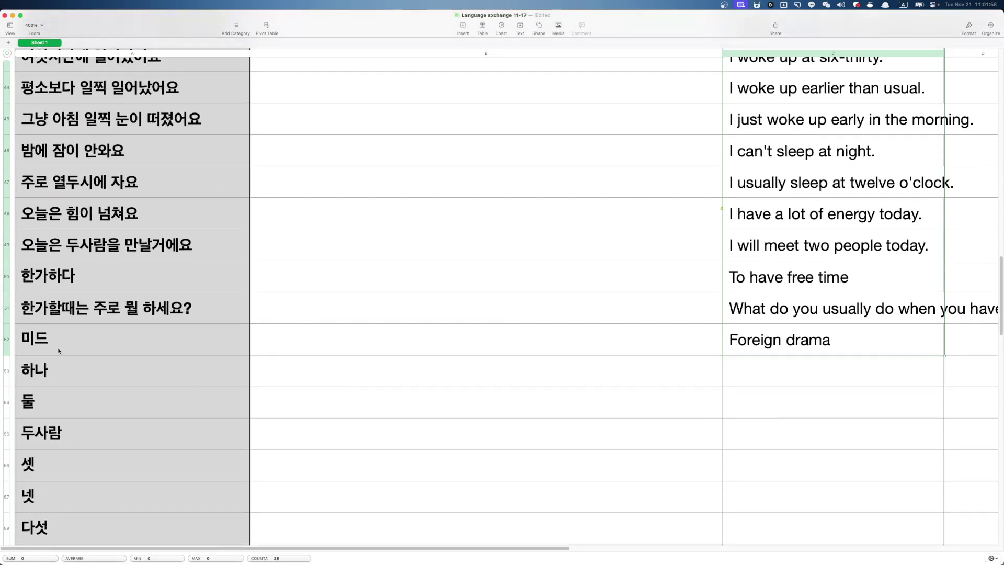
scroll(533, 366, "up", 15)
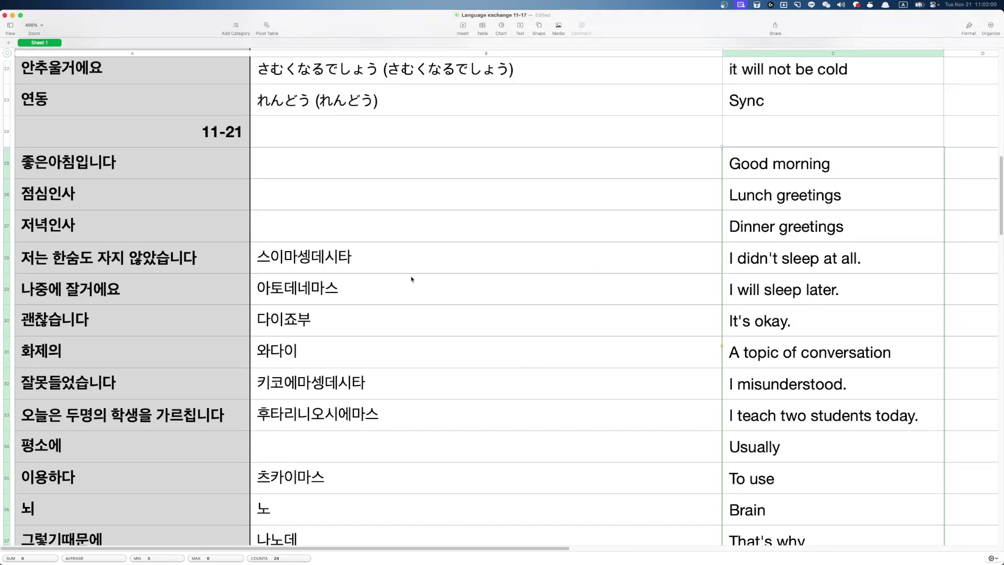
Switch back to ChatGPT and start a follow-up message with "Japanese sentences must have"
left_click(326, 332)
key("super+Tab")
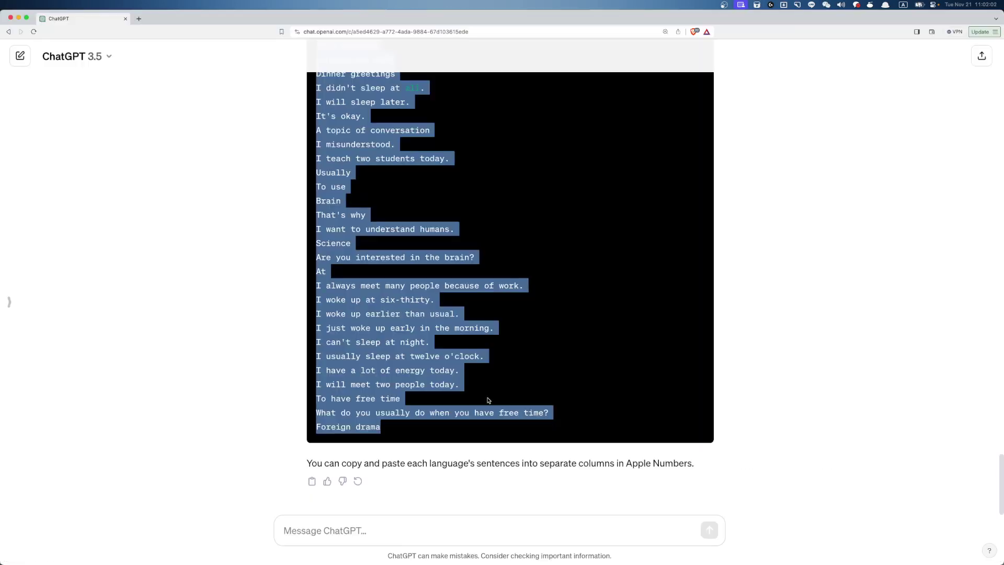
left_click(464, 355)
scroll(430, 313, "up", 15)
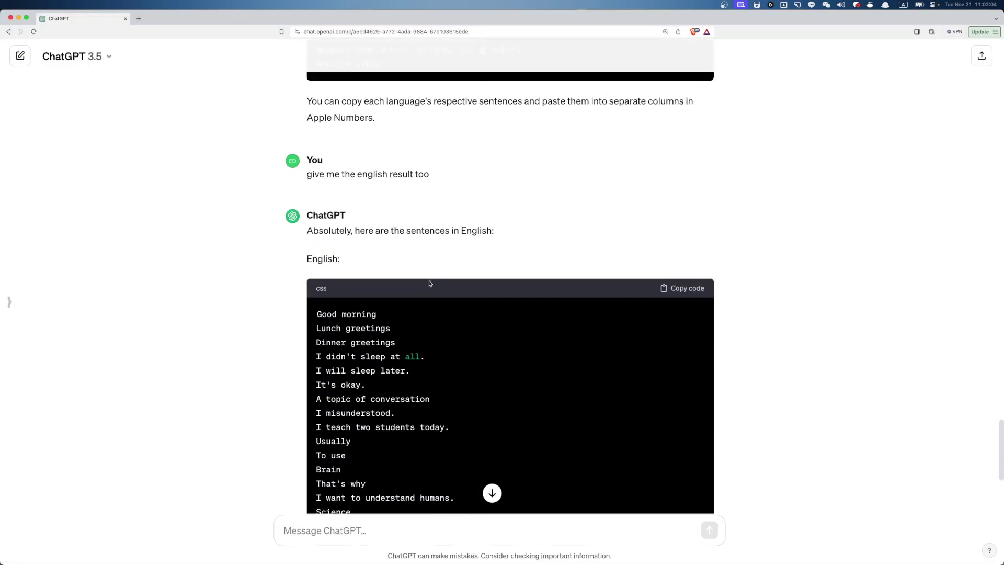
scroll(428, 283, "down", 15)
scroll(429, 283, "up", 1)
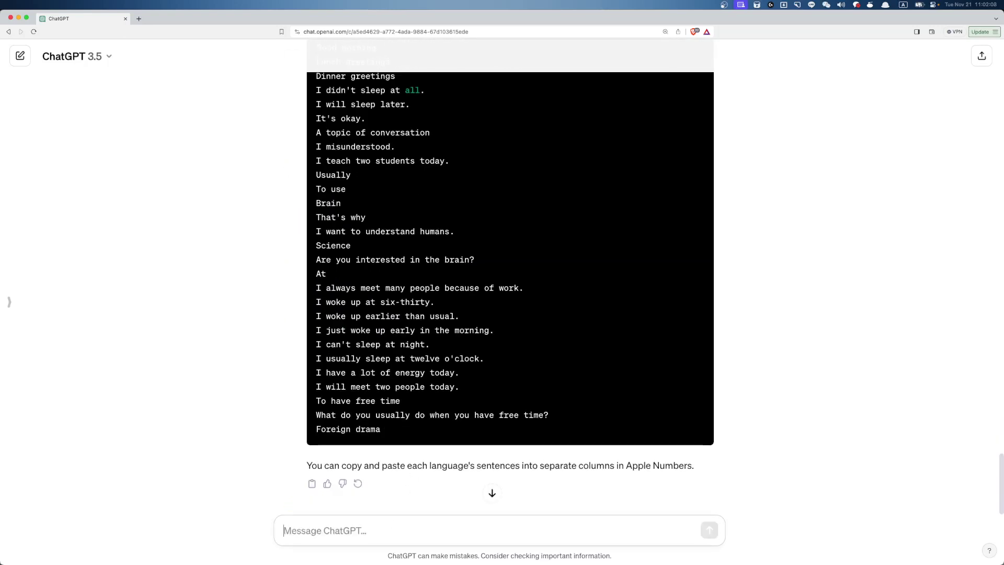
type("whe")
key("BackSpace")
key("BackSpace")
key("BackSpace")
type("Ju")
type("p")
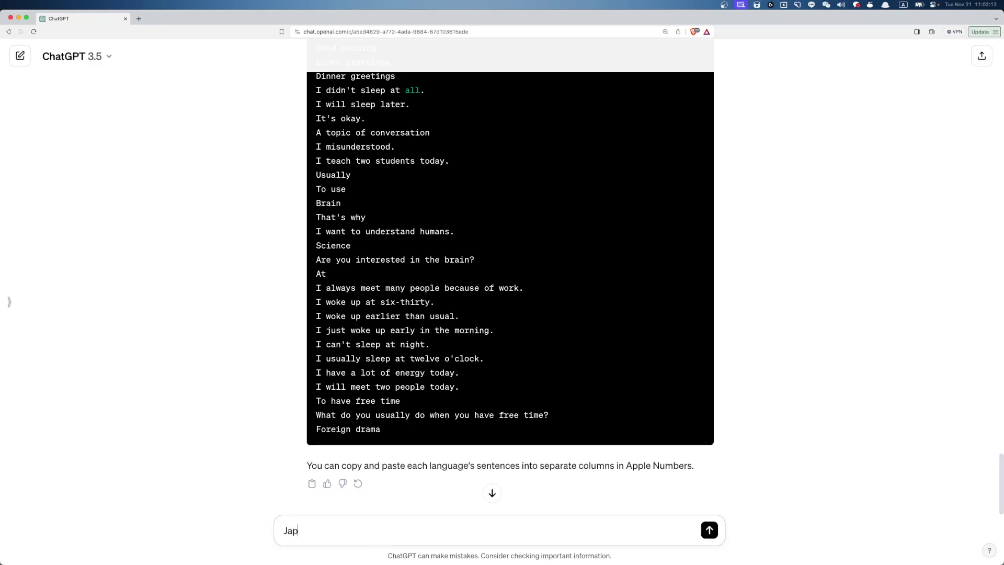
type("anese sentences must have")
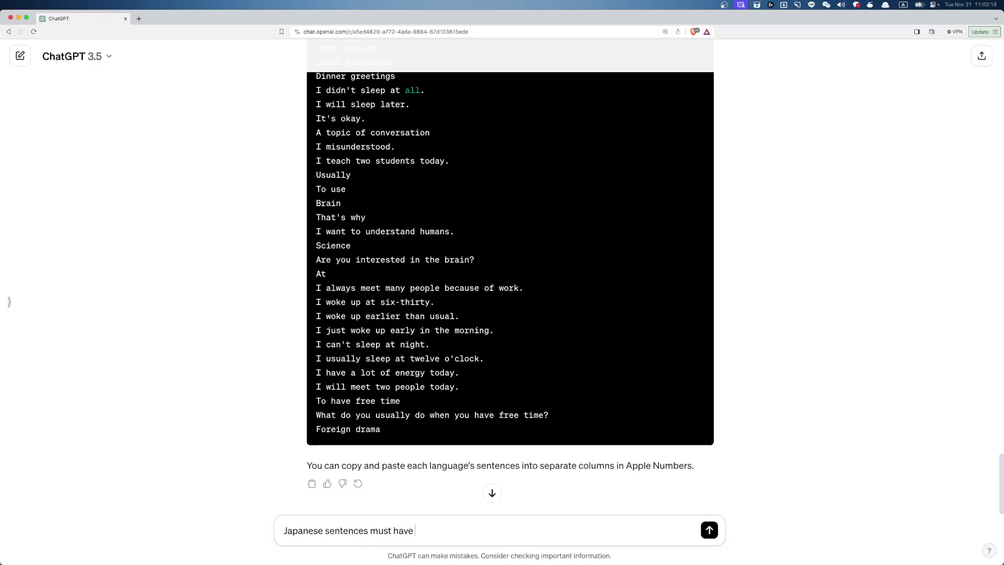
Continue the message with "the Japanese translation + hiragana only version in"
type(" the Japanese translation with")
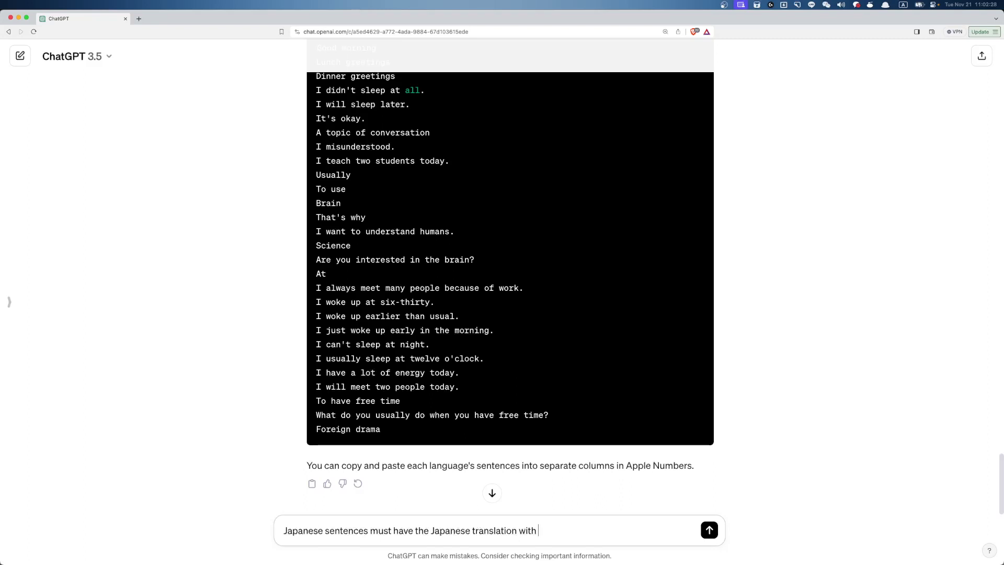
key("BackSpace")
key("BackSpace")
key("BackSpace")
key("BackSpace")
key("BackSpace")
type("+ hiragana only version in")
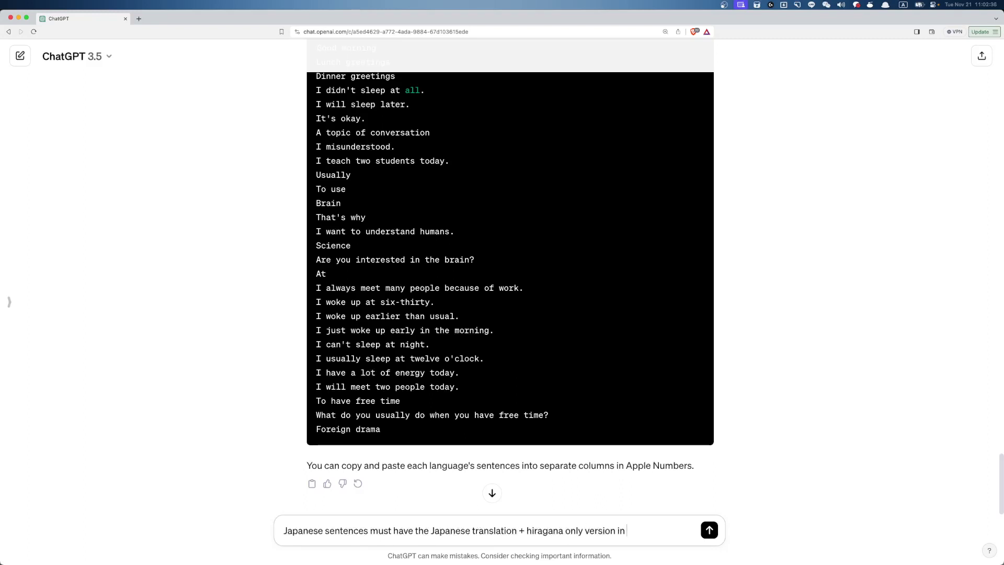
Look up the English word for 괄호 in the open Daum dictionary page, finish the message with "parenthses" and send it
type(" parenthsis")
key("super+grave")
left_click(257, 144)
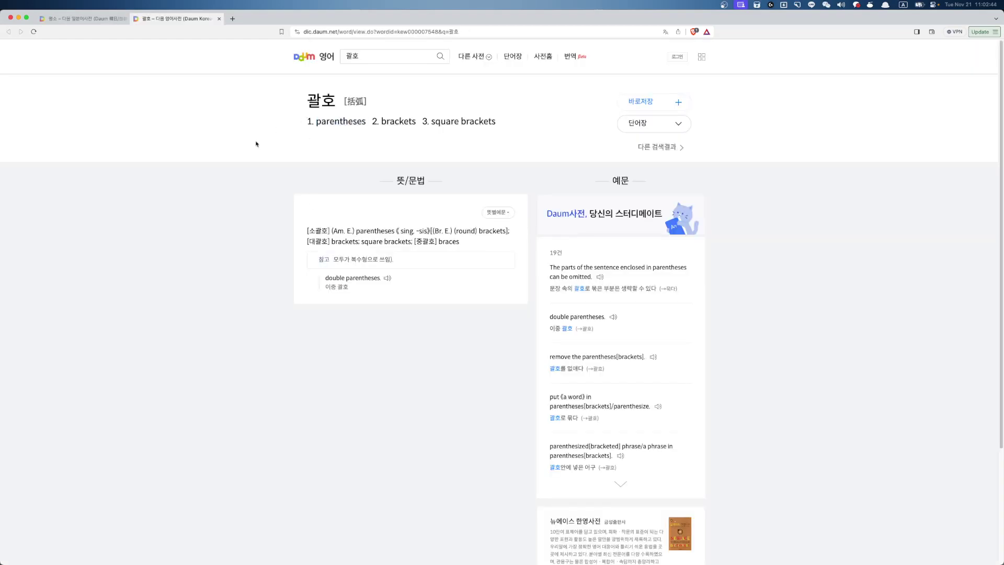
double_click(321, 129)
key("super+grave")
key("BackSpace")
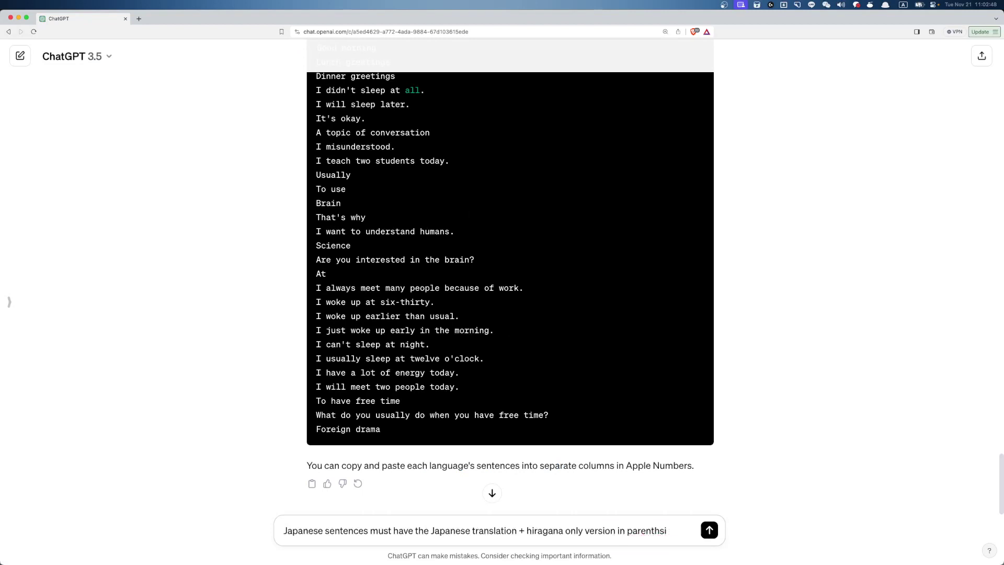
type("s")
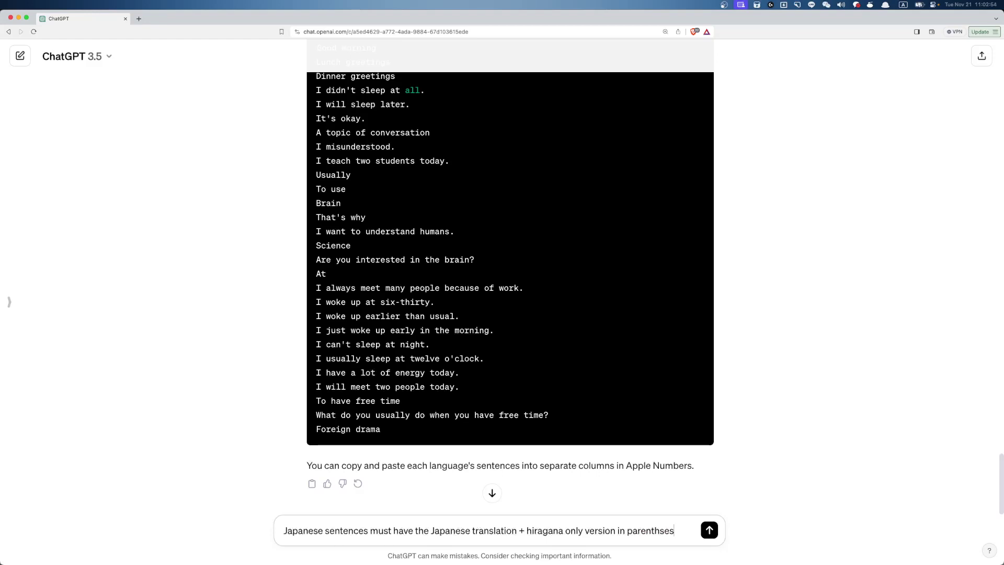
key("Return")
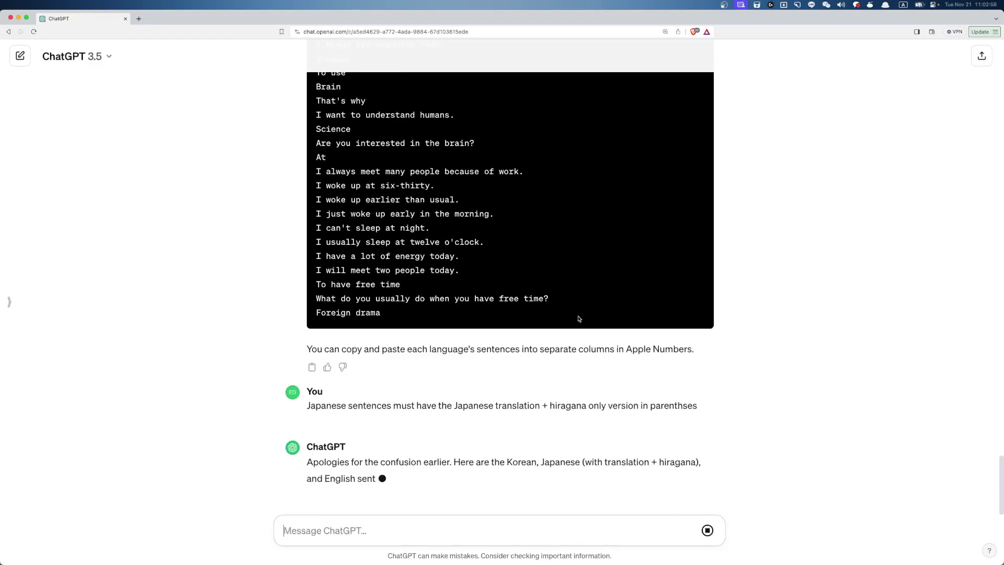
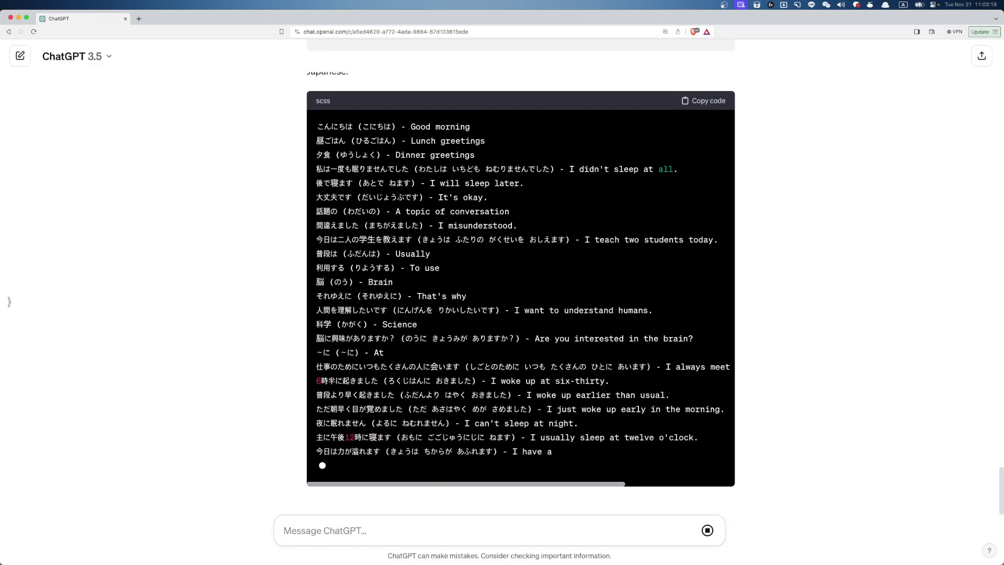
Start a new ChatGPT message with "Japanese translation should only have two things." and begin a numbered list below it
type("Japa")
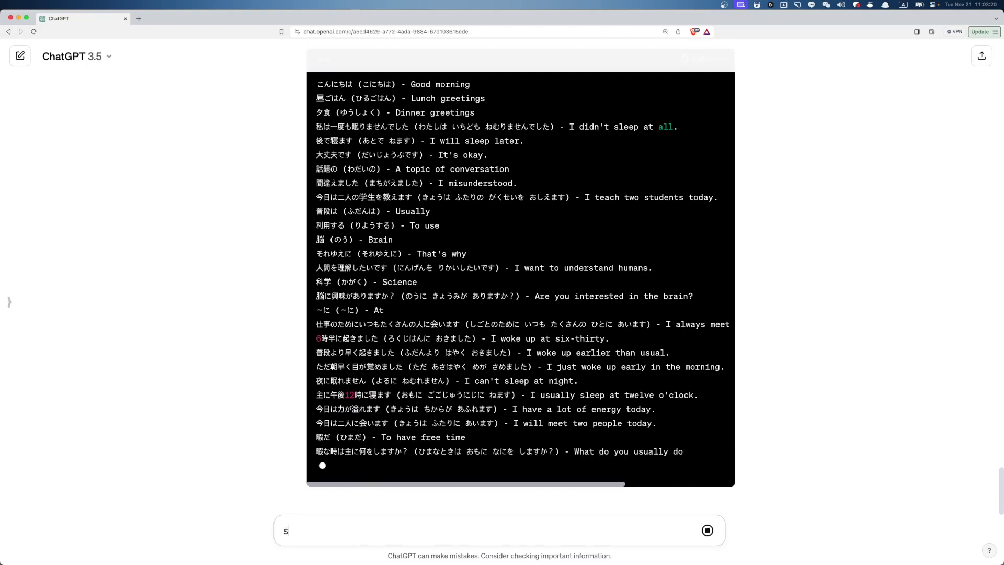
type("nese ")
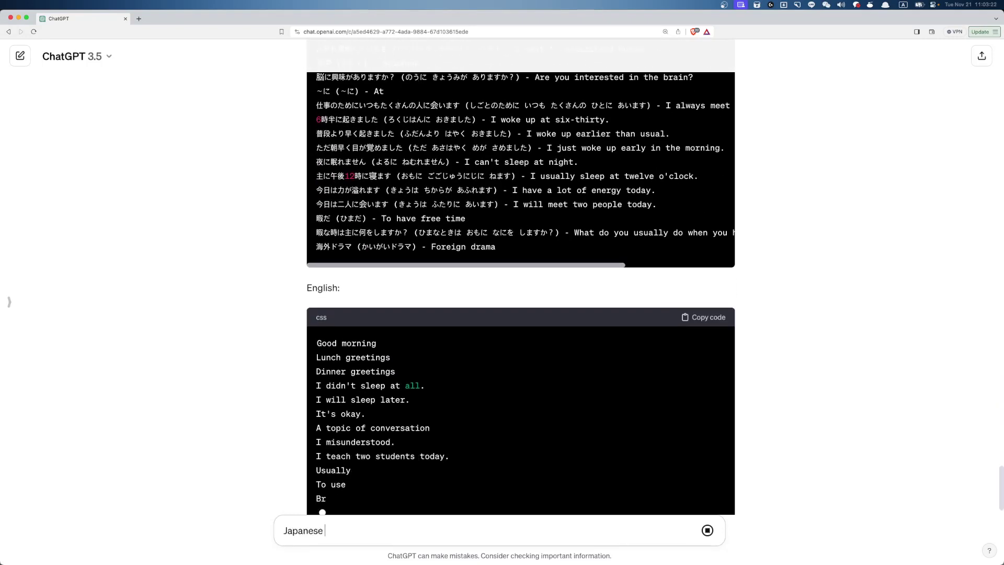
type("translatio")
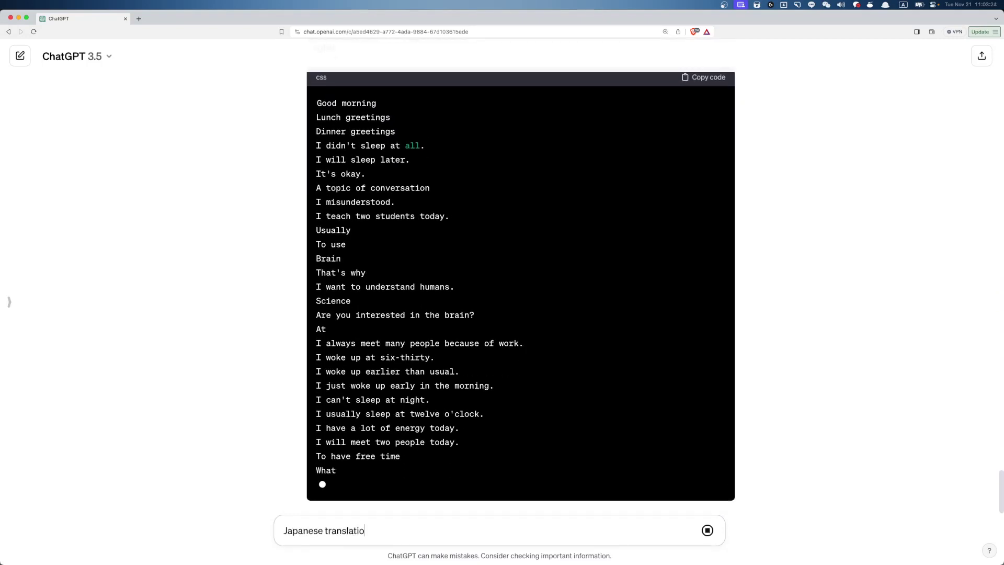
type("n should only")
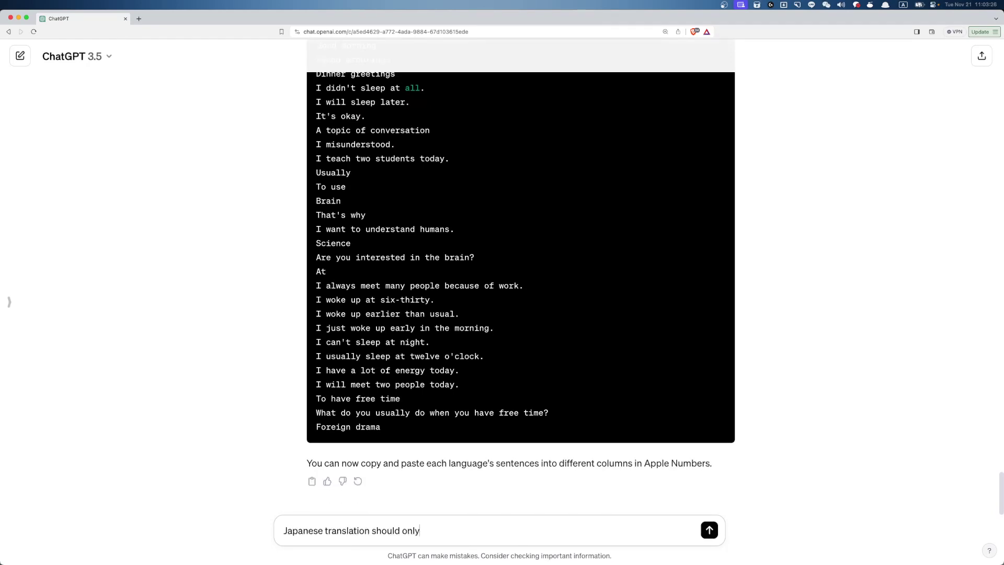
type(" have two things.")
key("shift+Return")
type("1. ")
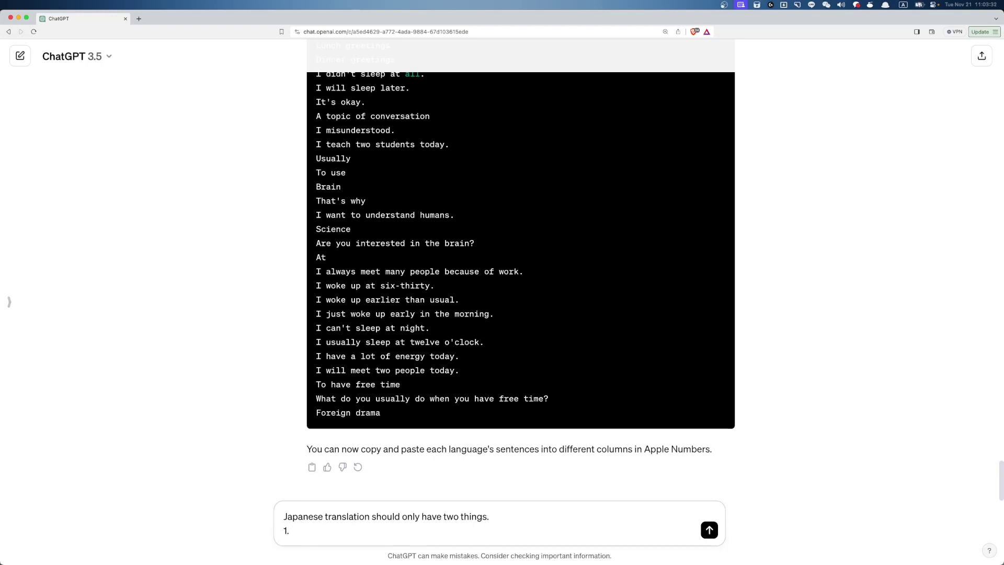
List "The Japanese translation" as item 1 and "Hiragana version of it in parentheses" as item 2, and send the message
type("The Japanese translation")
key("shift+Return")
type("2. ")
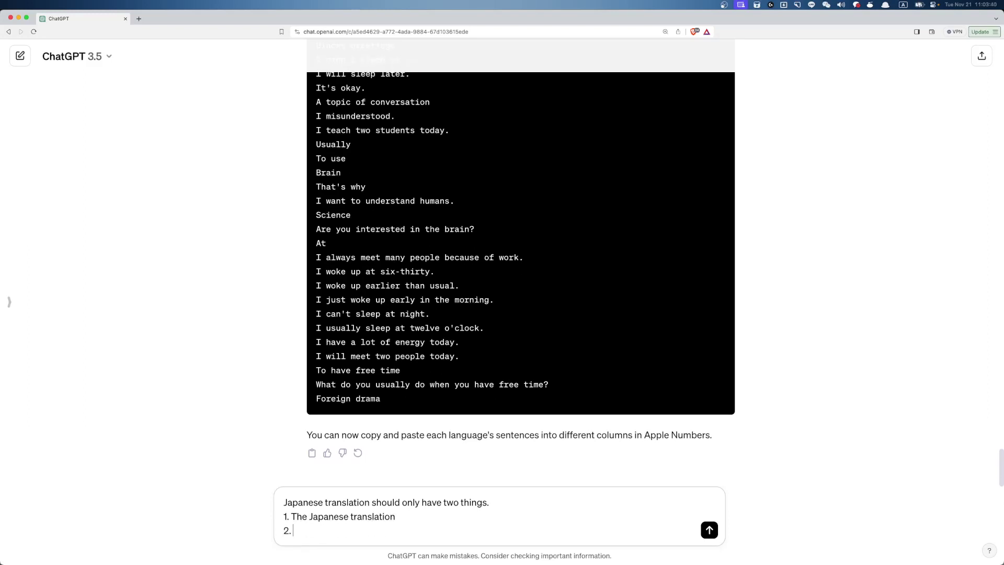
type("Hiragana version of it in parenth")
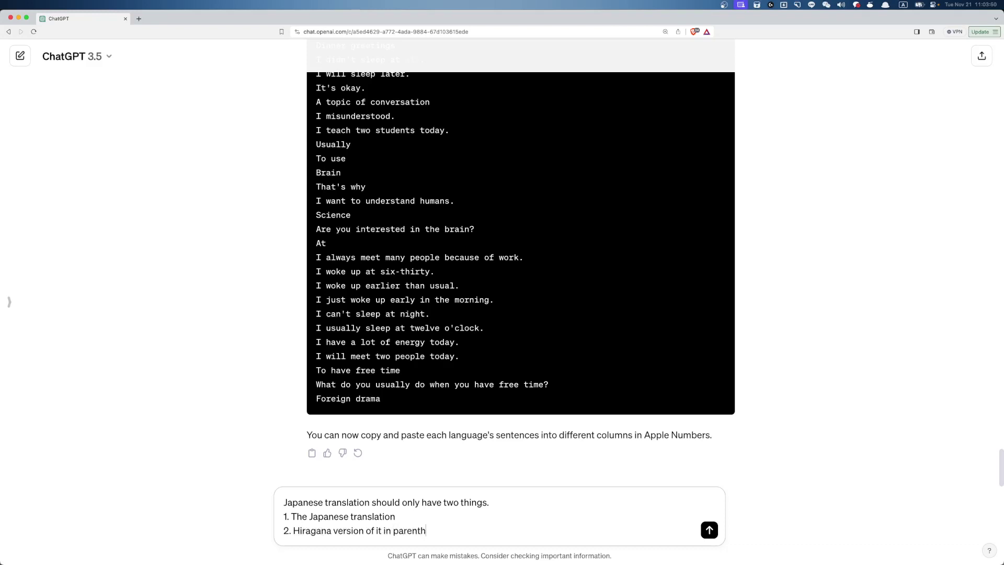
type("eses")
key("Return")
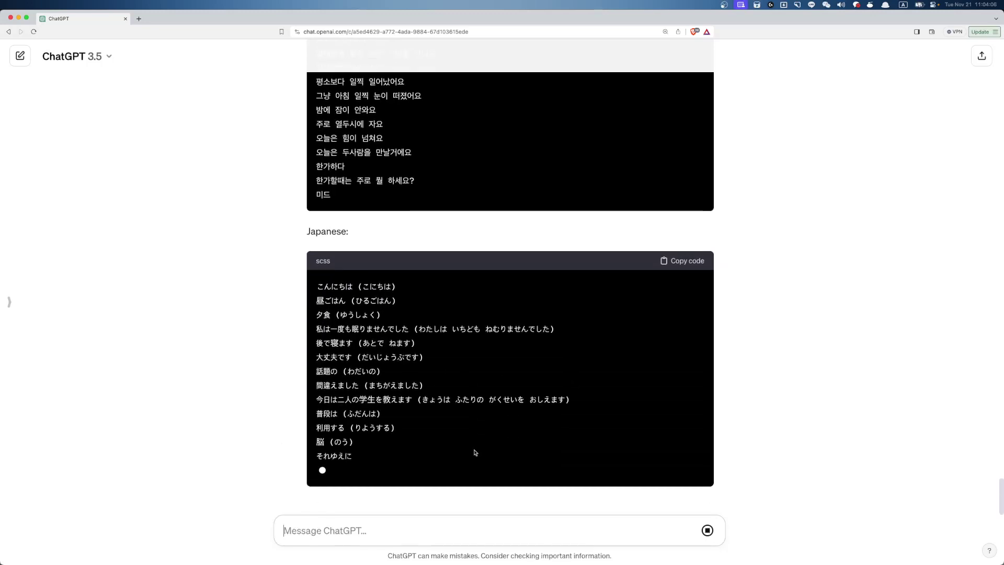
Switch to the Numbers spreadsheet and select the column B cells beside the 11-21 phrases, starting at 좋은아침입니다
key("super+Tab")
scroll(471, 436, "down", 5)
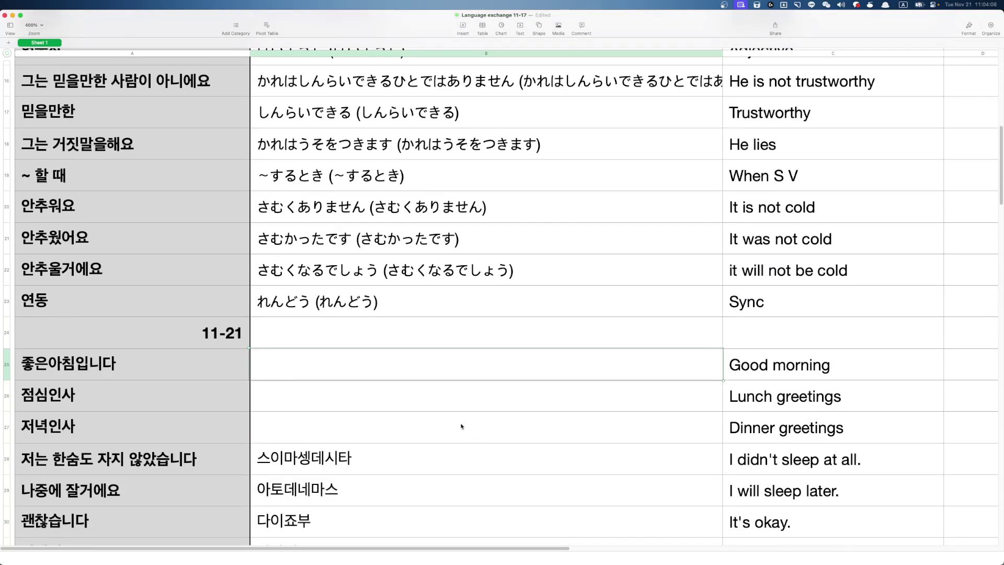
left_click(405, 392)
left_click_drag(395, 368, 420, 563)
scroll(419, 377, "down", 5)
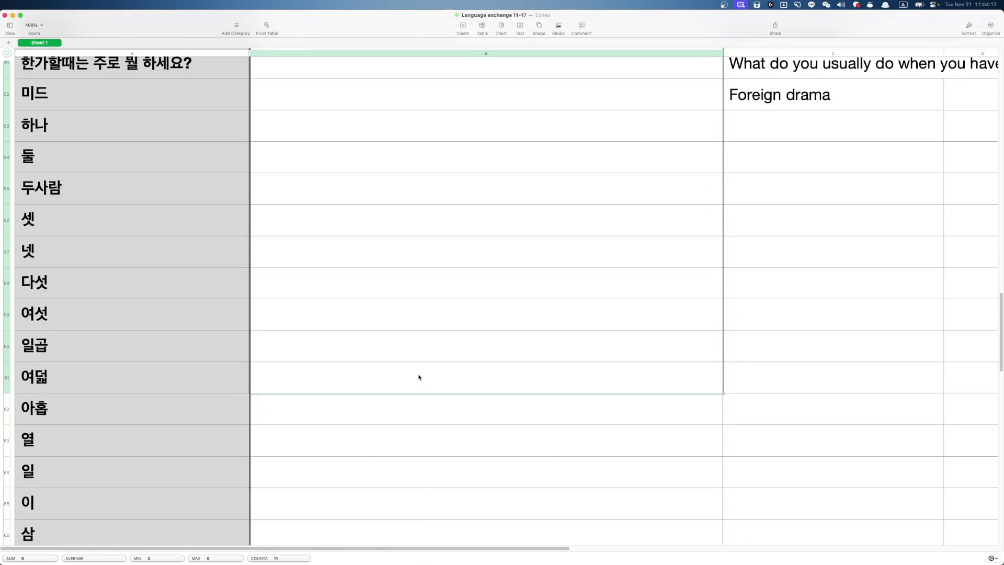
scroll(422, 388, "up", 10)
scroll(422, 389, "up", 5)
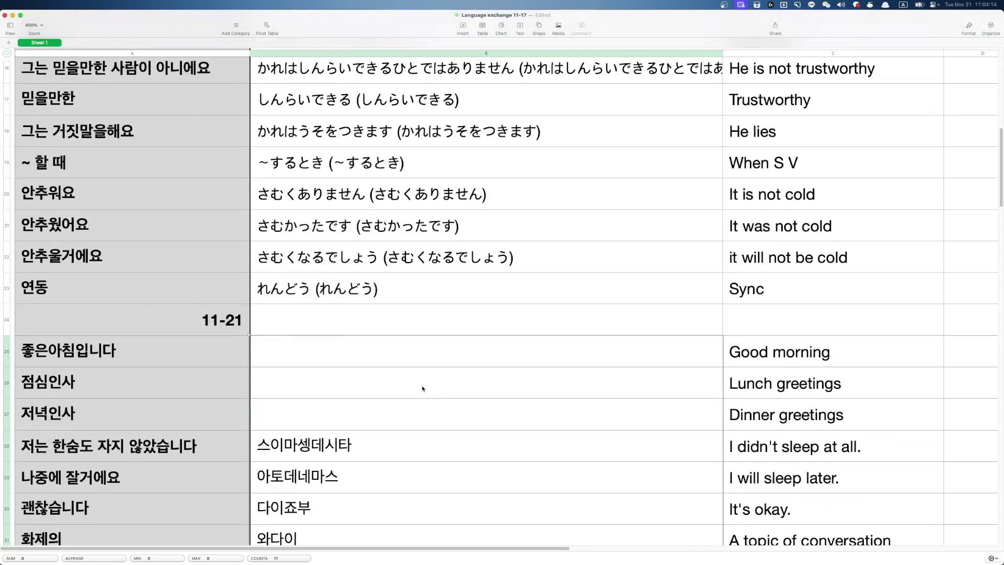
Insert an empty column between the Korean phrases and the existing column B, and select its cell beside 좋은아침입니다
scroll(423, 387, "down", 1)
left_click(426, 364)
left_click(489, 334)
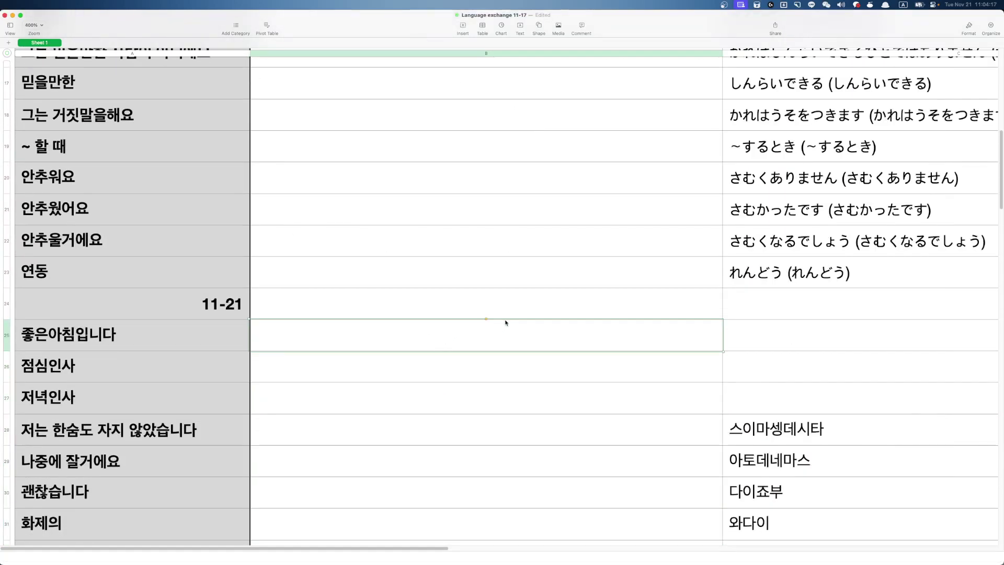
left_click(765, 408)
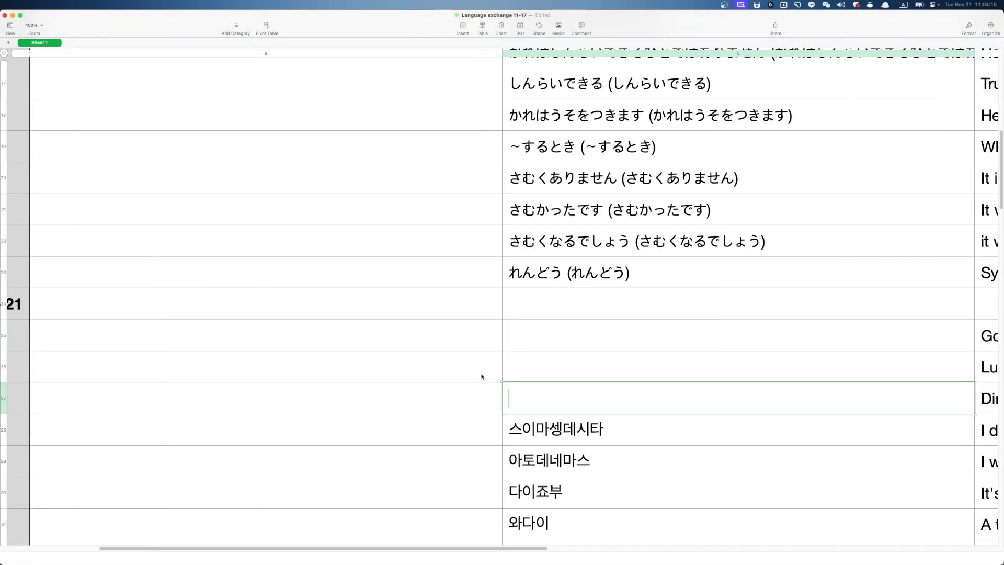
scroll(481, 377, "left", 4)
left_click(531, 338)
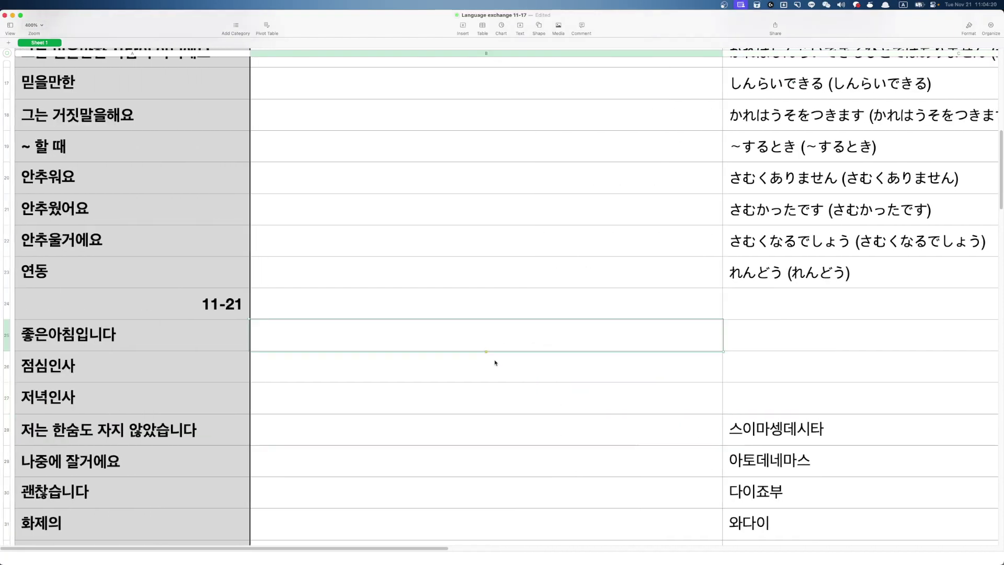
Switch back to ChatGPT and copy the full Japanese list with hiragana in parentheses, from こんにちは to 海外ドラマ
key("super+Tab")
scroll(325, 209, "up", 10)
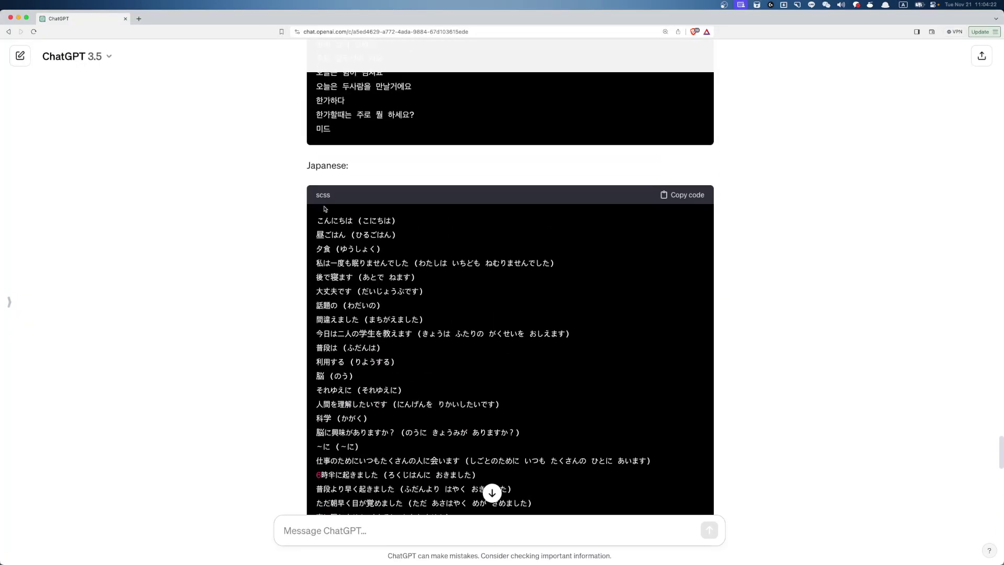
left_click_drag(317, 215, 499, 481)
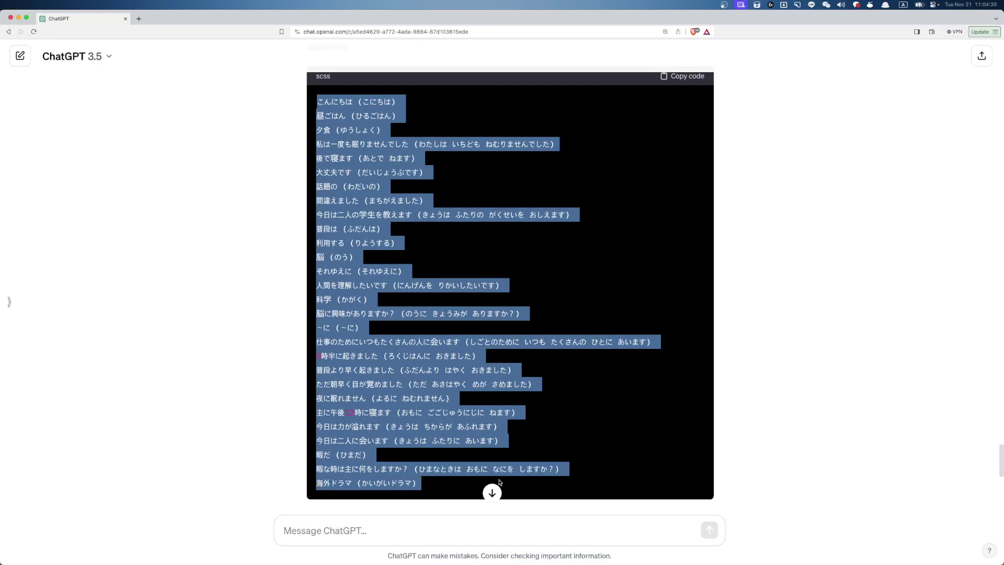
Switch to Numbers, paste the Japanese list into the empty column B starting beside 좋은아침입니다, and check the alignment down to 미드
key("super+Tab")
scroll(430, 254, "up", 10)
scroll(432, 252, "down", 8)
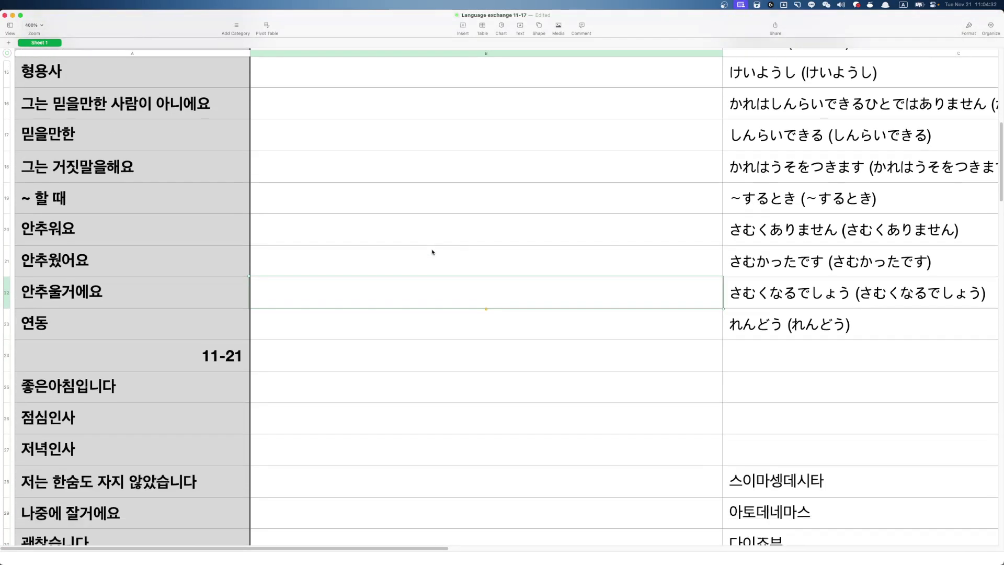
left_click(337, 349)
key("super+v")
scroll(492, 406, "down", 10)
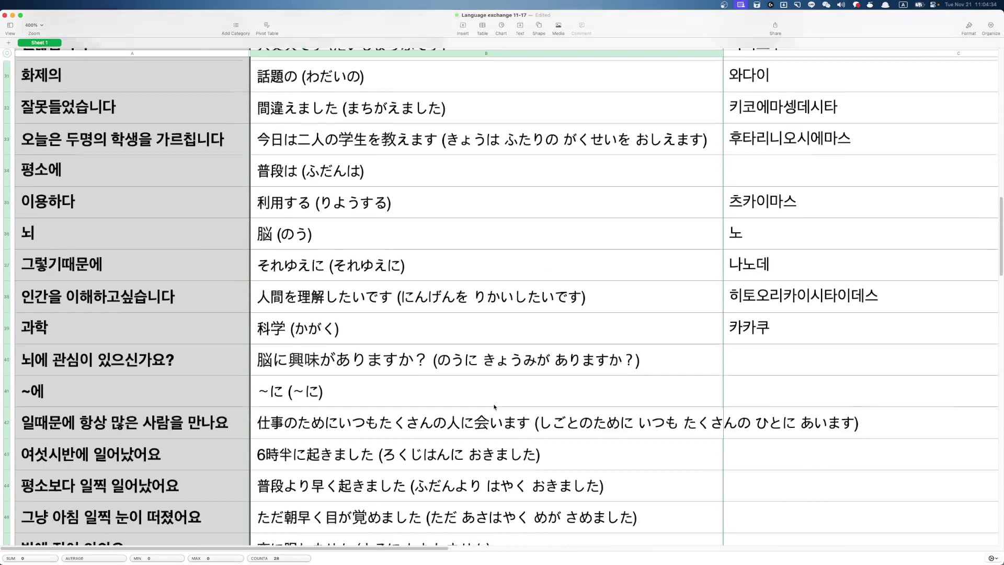
scroll(494, 407, "down", 5)
left_click(459, 444)
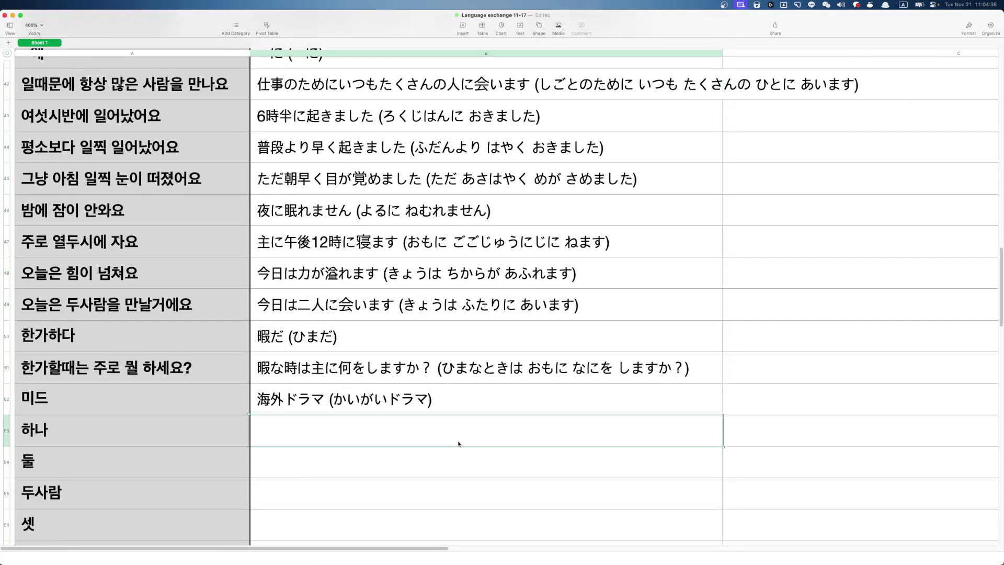
left_click(445, 406)
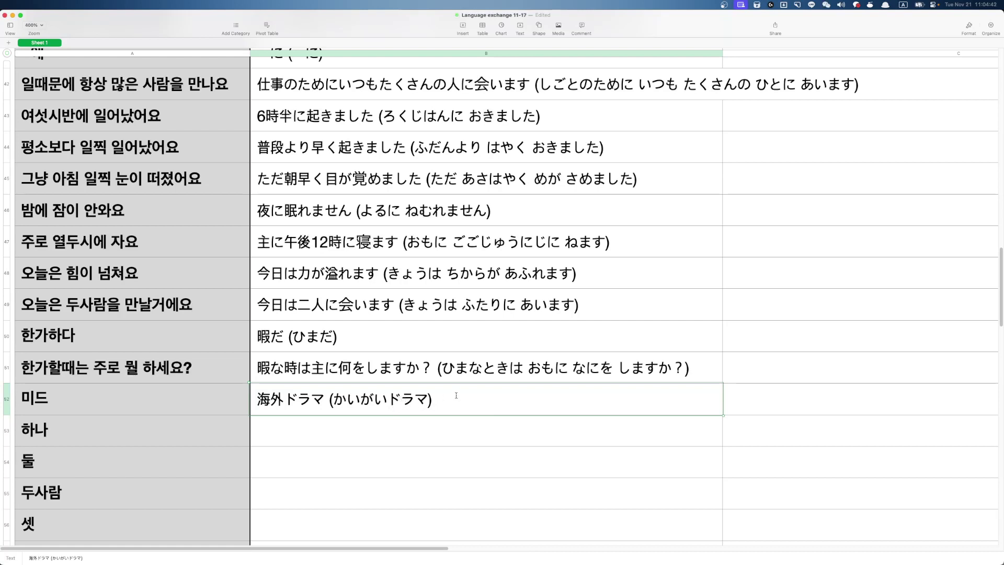
left_click(170, 397)
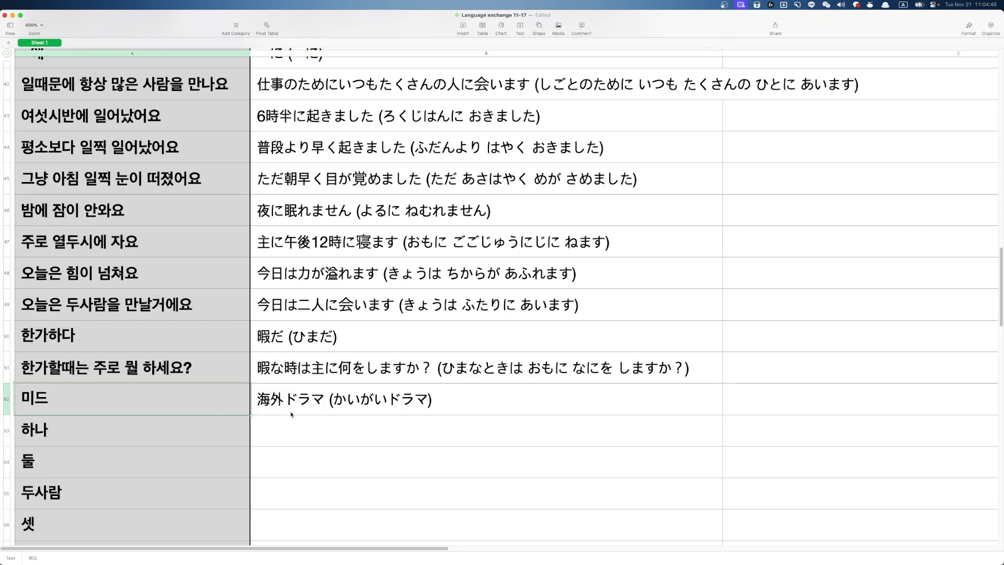
Switch to ChatGPT and send a message clarifying that 미드 means 미국드라마
key("super+Tab")
left_click(372, 529)
type("a")
key("BackSpace")
key("ctrl+space")
type("미")
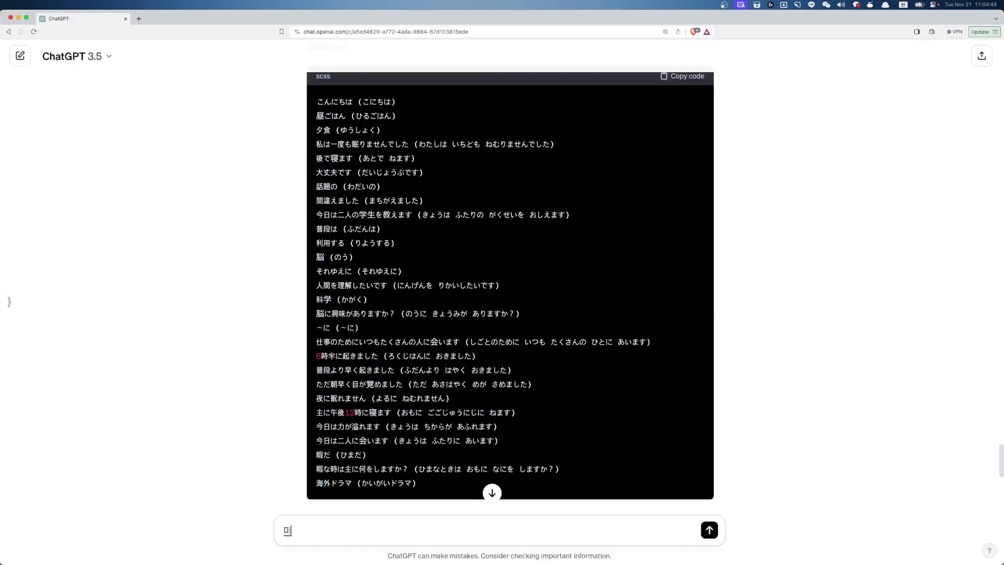
type("ㅣㄷㅡ")
key("ctrl+space")
type("in Japane")
type("국드라마")
key("Return")
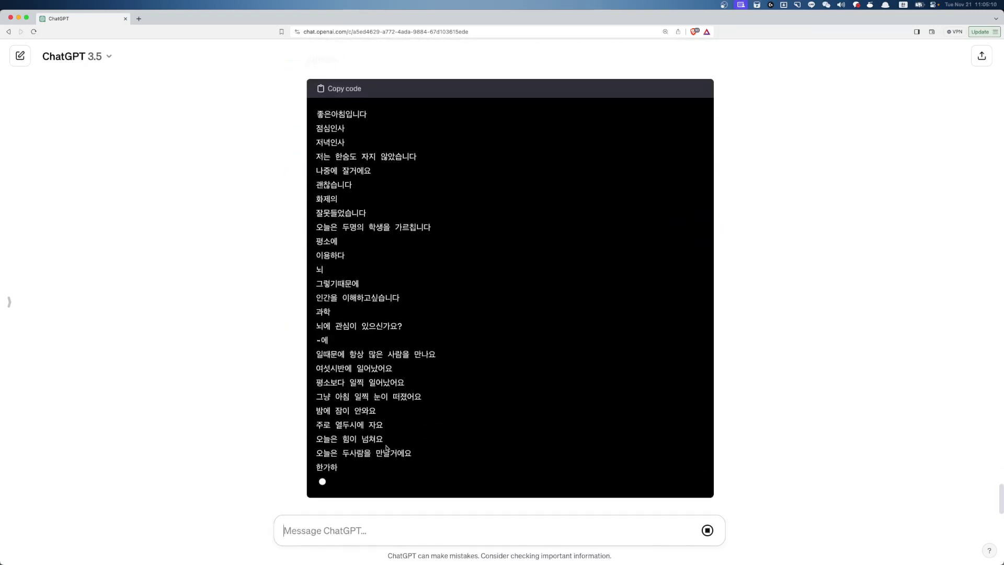
Replace the Japanese entry beside 미드 in Numbers with 米国ドラマ (べいこくドラマ), copied from ChatGPT's revised list
key("super+Tab")
scroll(422, 433, "up", 1)
left_click(426, 424)
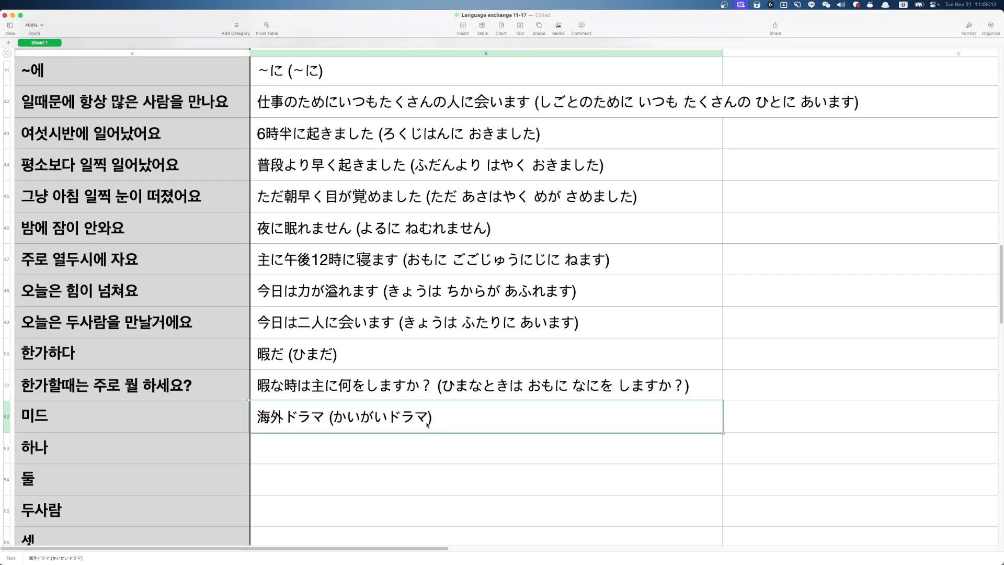
key("super+Tab")
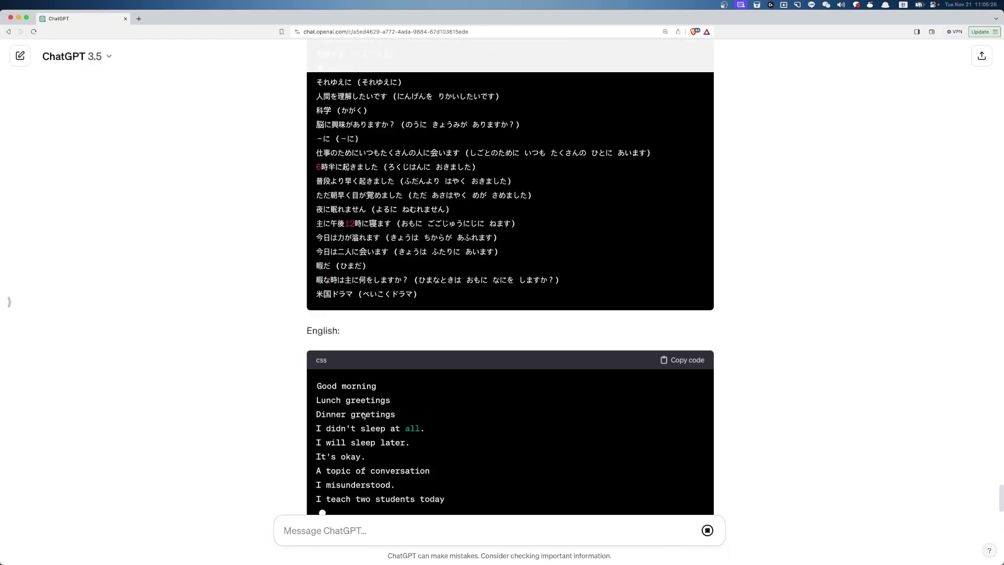
scroll(333, 421, "up", 6)
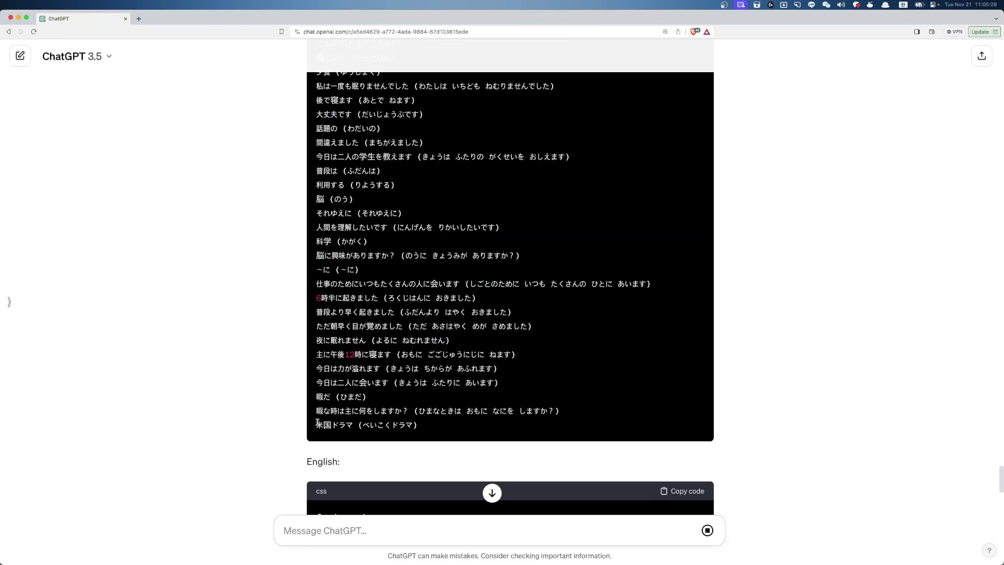
left_click_drag(317, 422, 415, 425)
key("super+Tab")
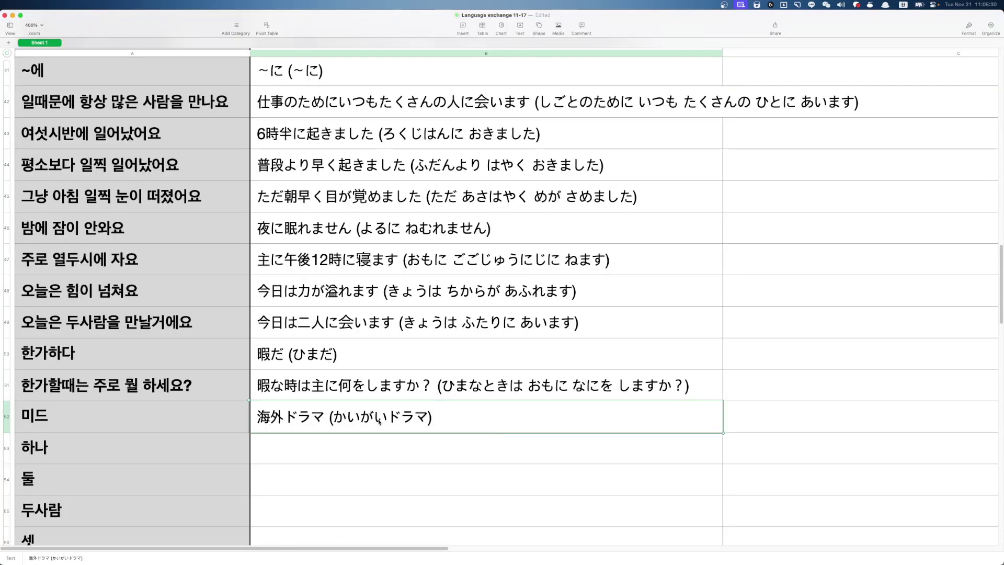
type("米国ドラマ (べいこくドラマ)")
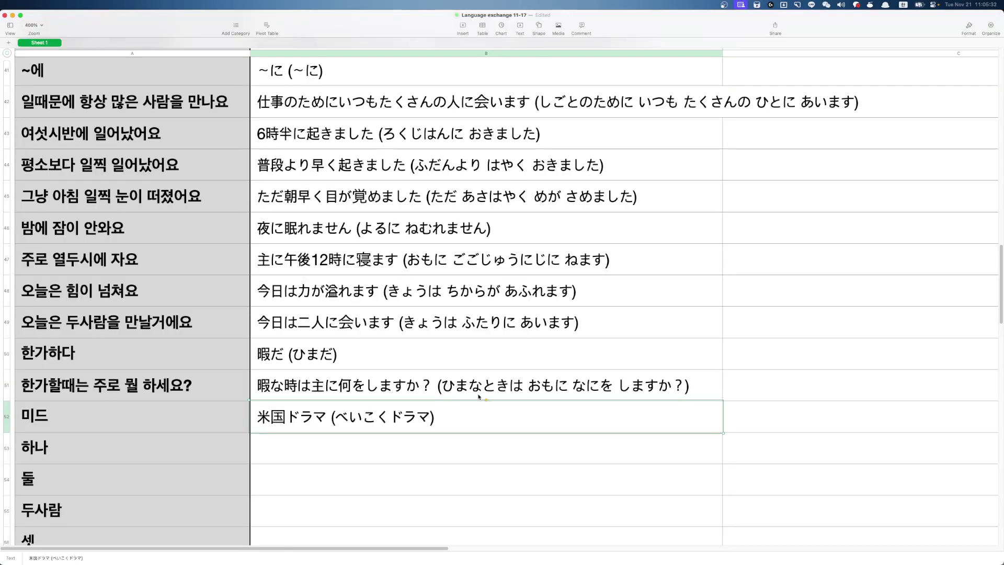
Copy "American drama" from ChatGPT's revised English list and paste it over the English entry in the 미드 row in Numbers
key("super+Tab")
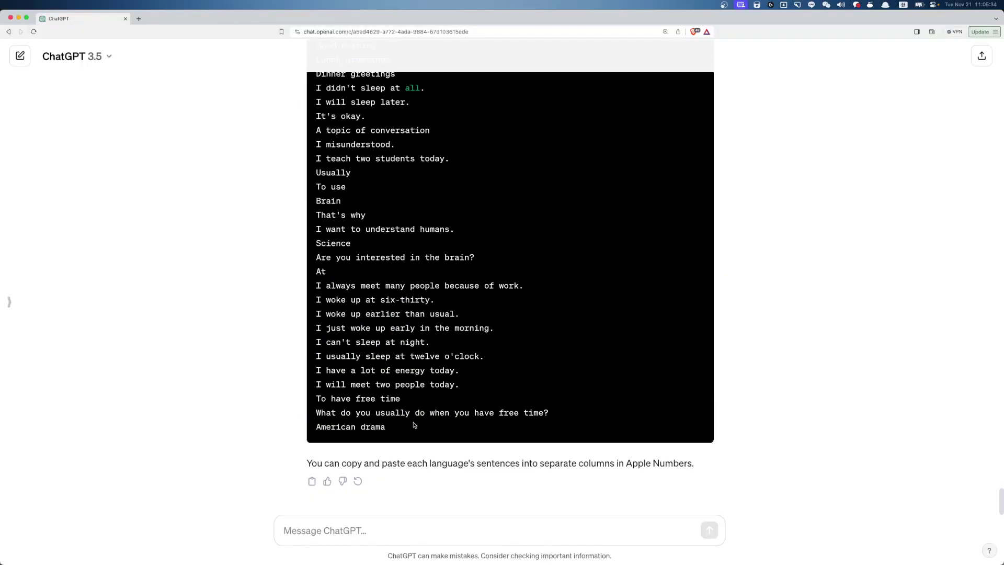
left_click_drag(414, 425, 315, 426)
key("super+c")
key("super+Tab")
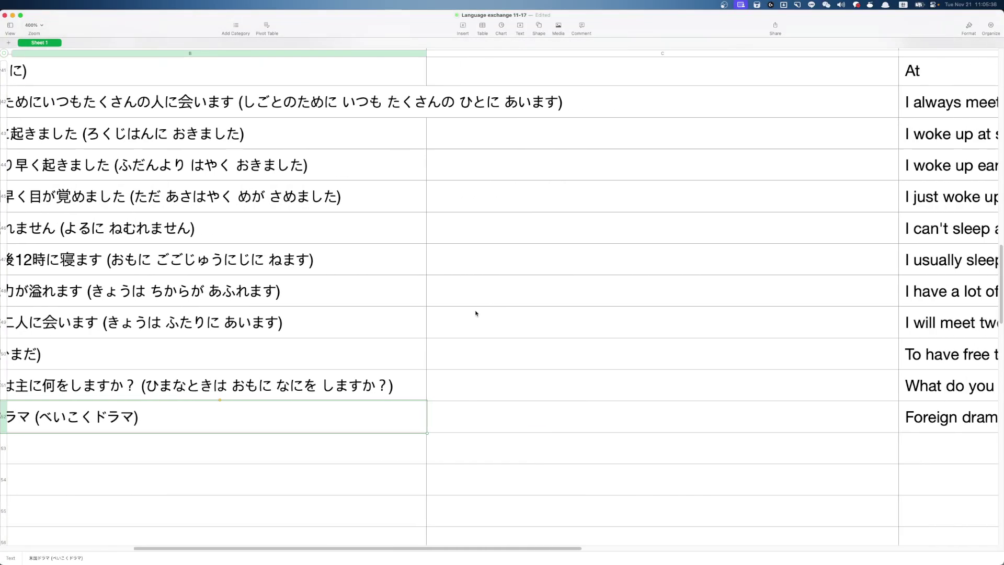
scroll(778, 430, "right", 10)
left_click(608, 420)
key("super+v")
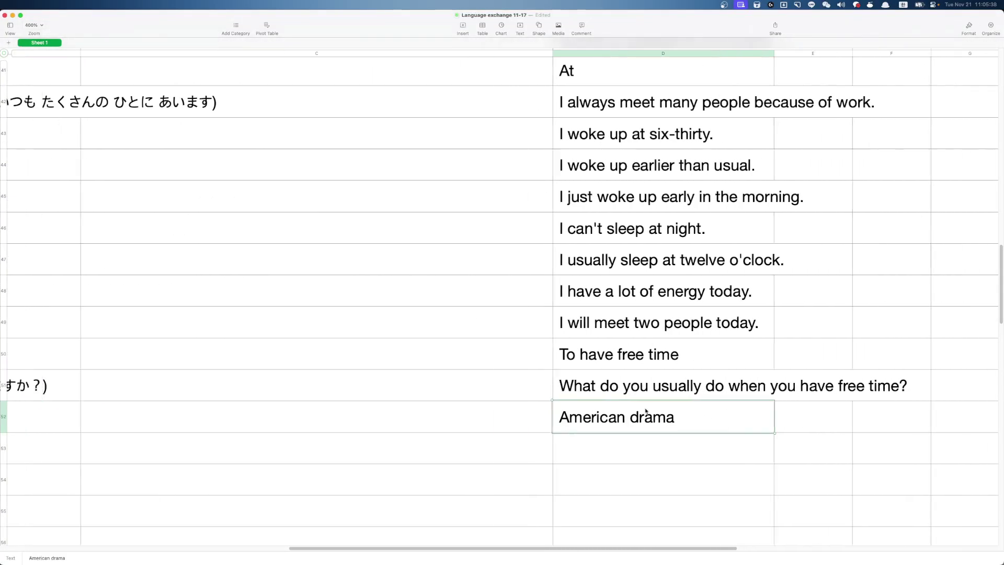
Return to the first 11-21 phrases and have 私は一度も眠りませんでした beside 저는 한숨도 자지 않았습니다 read aloud
scroll(646, 411, "left", 10)
scroll(646, 411, "up", 10)
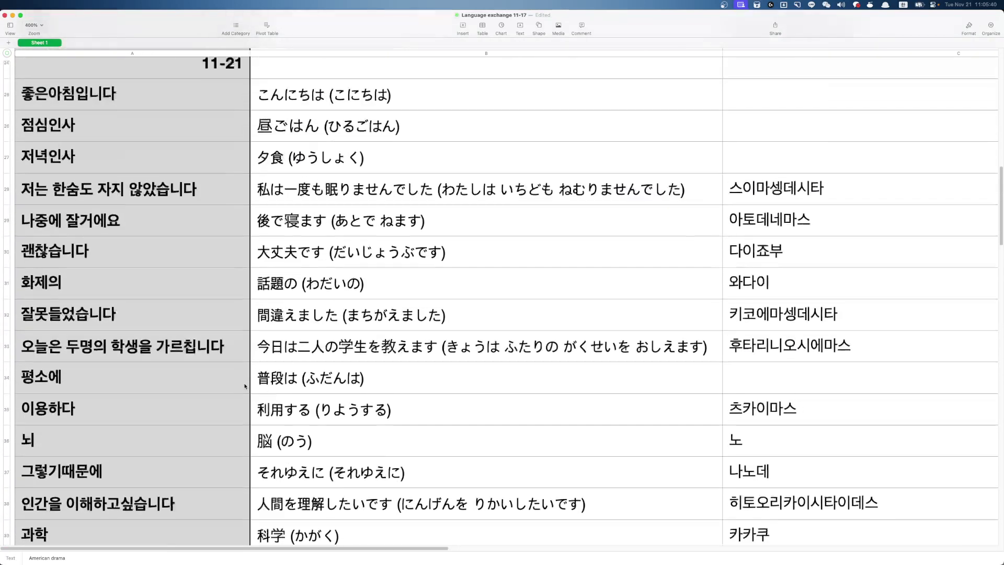
scroll(261, 377, "up", 2)
left_click(316, 320)
left_click(301, 294)
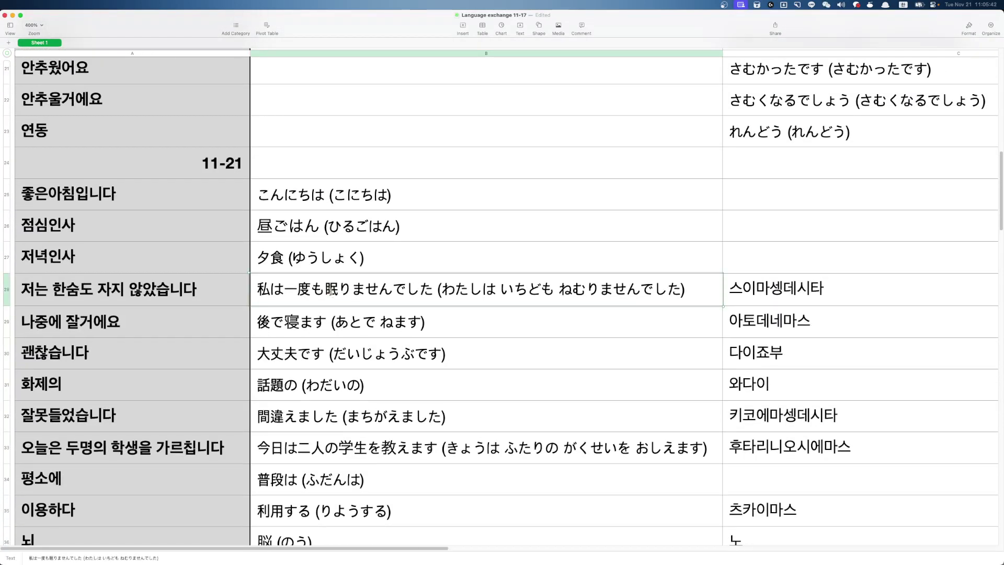
left_click(380, 287)
left_click_drag(427, 289, 253, 294)
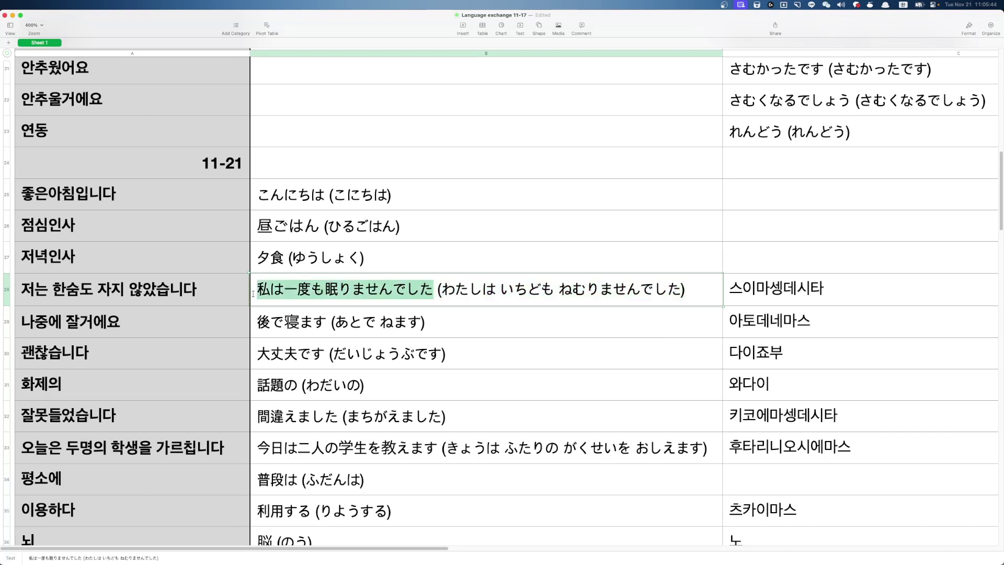
key("alt+Escape")
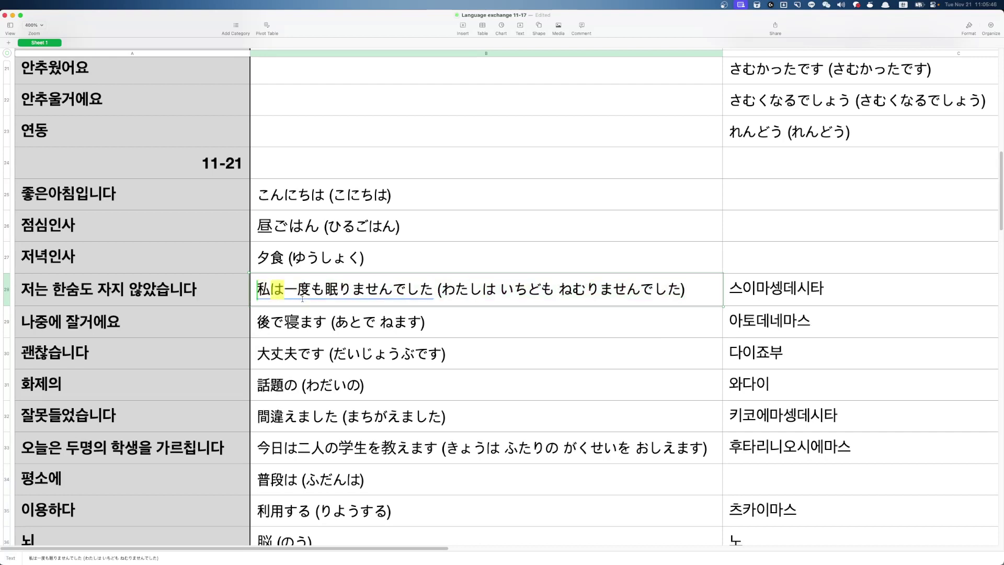
Compare the Japanese sentence beside 저는 한숨도 자지 않았습니다 with the Korean pronunciation notes in the next column
key("Right")
key("Right")
key("Right")
key("Return")
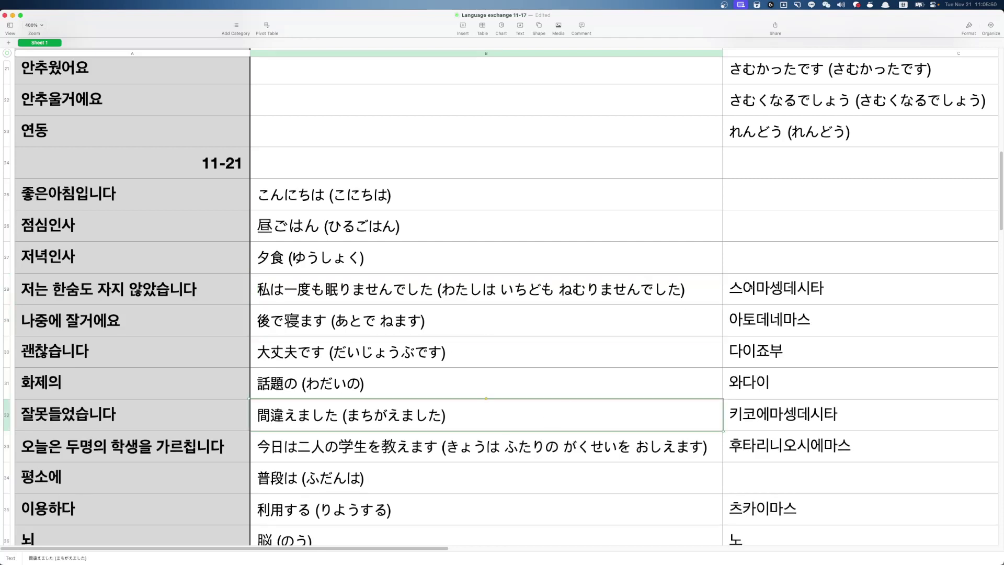
left_click(751, 288)
left_click(772, 247)
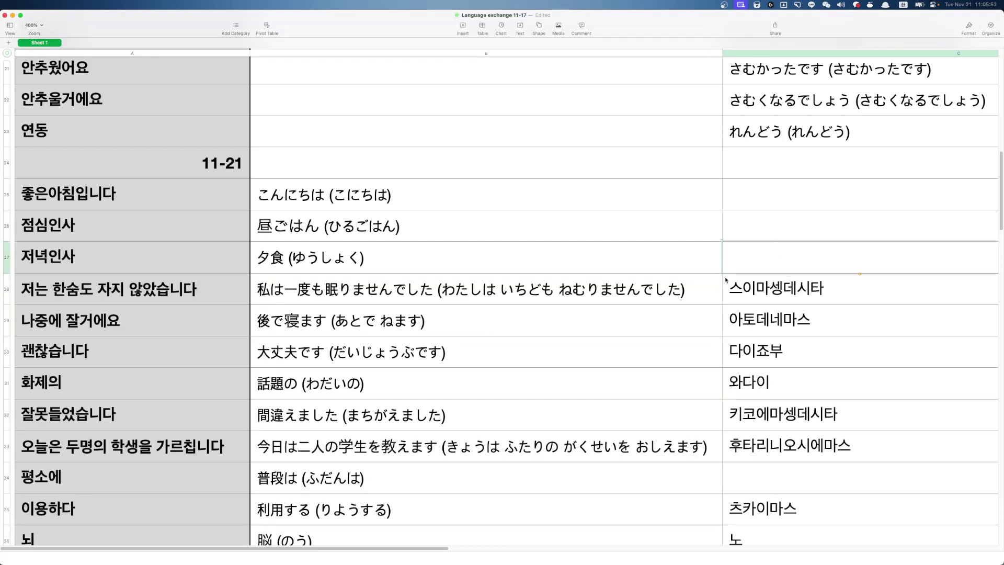
left_click(740, 301)
left_click(757, 312)
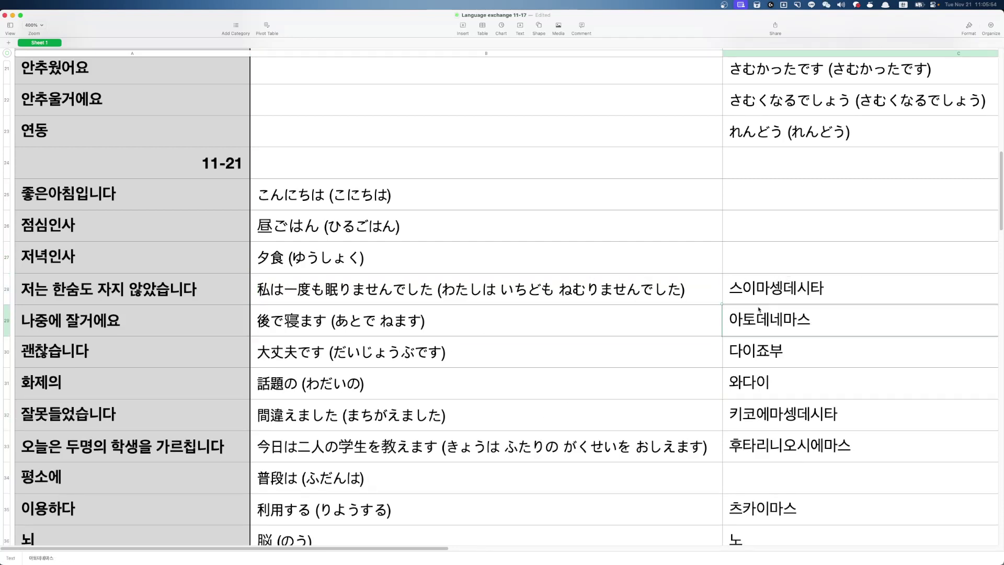
left_click(651, 332)
left_click(661, 293)
left_click(731, 284)
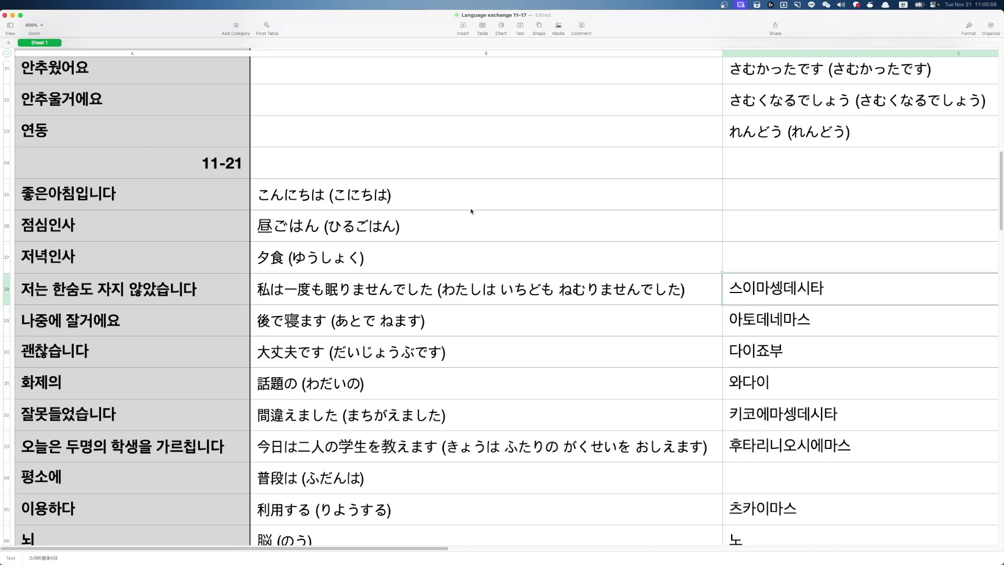
left_click_drag(470, 208, 466, 331)
left_click(497, 374)
left_click(499, 298)
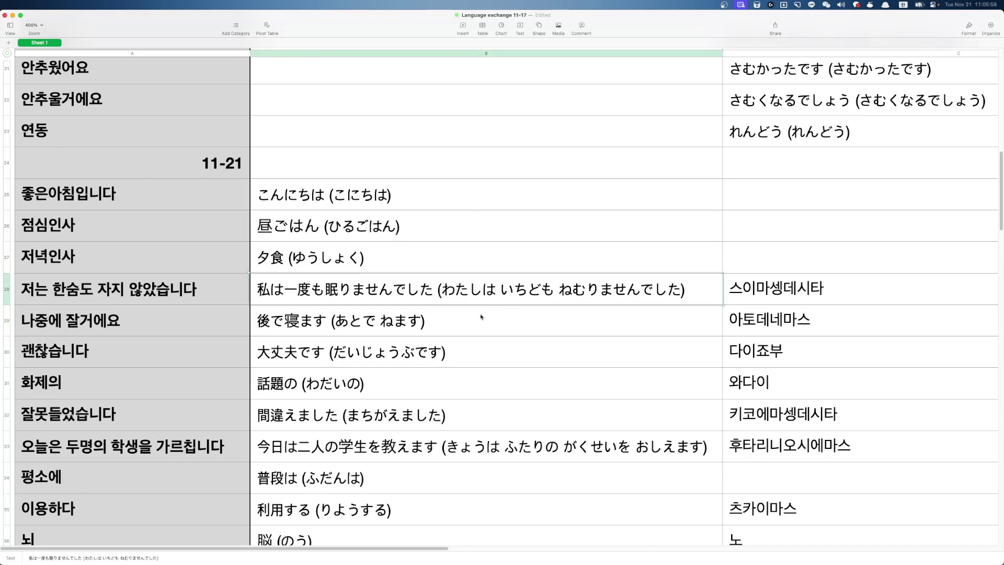
Switch to the Finder folder 언어교환 2일차 Language exchange D2 and open YouTube Studio's video upload page in the browser
key("super+Tab")
key("super+Tab")
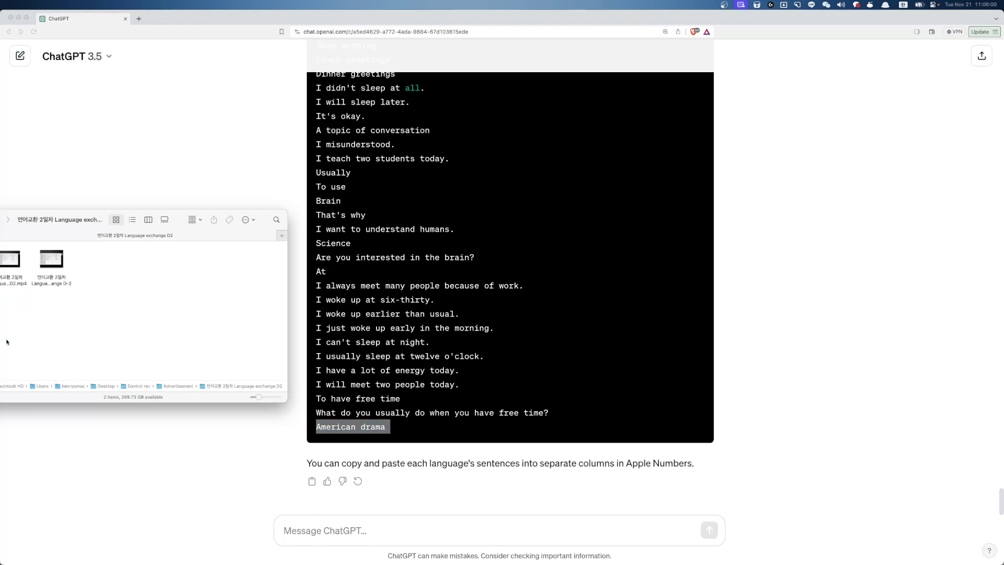
left_click(57, 284)
key("Return")
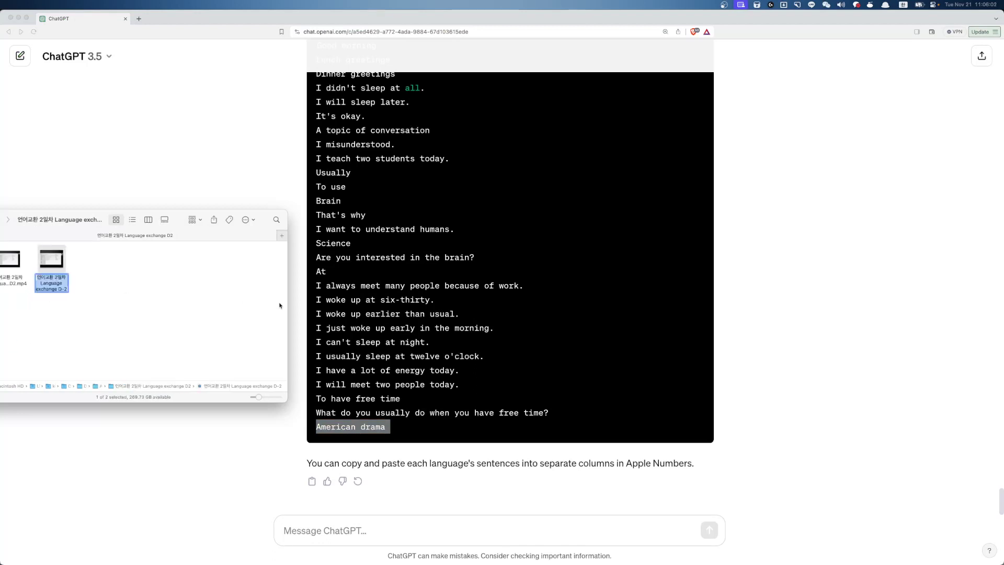
left_click(145, 300)
left_click(64, 286)
key("alt+space")
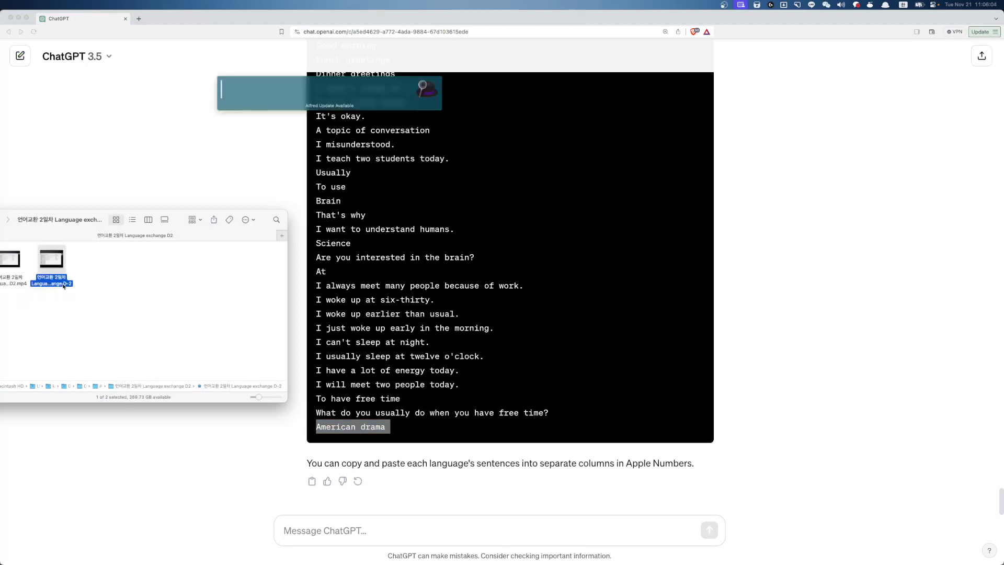
type("스ㅐ")
key("Return")
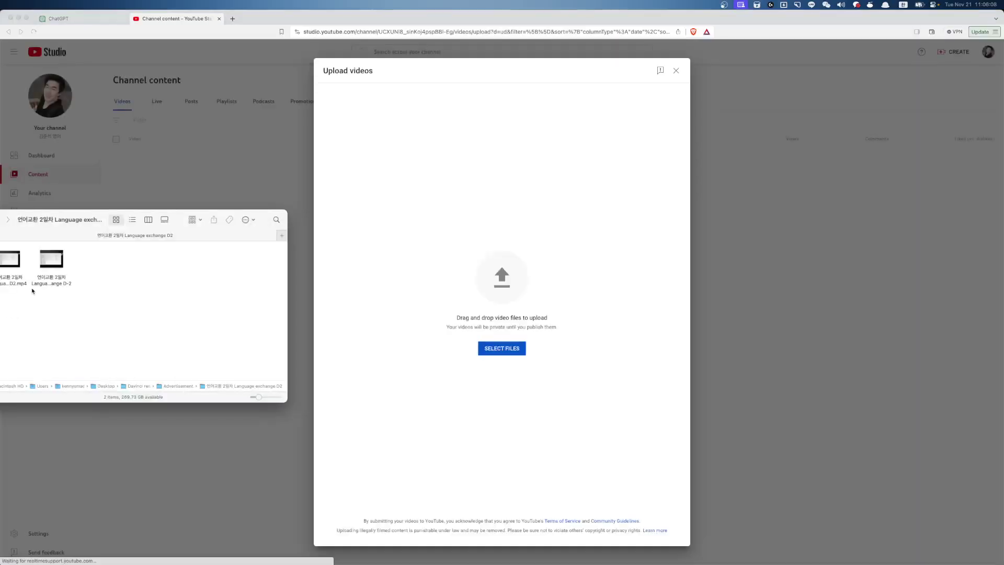
Upload the video file 언어교환 2일차 Language exchange D-2 from Finder to YouTube Studio
left_click_drag(50, 277, 598, 377)
key("super+Tab")
left_click(222, 309)
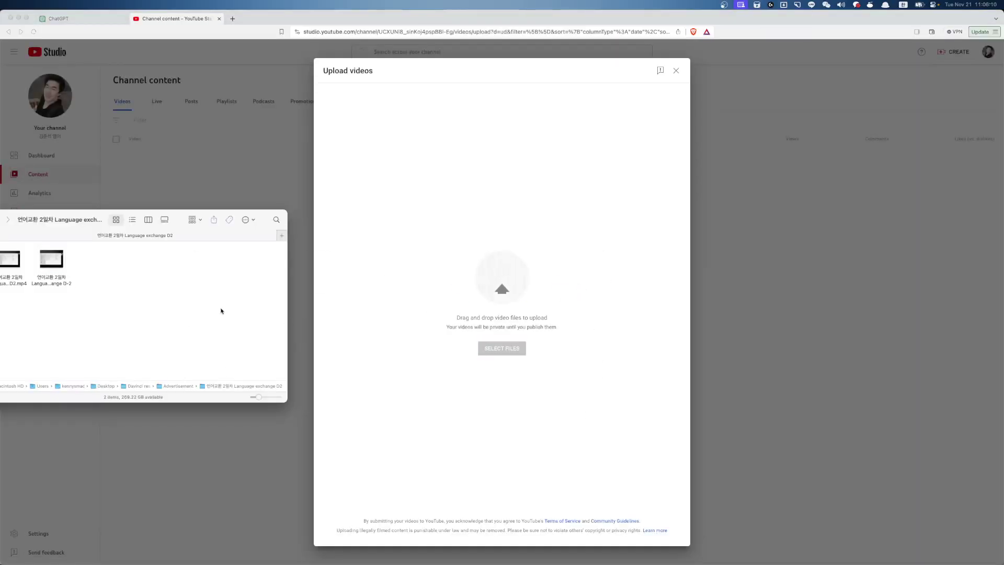
Paste the prepared Korean introduction with the contact details into the video's description
left_click(464, 207)
left_click(459, 218)
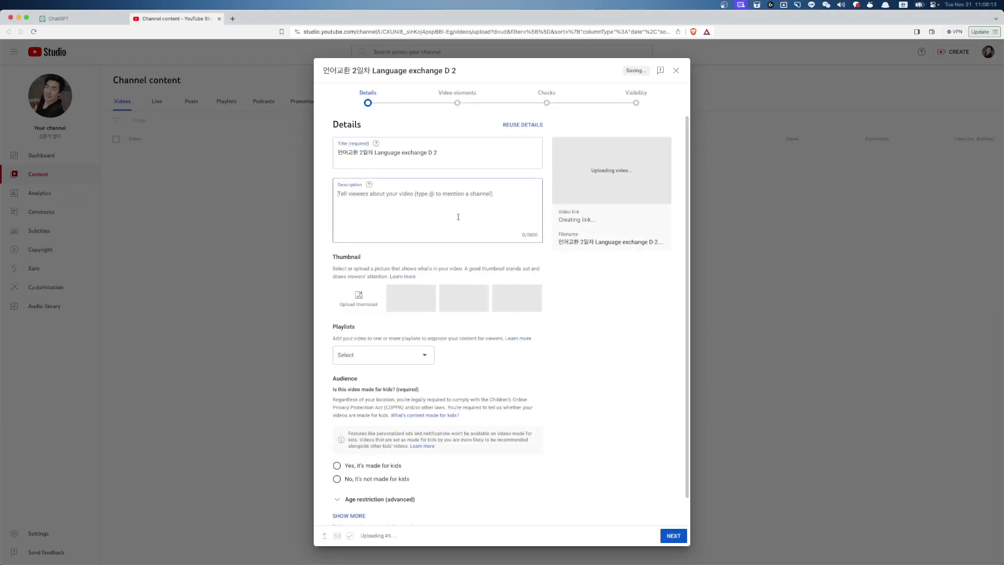
key("shift+super+v")
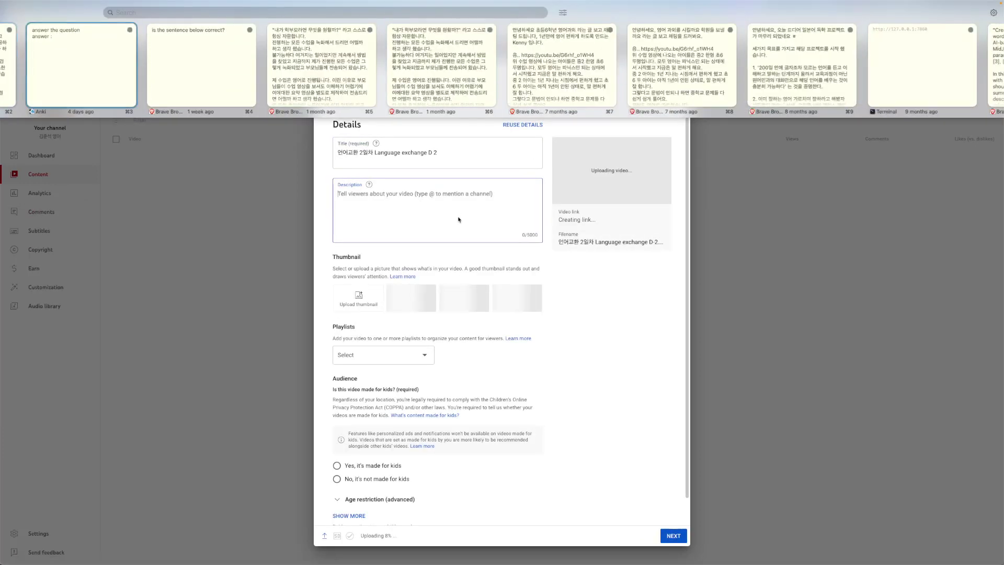
key("Escape")
key("super+v")
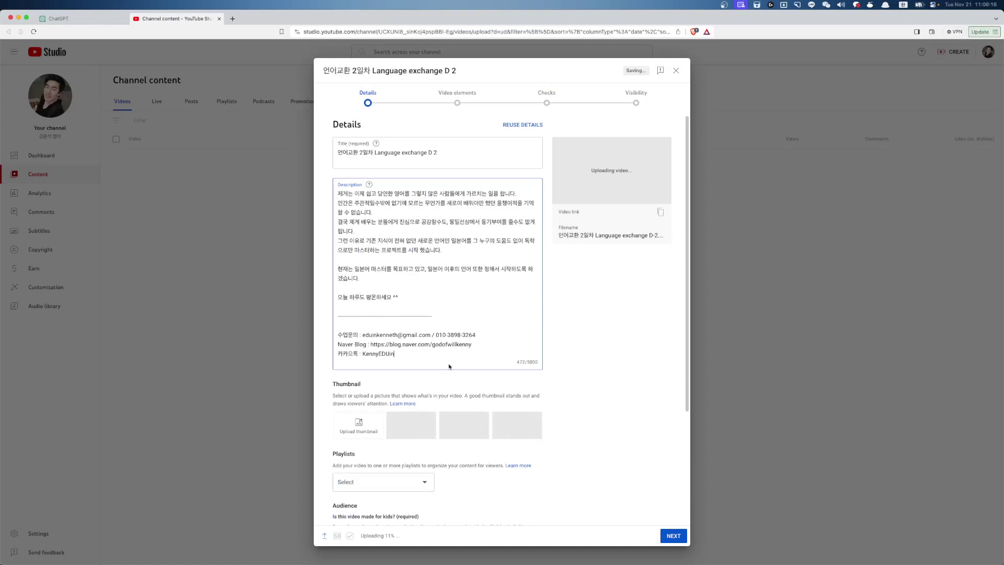
Add the video to the Japanese from a scratch playlist and mark it as not made for kids
scroll(458, 217, "down", 10)
left_click(404, 441)
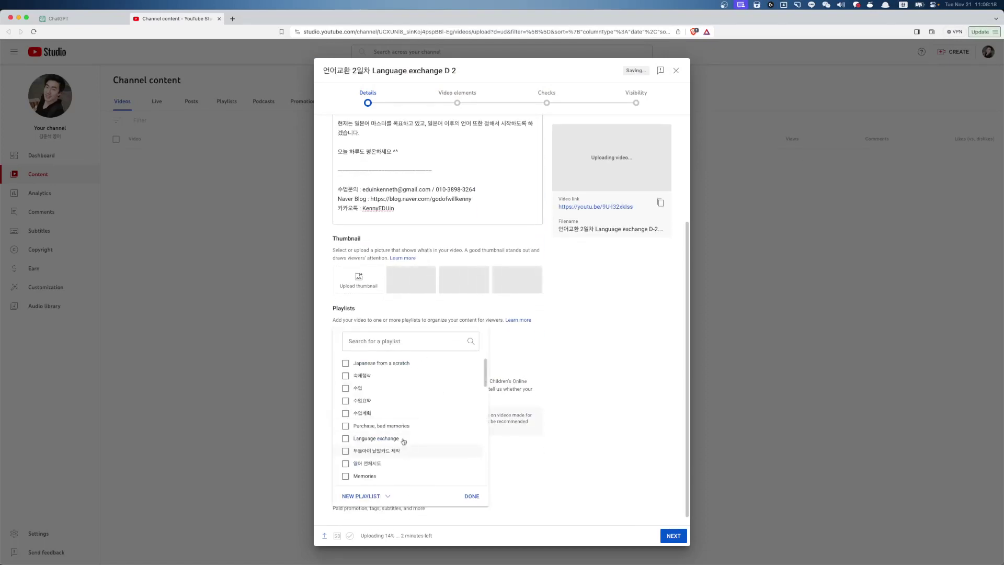
left_click(375, 364)
left_click(468, 495)
left_click(391, 461)
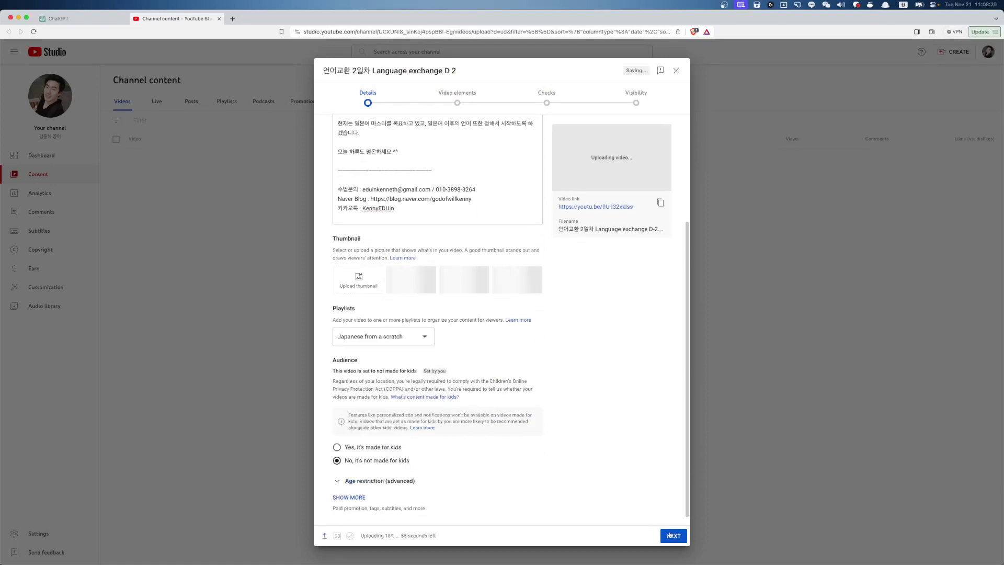
Proceed to the video's visibility settings, choose Unlisted and save
triple_click(674, 536)
left_click(373, 227)
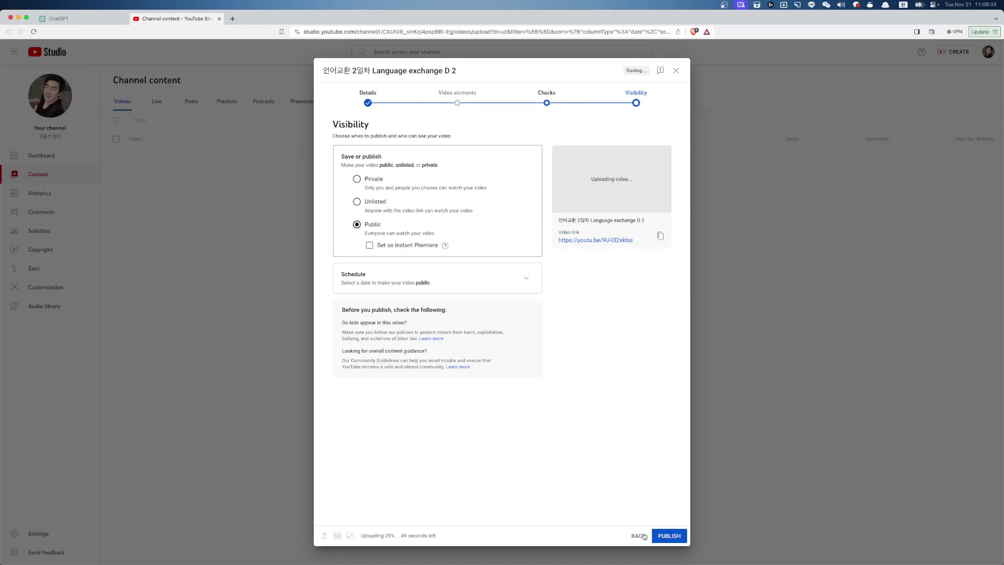
left_click(366, 208)
left_click(673, 536)
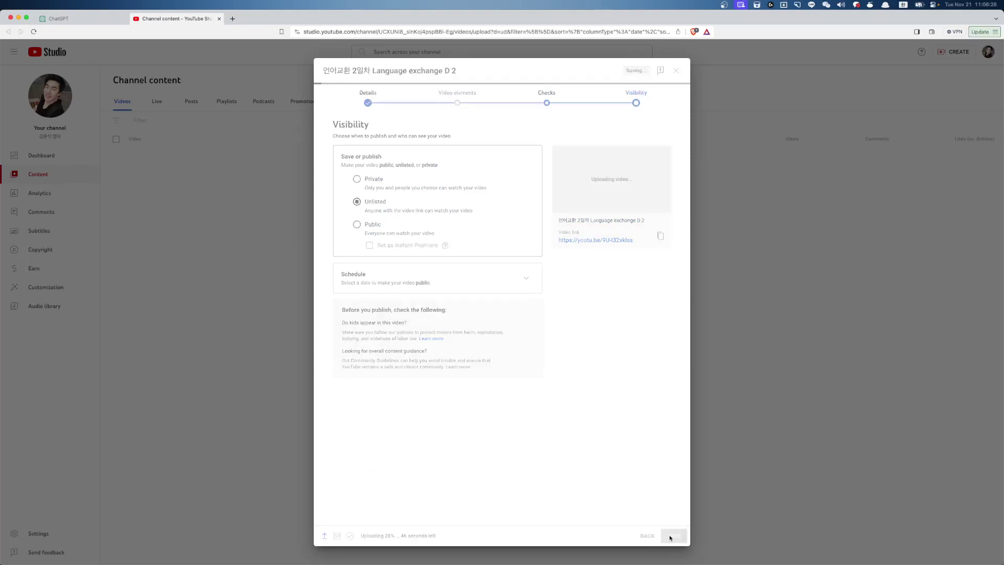
Return to the ChatGPT conversation and review its revised Japanese phrase list
key("super+Tab")
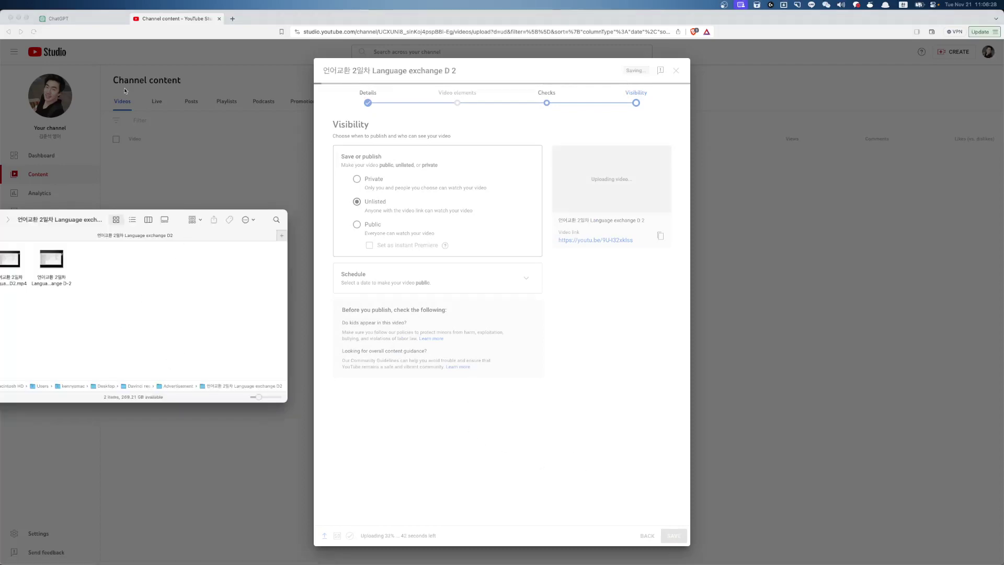
left_click(101, 20)
left_click(246, 358)
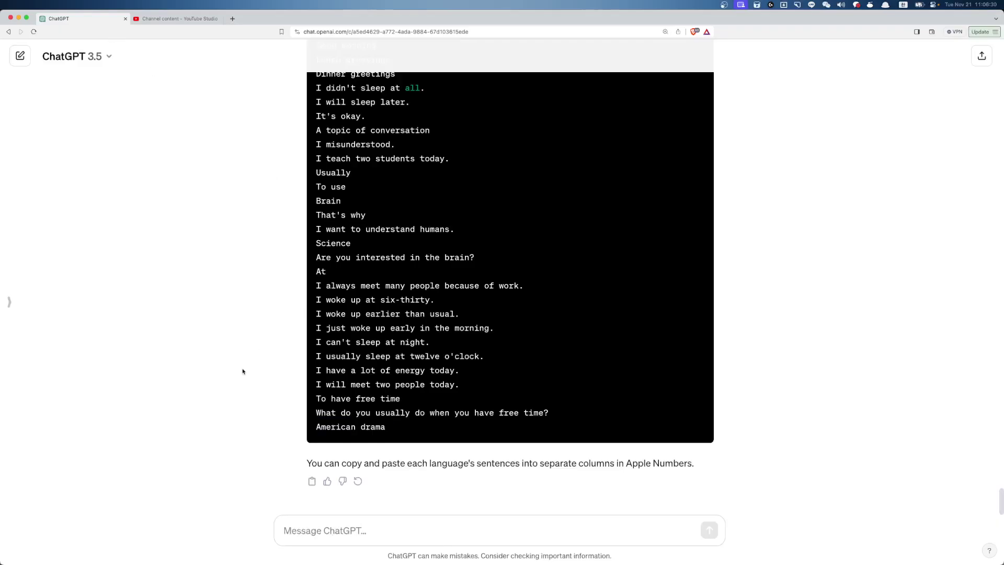
double_click(511, 462)
left_click_drag(530, 463, 694, 465)
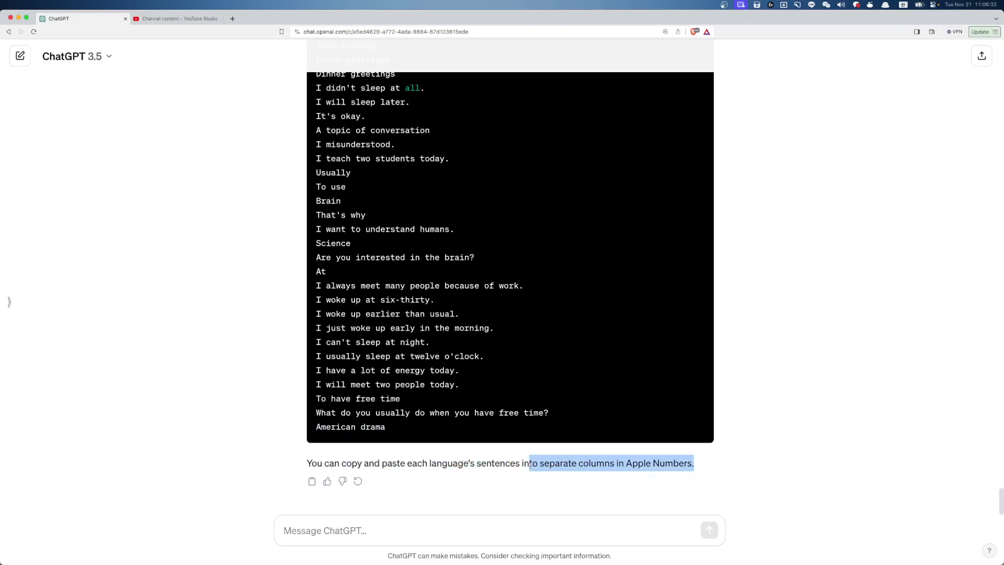
scroll(460, 474, "up", 6)
scroll(233, 413, "up", 6)
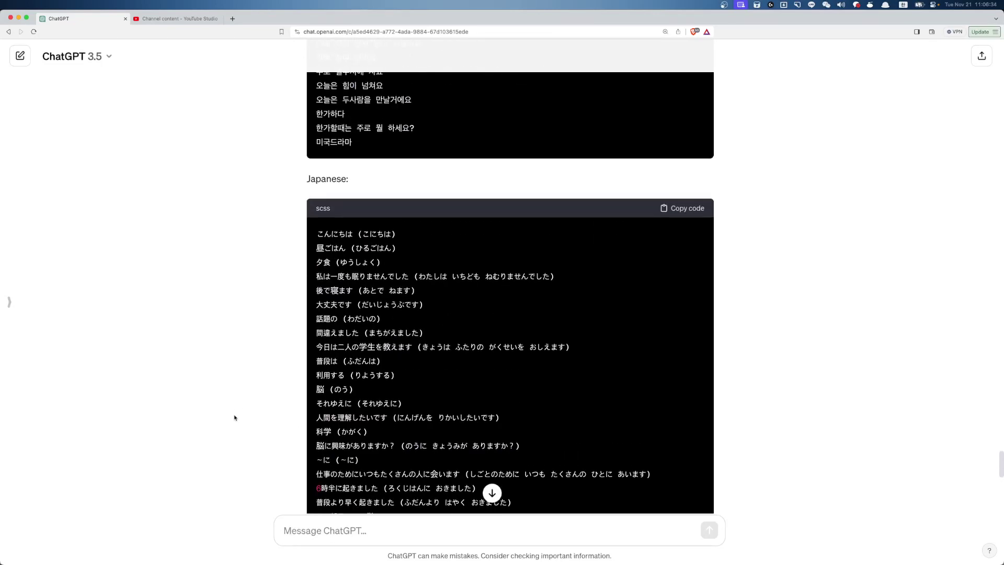
Switch to the Numbers phrase sheet and have 後で寝ます beside 나중에 잘거에요 read aloud
key("super+Tab")
left_click(199, 440)
key("ctrl+Up")
left_click(99, 137)
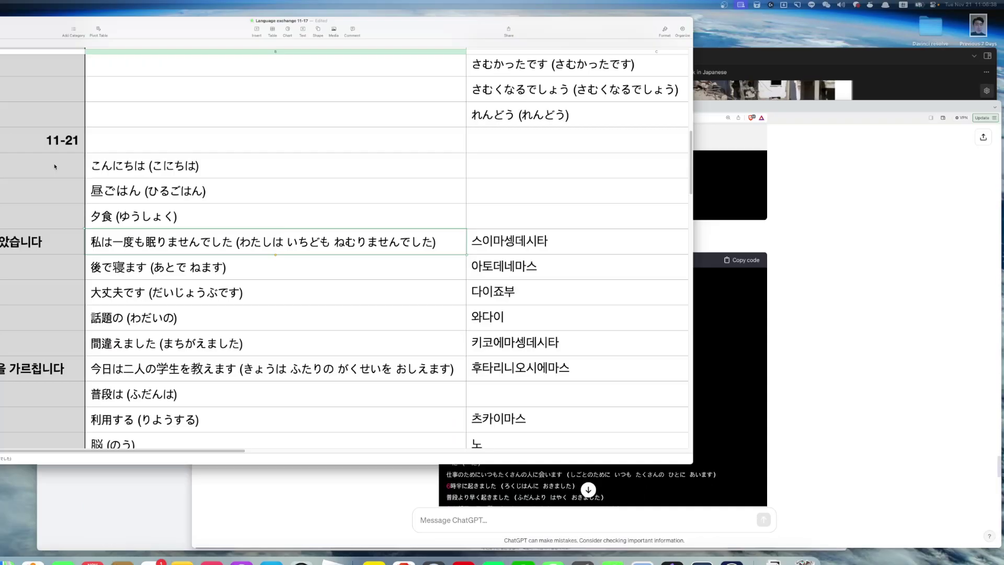
scroll(511, 285, "up", 3)
scroll(511, 285, "right", 5)
scroll(510, 285, "down", 5)
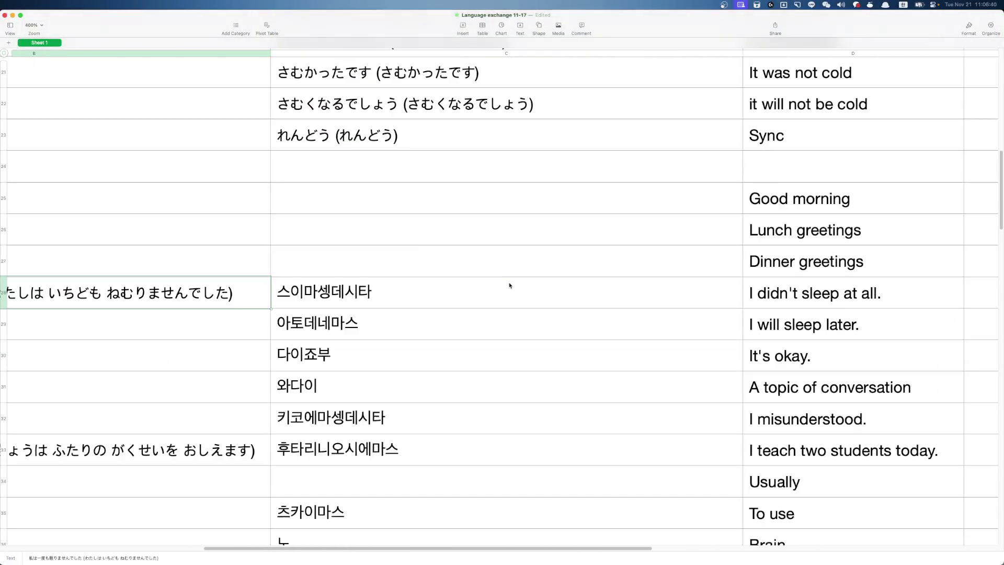
left_click(416, 242)
scroll(417, 225, "left", 5)
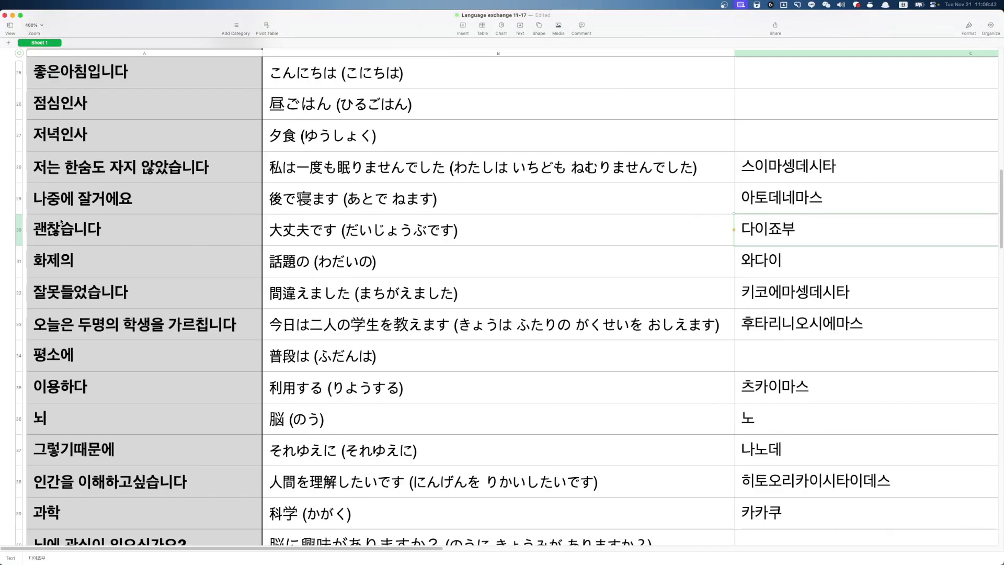
double_click(324, 199)
left_click_drag(325, 199, 258, 204)
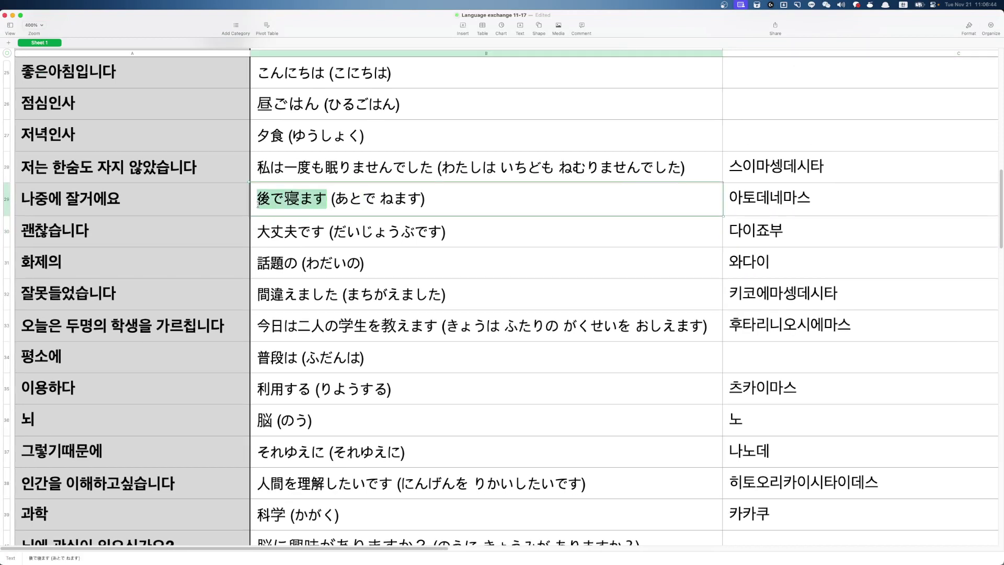
left_click(267, 201)
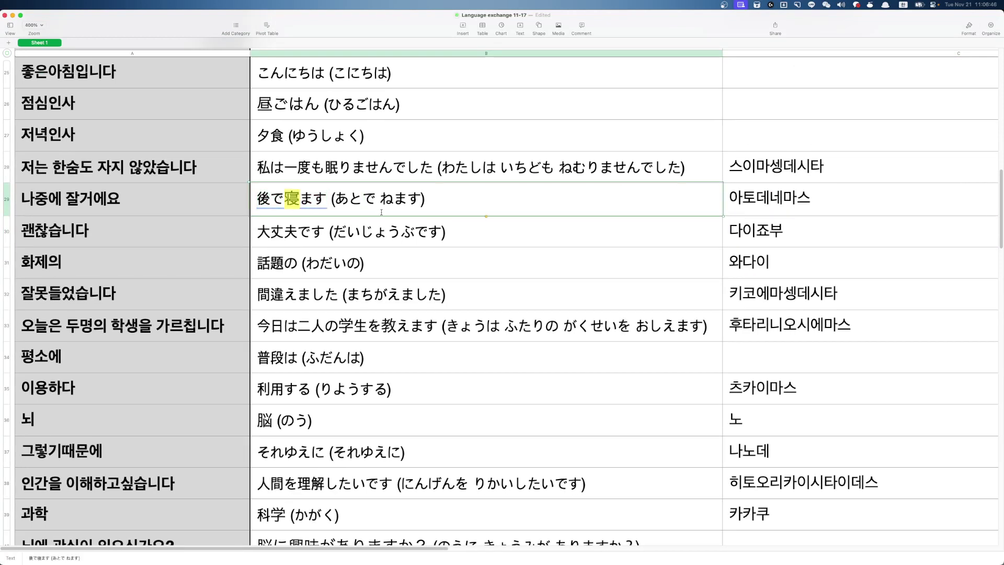
left_click(763, 200)
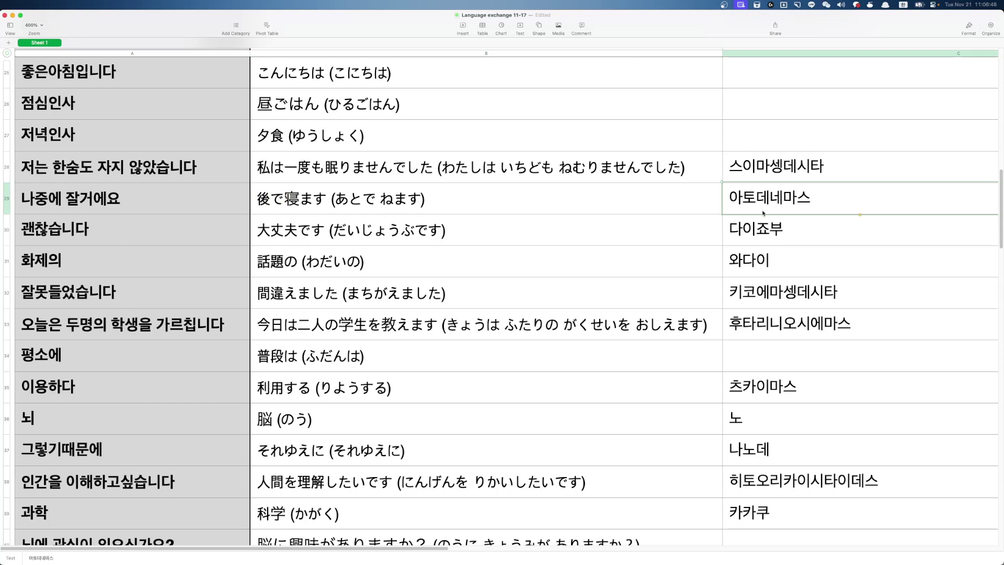
Have 大丈夫です beside 괜찮습니다 and 話題の beside 화제의 read aloud
left_click(284, 221)
double_click(279, 233)
left_click(311, 230)
left_click(302, 263)
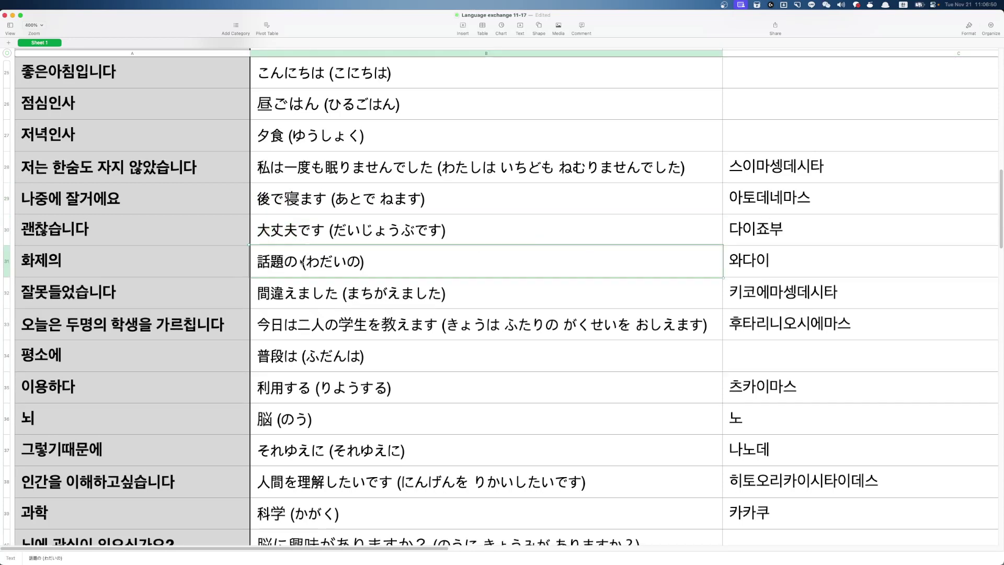
left_click(298, 261)
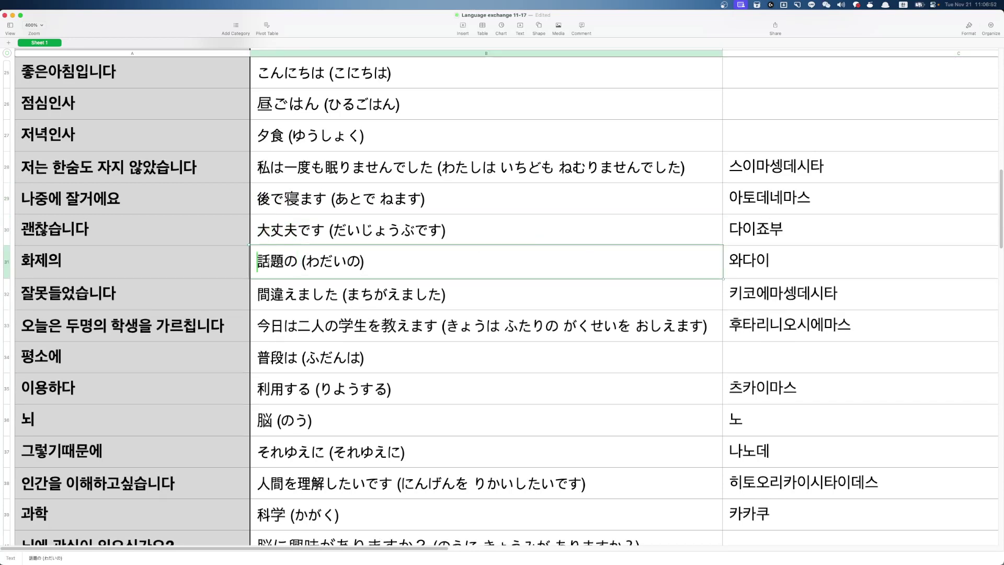
double_click(296, 261)
key("Left")
Have 間違えました beside 잘못들었습니다 read aloud
left_click(308, 296)
double_click(307, 295)
left_click_drag(337, 294, 260, 294)
left_click(259, 294)
double_click(261, 294)
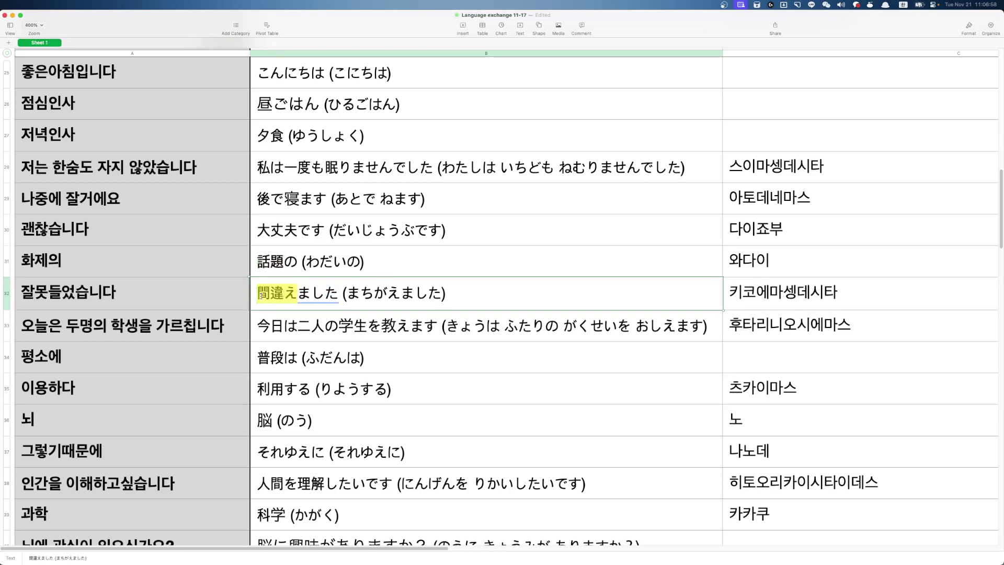
left_click(261, 295)
left_click(322, 324)
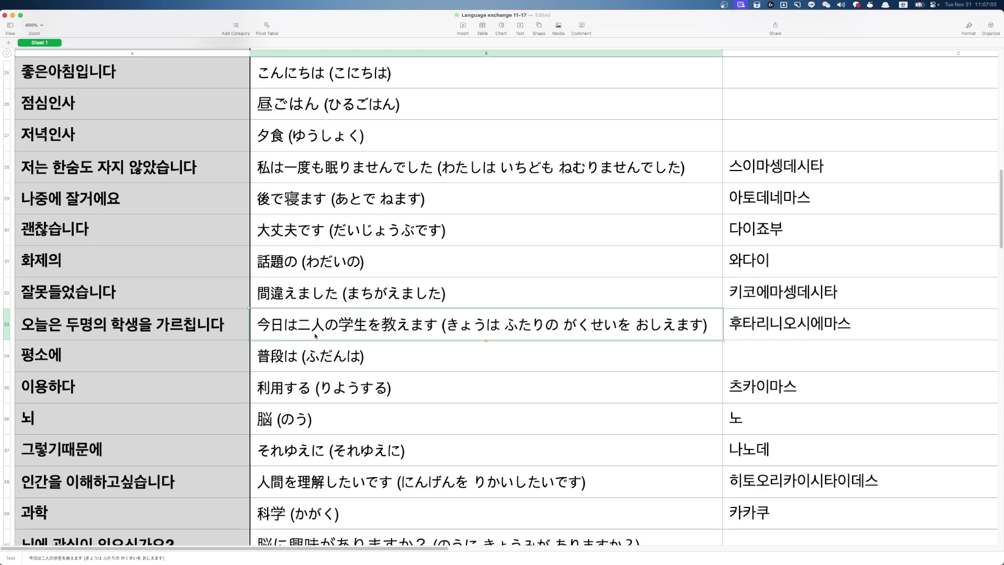
Copy 間違えました from the 잘못들었습니다 row, look it up in the Daum English dictionary, and close the dictionary page
left_click(340, 306)
double_click(330, 296)
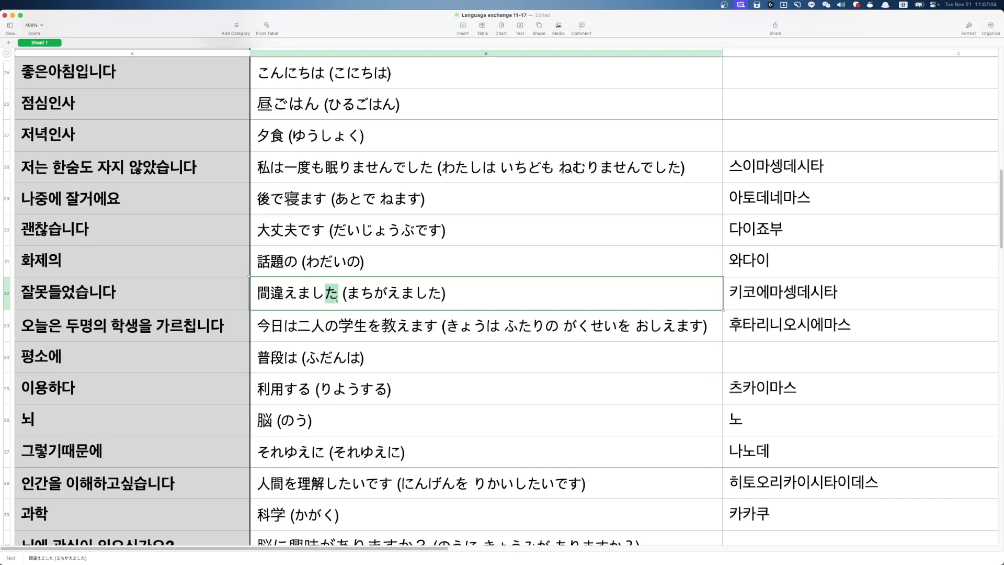
left_click_drag(338, 296, 222, 301)
key("super+c")
key("alt+space")
type("ㄷㅇ")
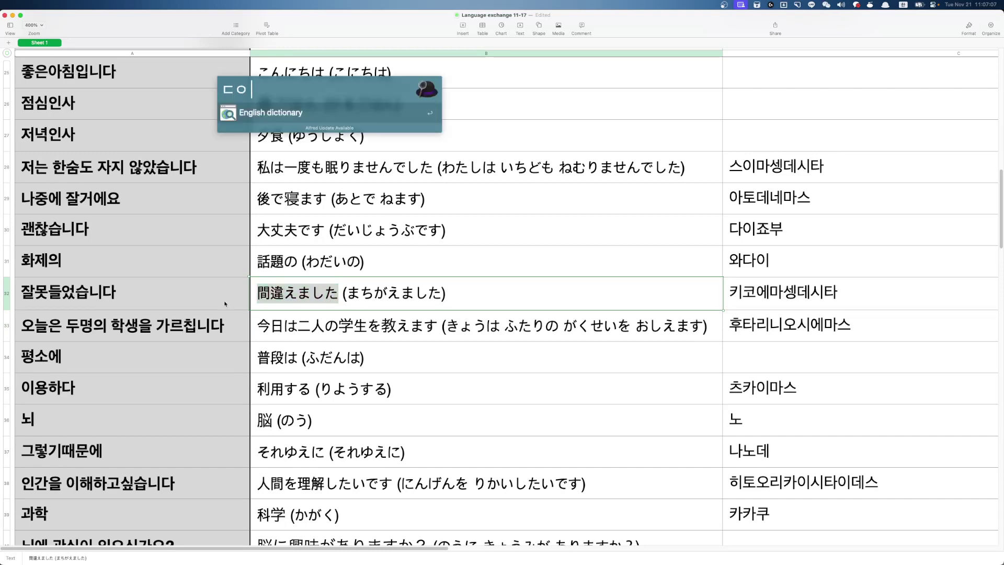
key("super+v")
key("Return")
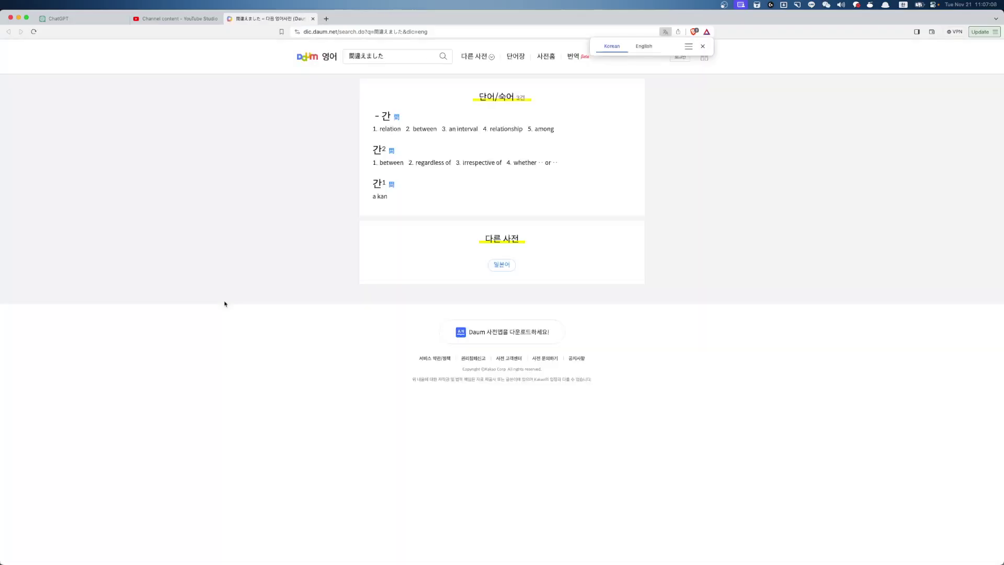
key("super+w")
Look up 間違えました in the Daum Japanese dictionary
key("alt+space")
type("jd")
key("super+v")
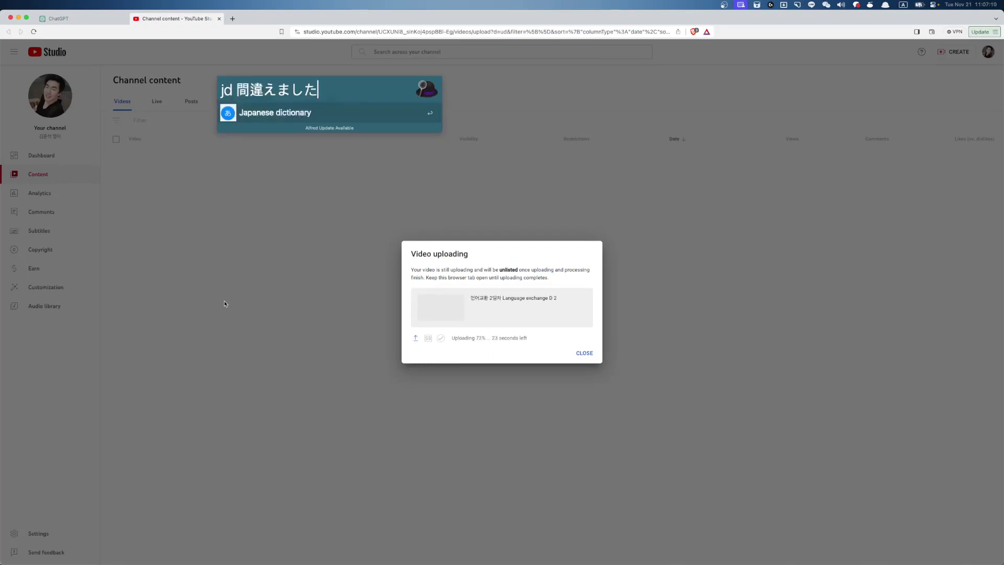
key("Return")
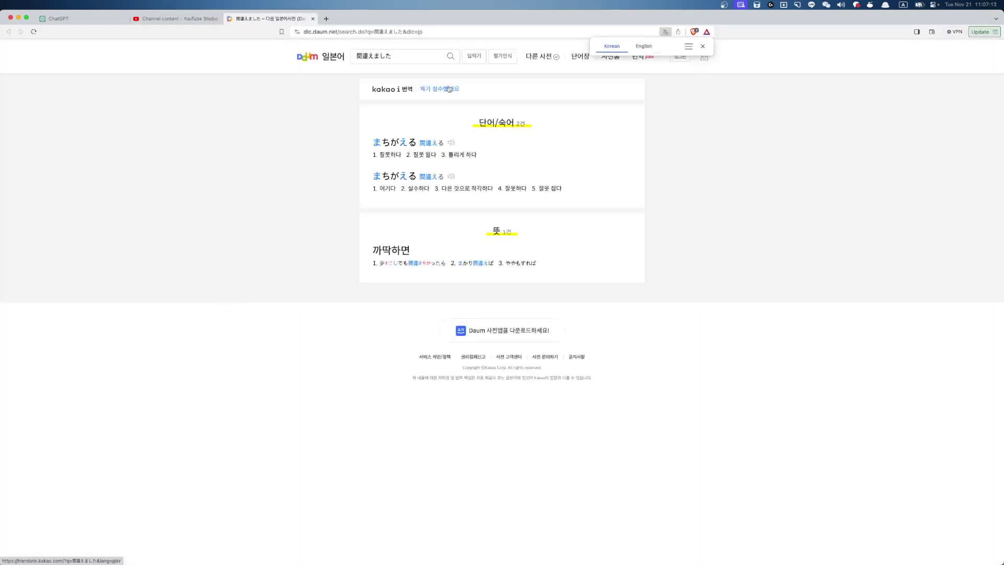
Switch back to the Numbers phrase sheet and open the 間違えました cell beside 잘못들었습니다 for checking
key("super+Tab")
left_click(490, 301)
left_click(481, 355)
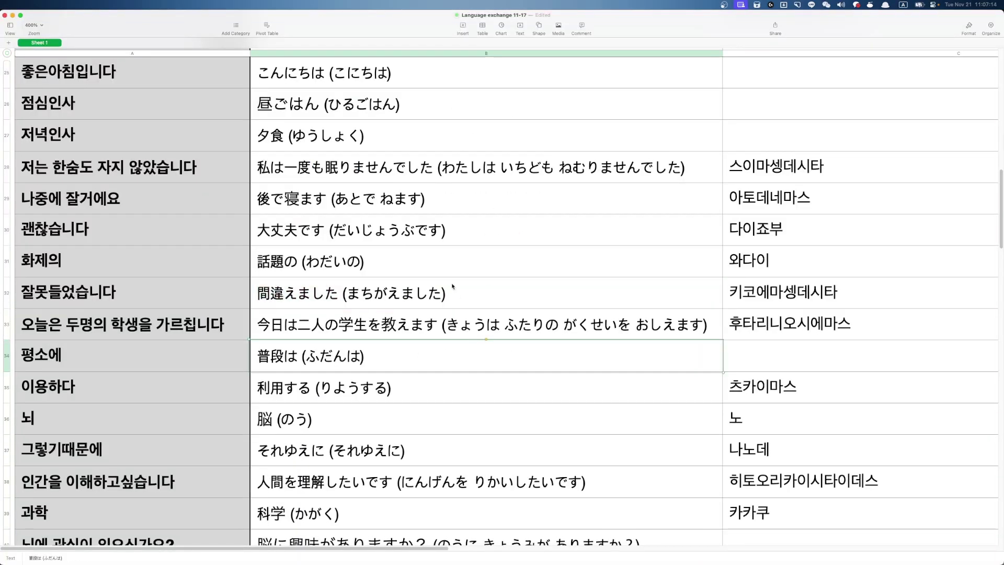
left_click(462, 291)
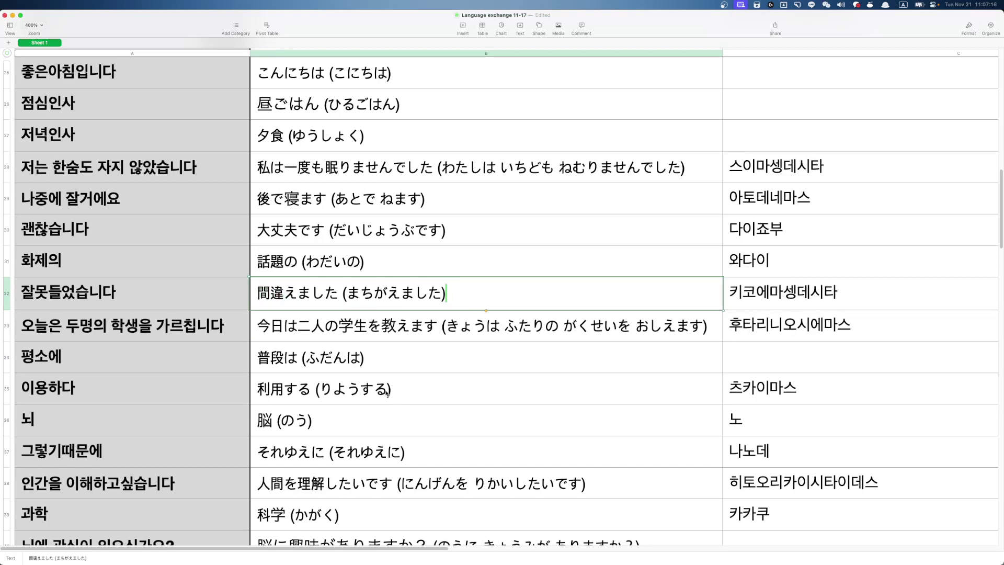
Switch to the ChatGPT conversation in the browser and begin a message with 잘못들었습니다
key("super+Tab")
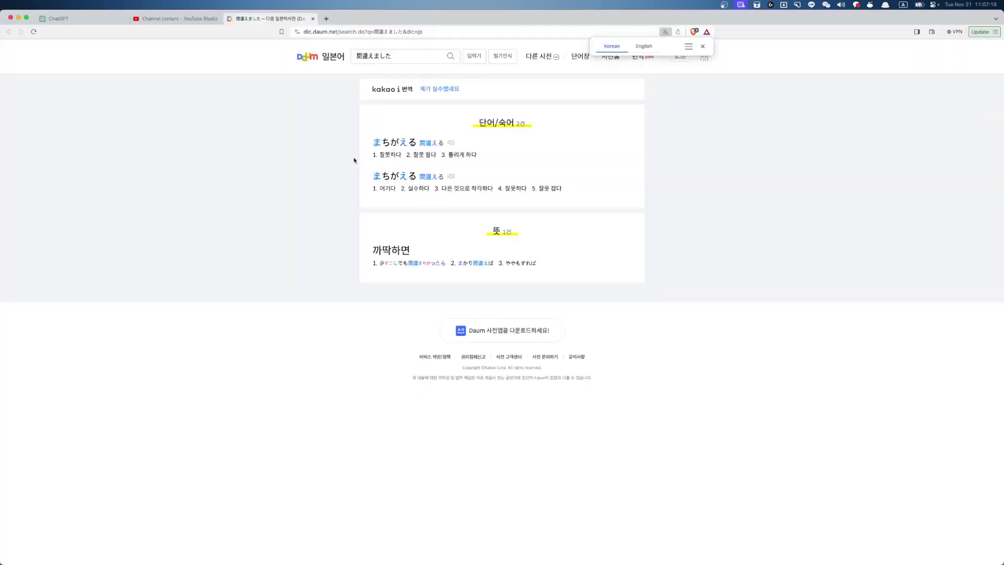
key("super+Tab")
key("super+Tab")
left_click(102, 21)
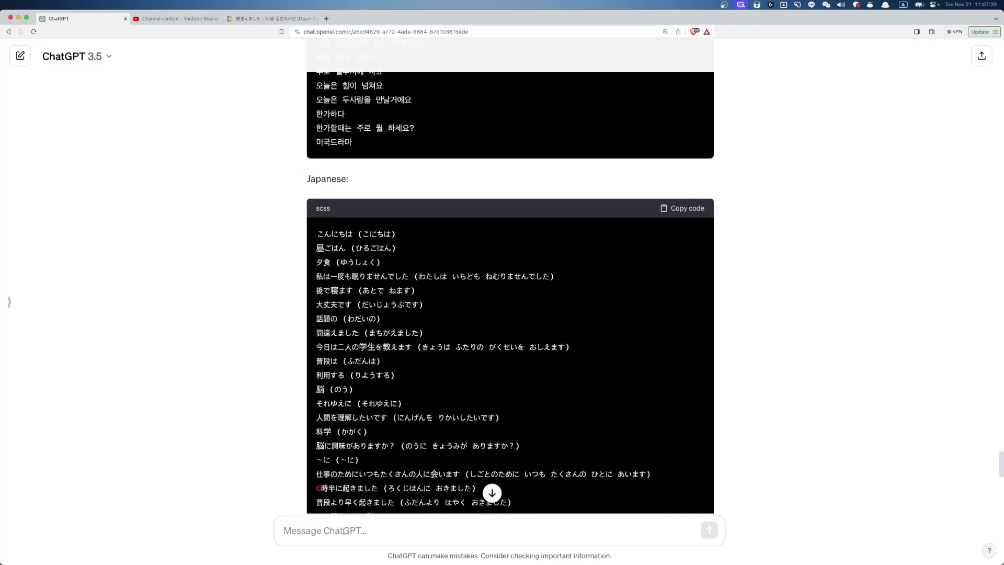
type("잘못들으")
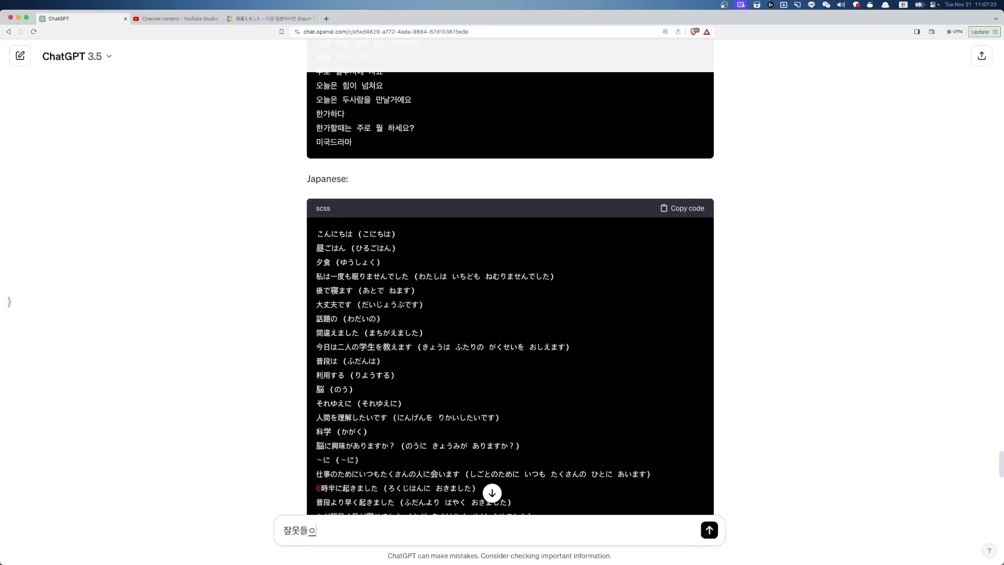
type("었습니다")
Add "literally means" after 잘못들었습니다 in the ChatGPT message
key("ctrl+space")
type("is s")
key("BackSpace")
key("BackSpace")
type("means")
type("litera")
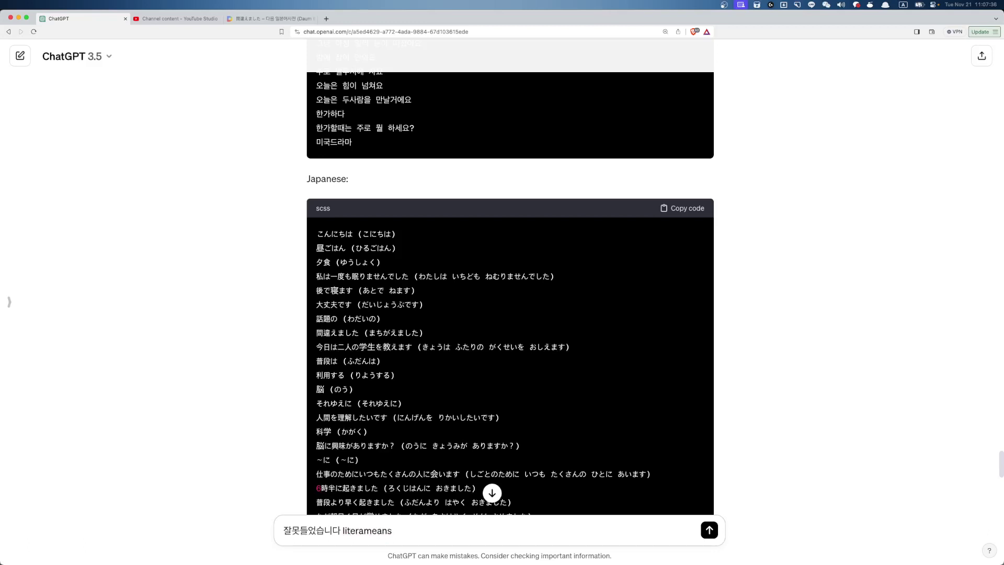
type("lly")
key("super+Right")
Continue the ChatGPT message by giving the phrase's English meaning, "I couldn't hear it cle"
type("u")
key("BackSpace")
type("I didn")
key("BackSpace")
key("BackSpace")
key("BackSpace")
key("BackSpace")
type("couldn't here")
key("BackSpace")
key("BackSpace")
type("ar it cle")
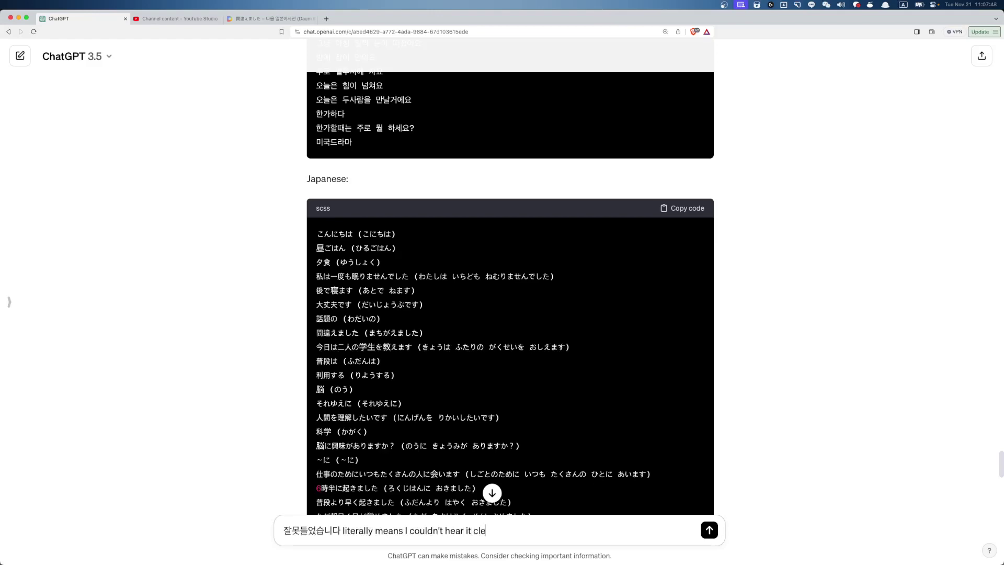